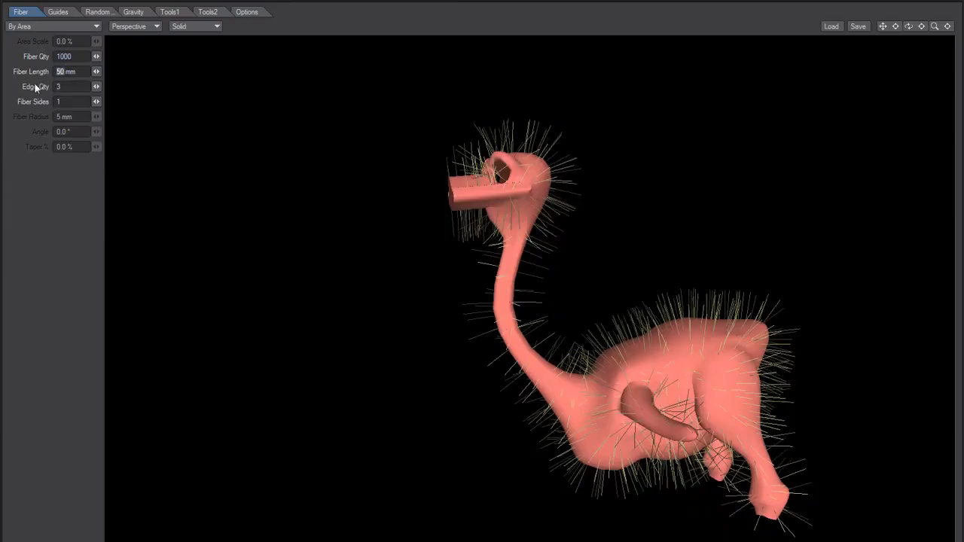
Set the fiber length to 30 mm and the edge quantity to 2
{"action": "left_click_drag", "start_coordinate": [407, 230], "coordinate": [414, 260], "text": "ctrl+alt"}
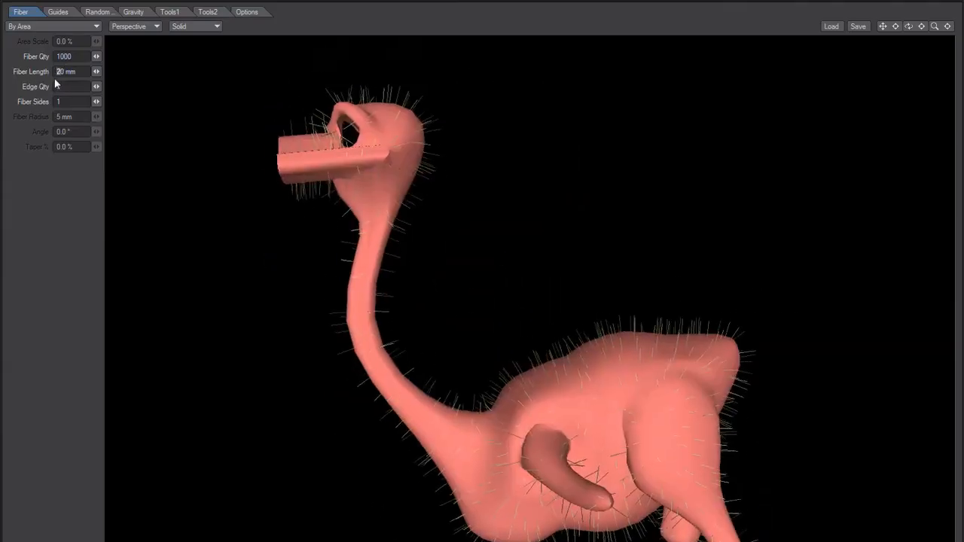
{"action": "type", "text": "3"}
{"action": "key", "text": "Tab"}
{"action": "key", "text": "Tab"}
{"action": "left_click", "coordinate": [67, 14]}
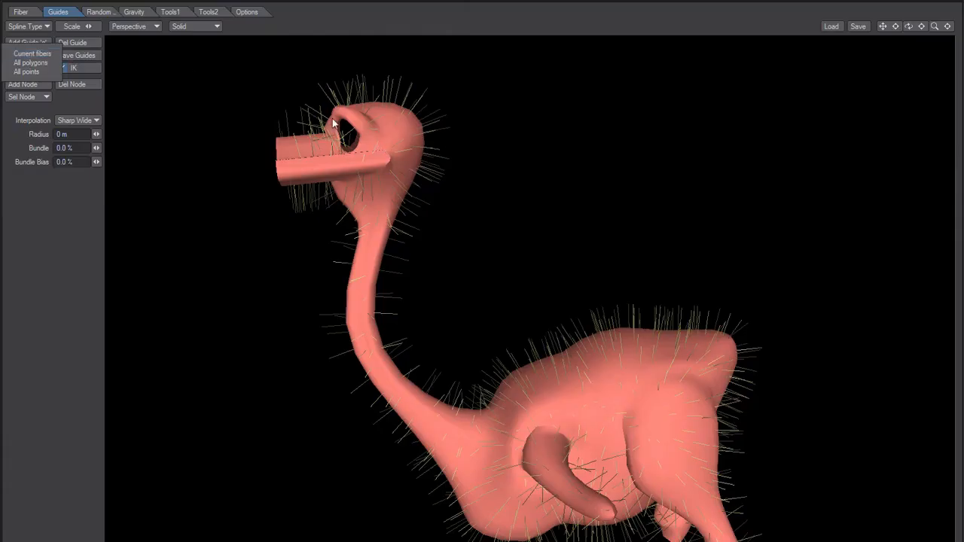
{"action": "left_click", "coordinate": [29, 53]}
{"action": "left_click", "coordinate": [20, 11]}
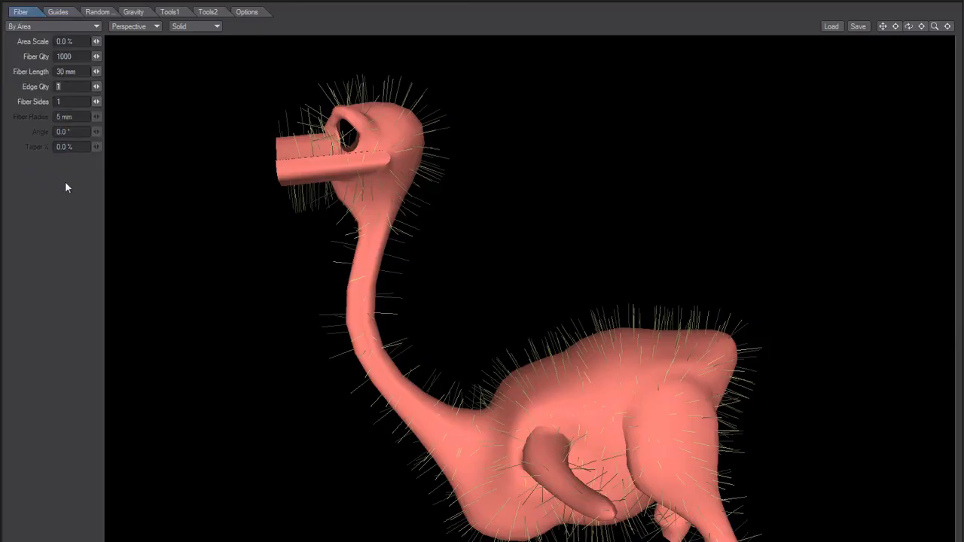
Try generating guides from the current 1000 fibers, and clear them all
{"action": "left_click", "coordinate": [58, 12]}
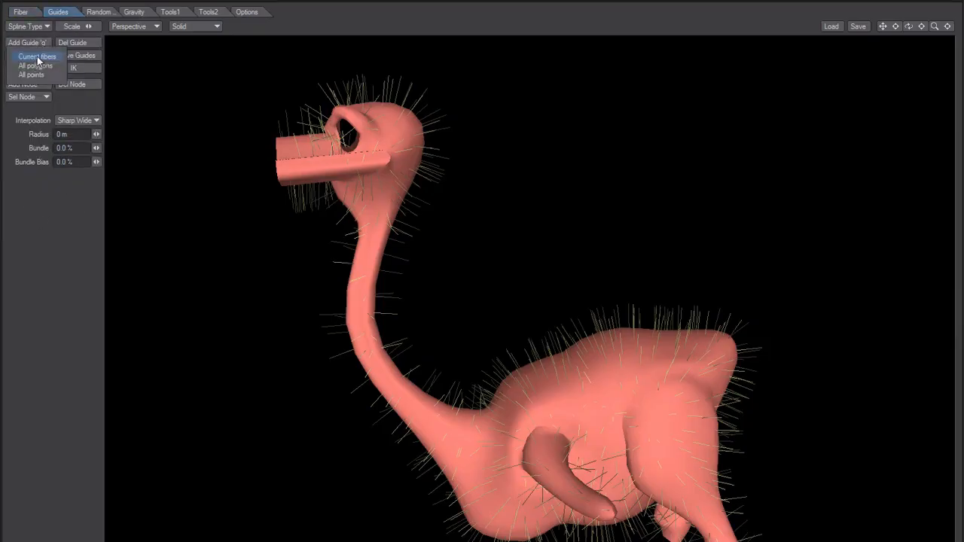
{"action": "left_click", "coordinate": [37, 56]}
{"action": "left_click_drag", "start_coordinate": [472, 332], "coordinate": [424, 391], "text": "alt"}
{"action": "scroll", "coordinate": [354, 390], "scroll_direction": "up", "scroll_amount": 2}
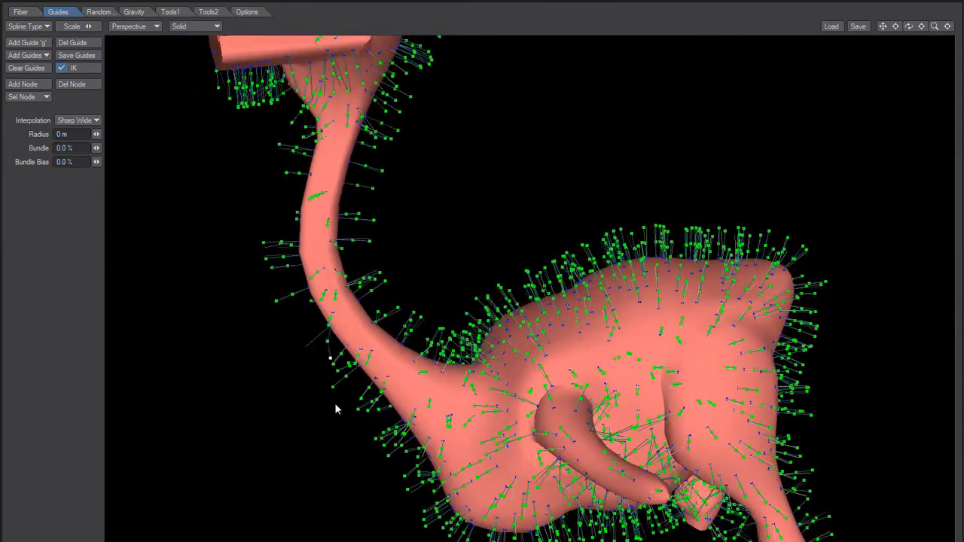
{"action": "mouse_move", "coordinate": [361, 391]}
{"action": "left_mouse_down", "text": "alt"}
{"action": "mouse_move", "coordinate": [344, 392]}
{"action": "mouse_move", "coordinate": [355, 376]}
{"action": "left_mouse_up", "text": "alt"}
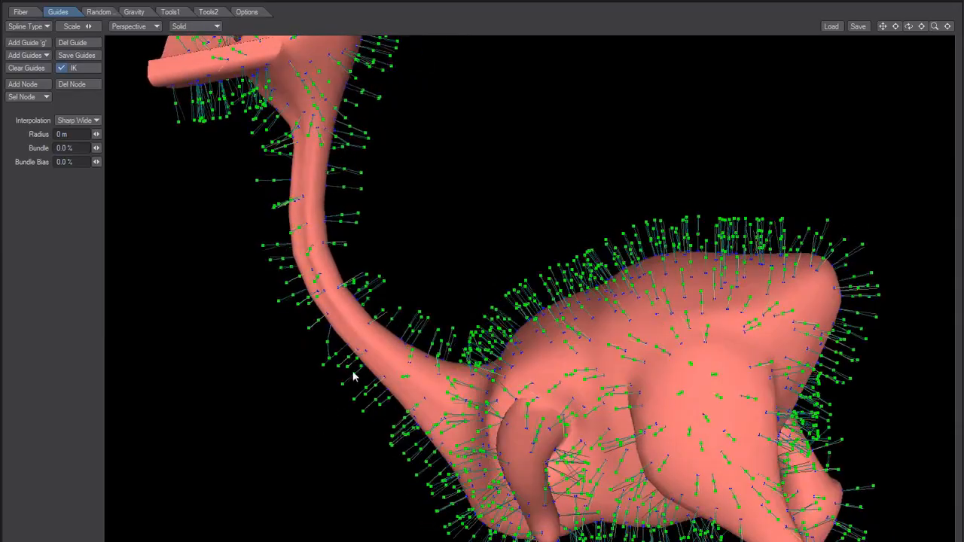
{"action": "left_click_drag", "start_coordinate": [355, 469], "coordinate": [306, 323], "text": "alt"}
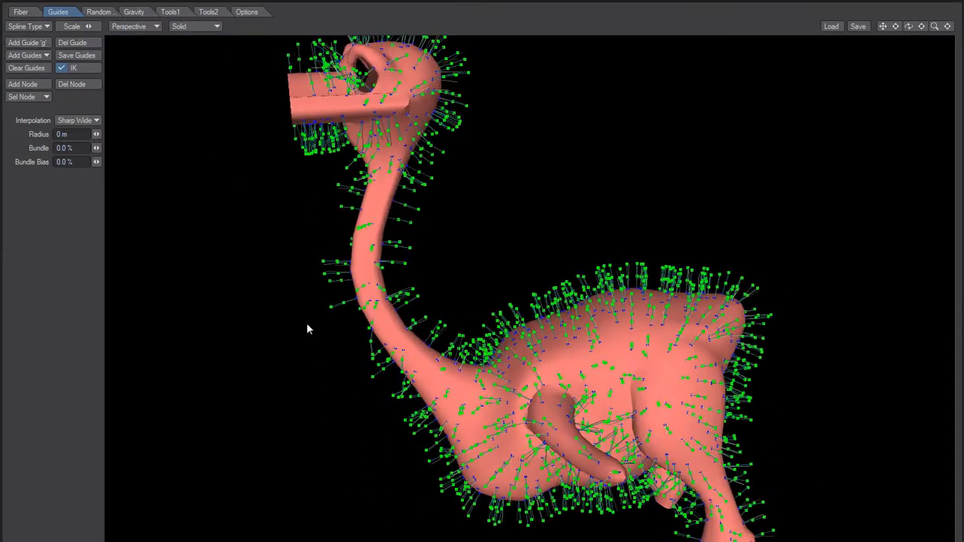
{"action": "left_click", "coordinate": [32, 69]}
{"action": "left_click_drag", "start_coordinate": [354, 267], "coordinate": [326, 223], "text": "alt"}
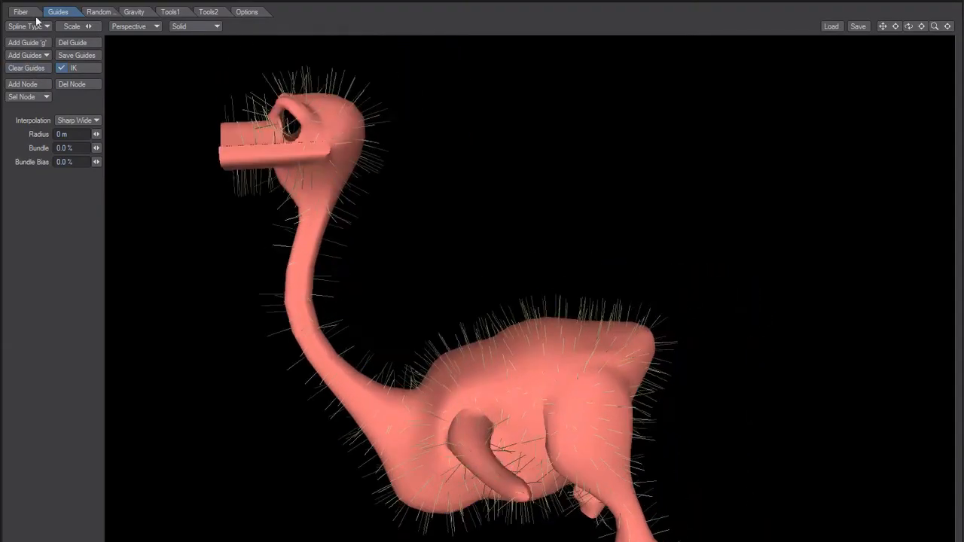
Reduce the fiber quantity to 200 and set the fiber length to 50 mm
{"action": "left_click", "coordinate": [21, 13]}
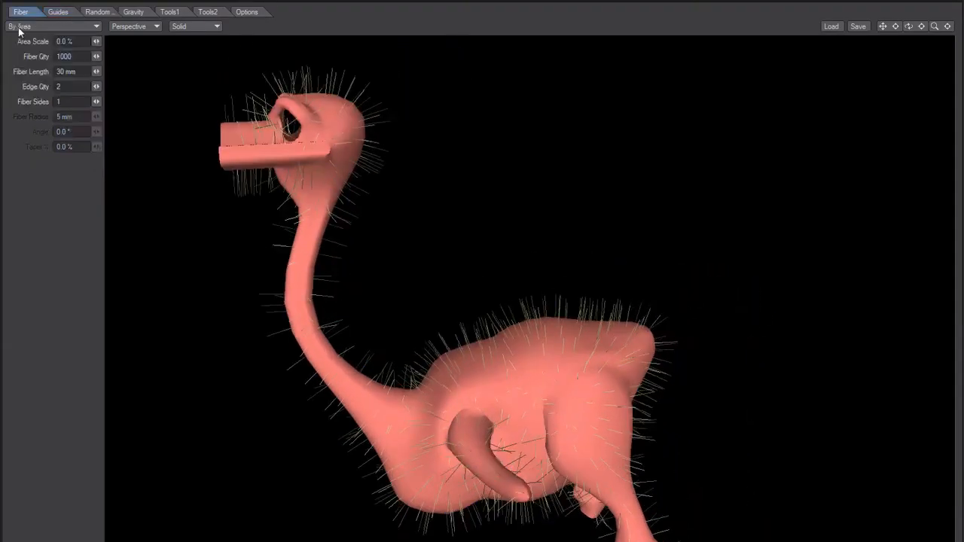
{"action": "left_click", "coordinate": [59, 57]}
{"action": "key", "text": "Tab"}
{"action": "left_click_drag", "start_coordinate": [173, 297], "coordinate": [209, 295], "text": "alt"}
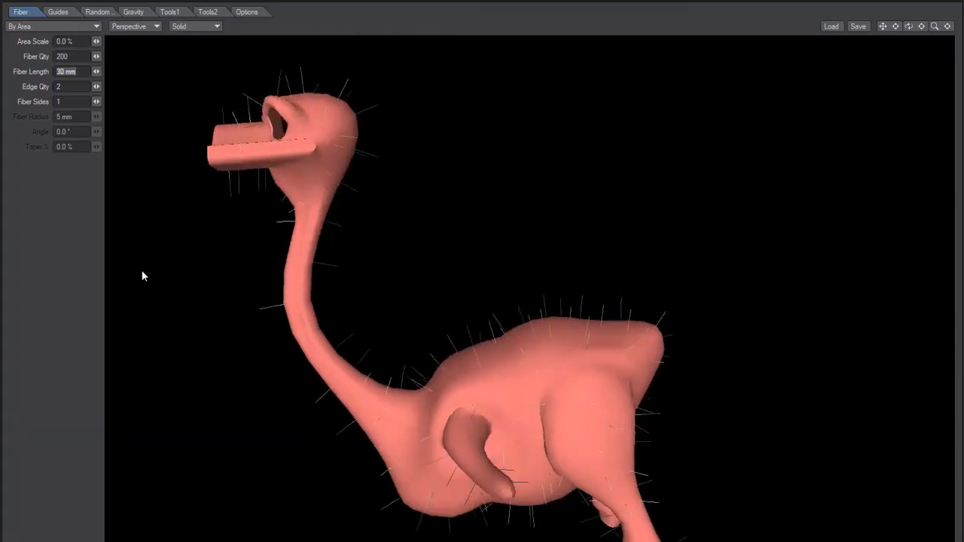
{"action": "left_click", "coordinate": [60, 69]}
{"action": "type", "text": "4"}
{"action": "key", "text": "Tab"}
{"action": "left_click", "coordinate": [61, 72]}
{"action": "type", "text": "5"}
{"action": "key", "text": "Tab"}
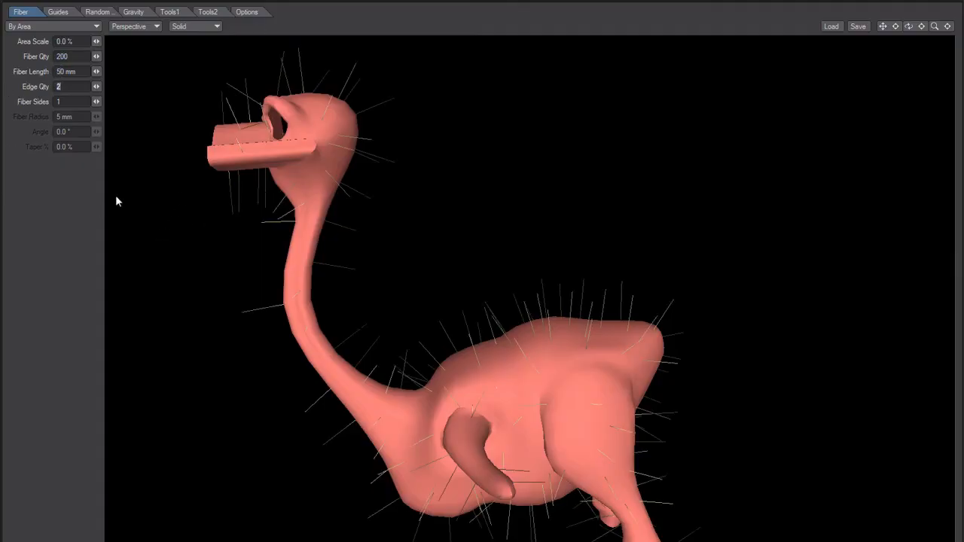
Generate styling guides from the current fibers
{"action": "left_click", "coordinate": [51, 250]}
{"action": "left_click", "coordinate": [58, 11]}
{"action": "left_click", "coordinate": [29, 56]}
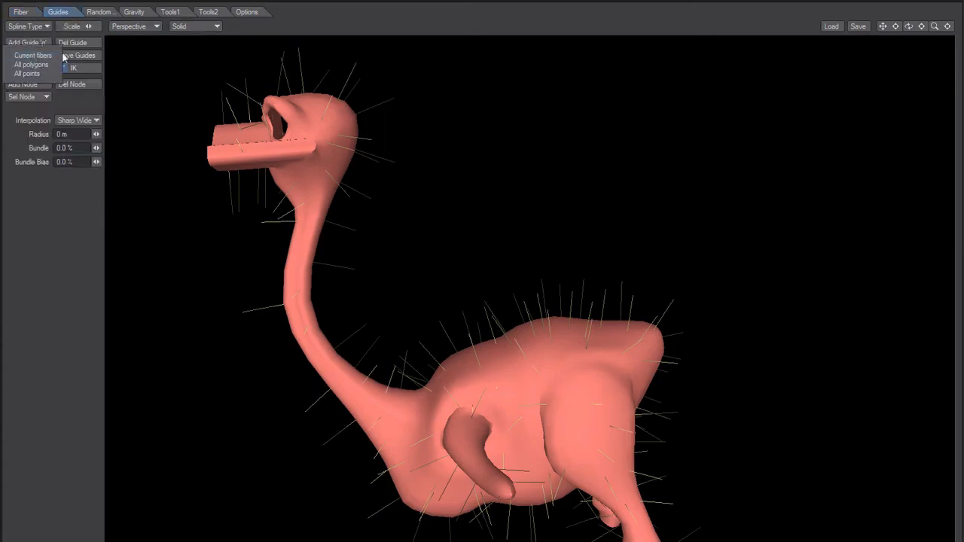
{"action": "left_click", "coordinate": [30, 56]}
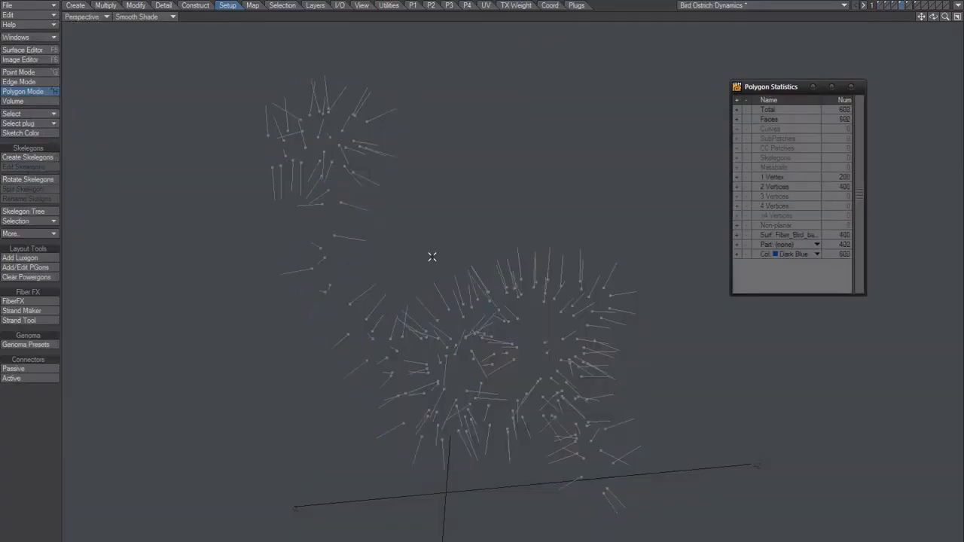
Select all single-vertex polygons in the layer holding the guides
{"action": "left_click", "coordinate": [737, 186]}
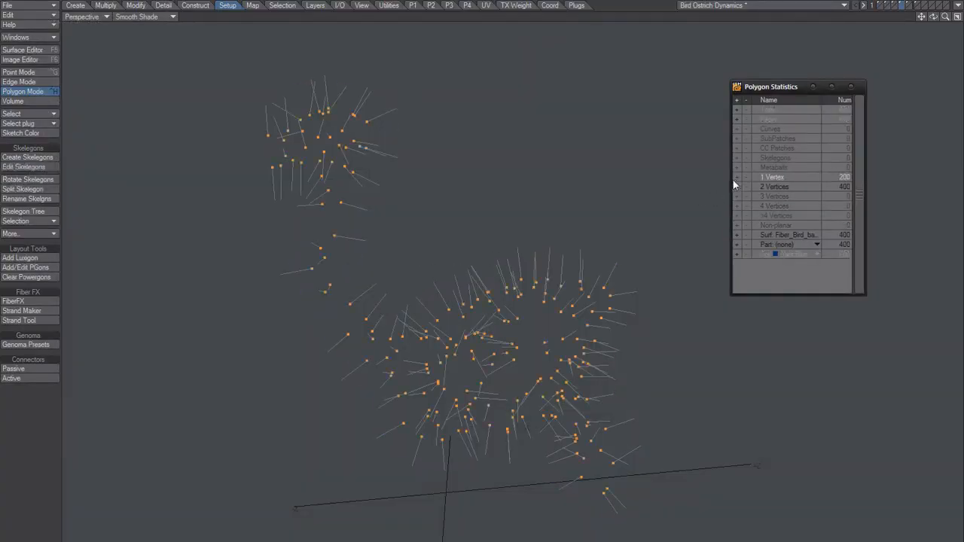
{"action": "mouse_move", "coordinate": [495, 355]}
{"action": "left_mouse_down", "text": "alt"}
{"action": "mouse_move", "coordinate": [491, 369]}
{"action": "mouse_move", "coordinate": [495, 356]}
{"action": "left_mouse_up", "text": "alt"}
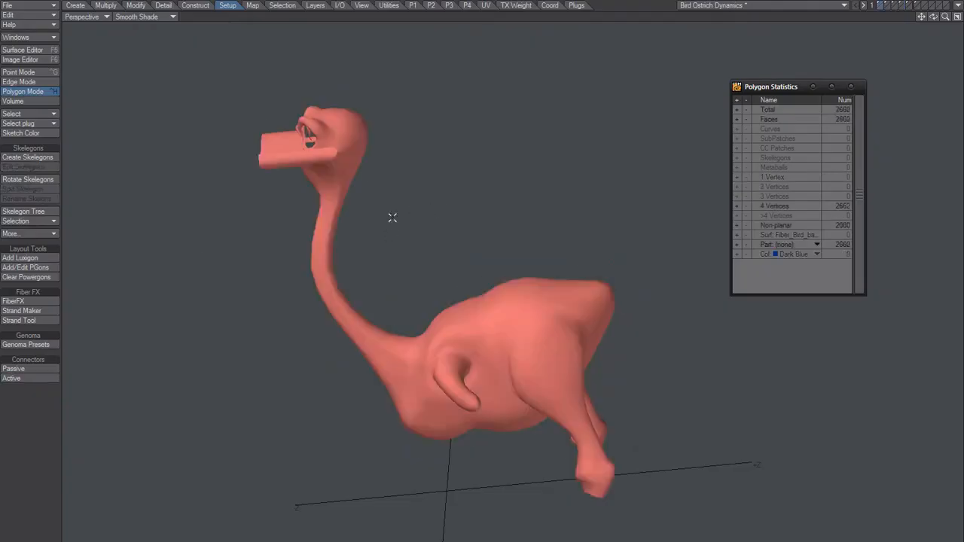
Start FiberFX on the bird body and set the fiber quantity to 1000
{"action": "left_click", "coordinate": [23, 300]}
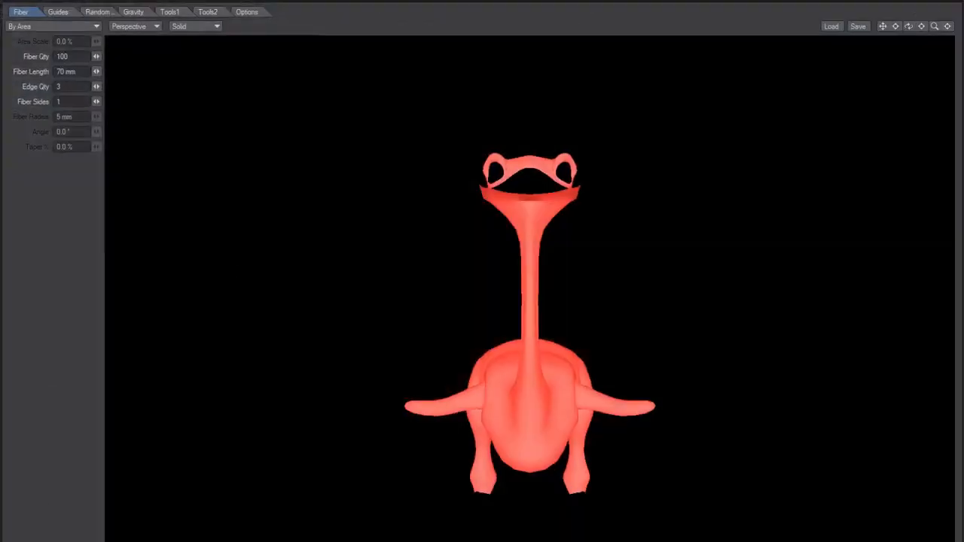
{"action": "left_click", "coordinate": [83, 57]}
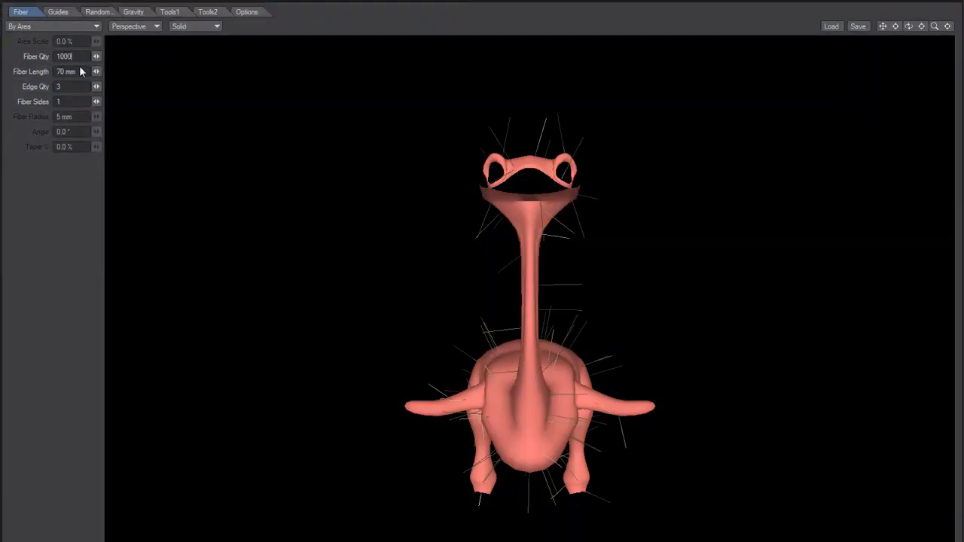
{"action": "type", "text": "0"}
{"action": "key", "text": "Tab"}
{"action": "left_click_drag", "start_coordinate": [519, 376], "coordinate": [421, 369], "text": "alt"}
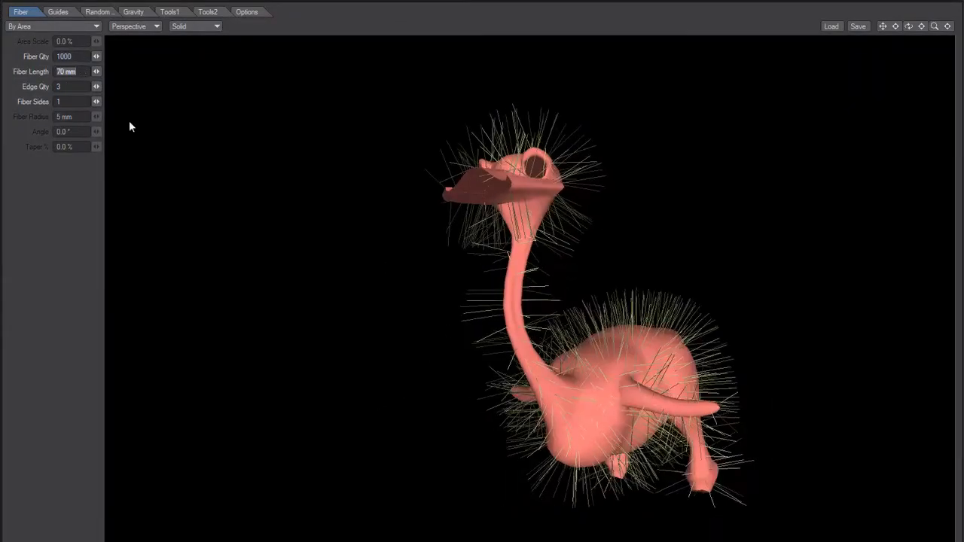
Add guides to the bird from the guide geometry in layer 4
{"action": "left_click", "coordinate": [58, 12]}
{"action": "left_click", "coordinate": [35, 56]}
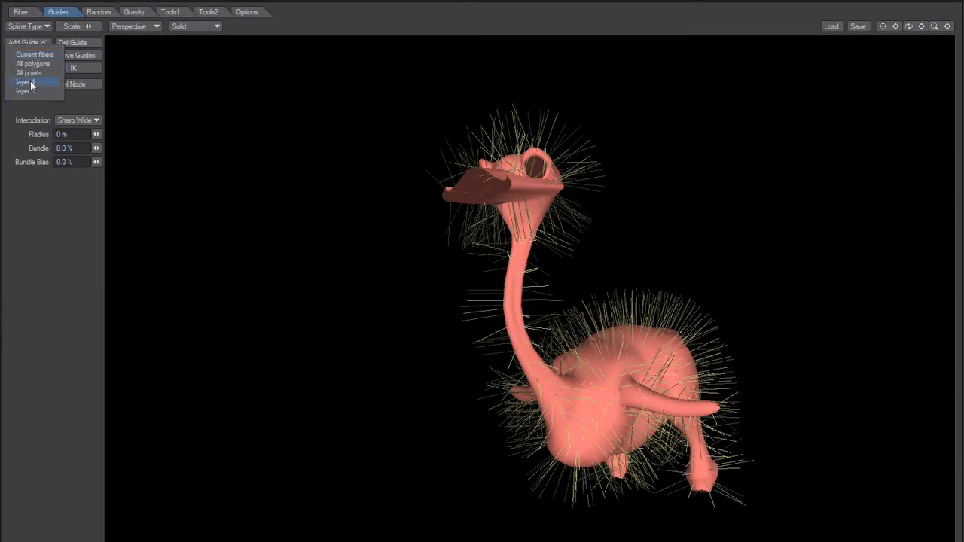
{"action": "left_click", "coordinate": [31, 85]}
Comb the guides along the bird's neck downward, in the direction of the body
{"action": "left_click_drag", "start_coordinate": [565, 338], "coordinate": [306, 319], "text": "alt"}
{"action": "left_click_drag", "start_coordinate": [421, 359], "coordinate": [378, 424], "text": "alt"}
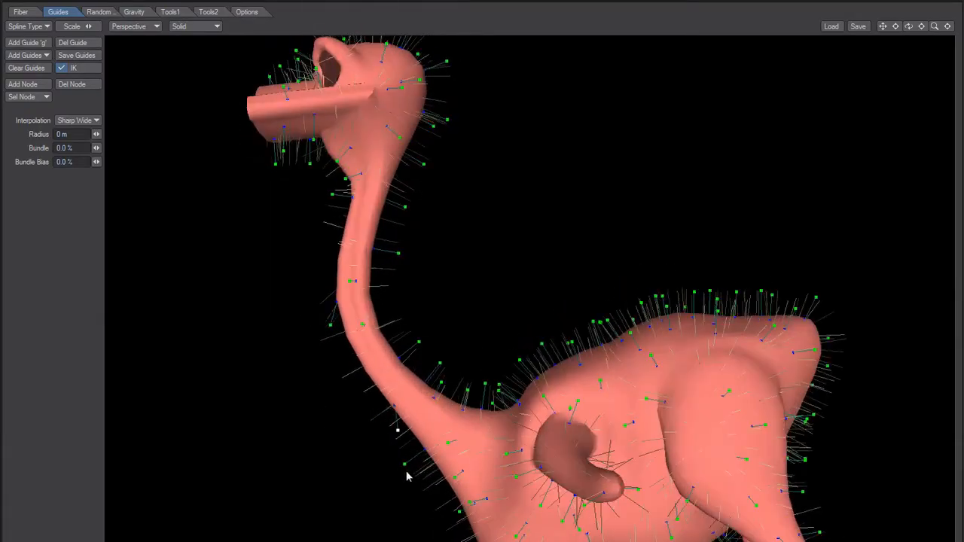
{"action": "left_click_drag", "start_coordinate": [456, 476], "coordinate": [370, 249], "text": "alt"}
{"action": "left_click_drag", "start_coordinate": [440, 230], "coordinate": [440, 302]}
{"action": "left_click_drag", "start_coordinate": [435, 186], "coordinate": [430, 234]}
{"action": "left_click_drag", "start_coordinate": [360, 174], "coordinate": [371, 239]}
{"action": "left_click_drag", "start_coordinate": [454, 261], "coordinate": [409, 337], "text": "alt"}
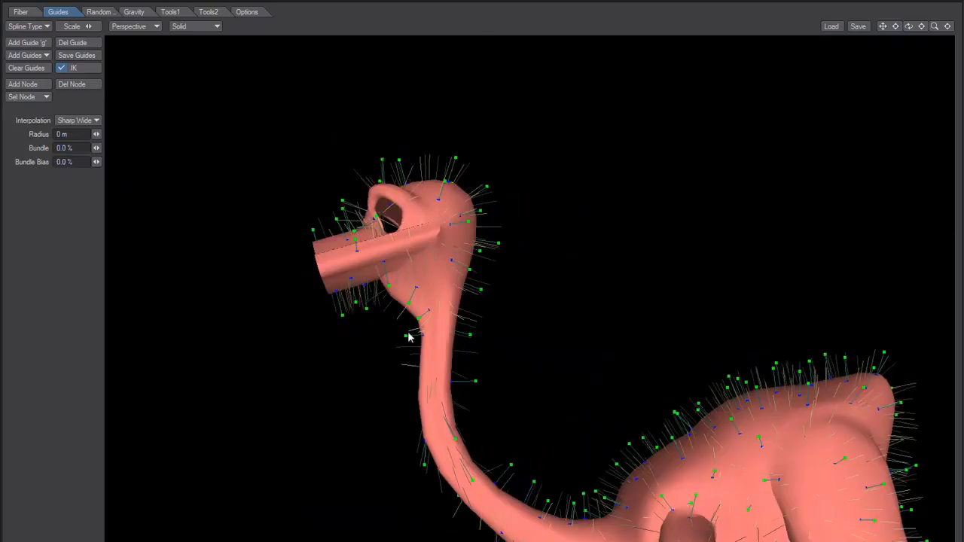
{"action": "left_click_drag", "start_coordinate": [469, 336], "coordinate": [375, 375]}
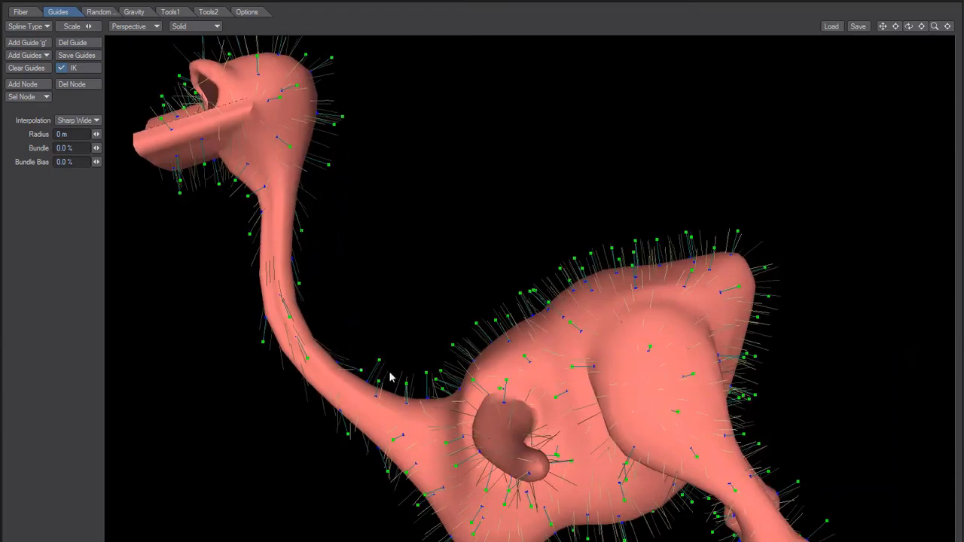
Comb the guides at the base of the neck and on the chest so they follow the body
{"action": "left_click_drag", "start_coordinate": [378, 388], "coordinate": [399, 384], "text": "alt"}
{"action": "left_click_drag", "start_coordinate": [332, 445], "coordinate": [372, 414], "text": "alt"}
{"action": "left_click_drag", "start_coordinate": [357, 369], "coordinate": [503, 372]}
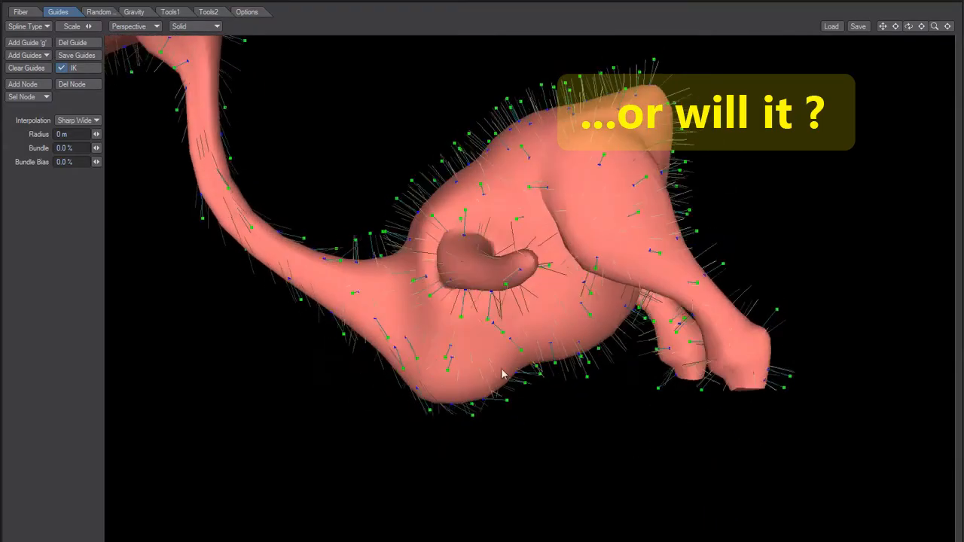
Switch to the Right view and comb the guides on the back and upper thigh toward the tail
{"action": "left_click", "coordinate": [134, 25]}
{"action": "left_click", "coordinate": [143, 81]}
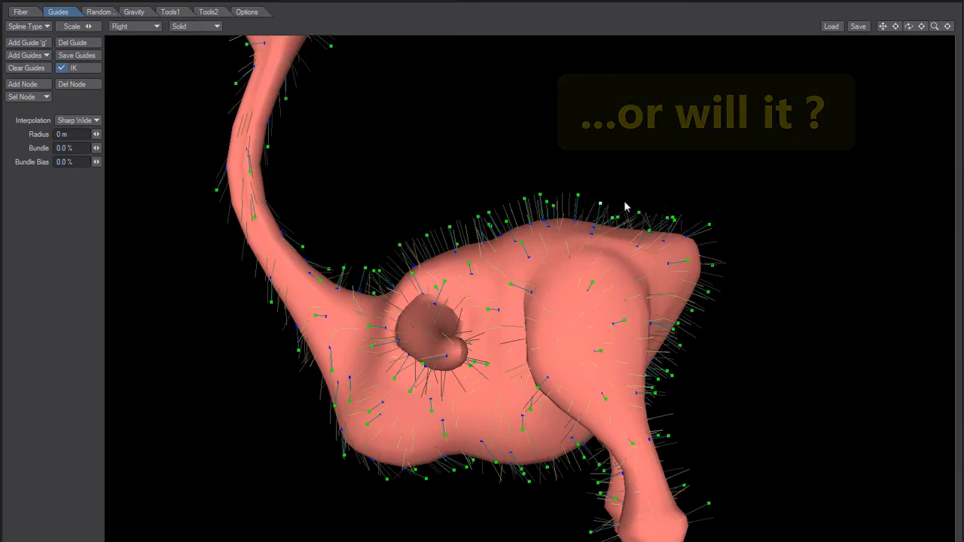
{"action": "left_click_drag", "start_coordinate": [554, 206], "coordinate": [588, 183]}
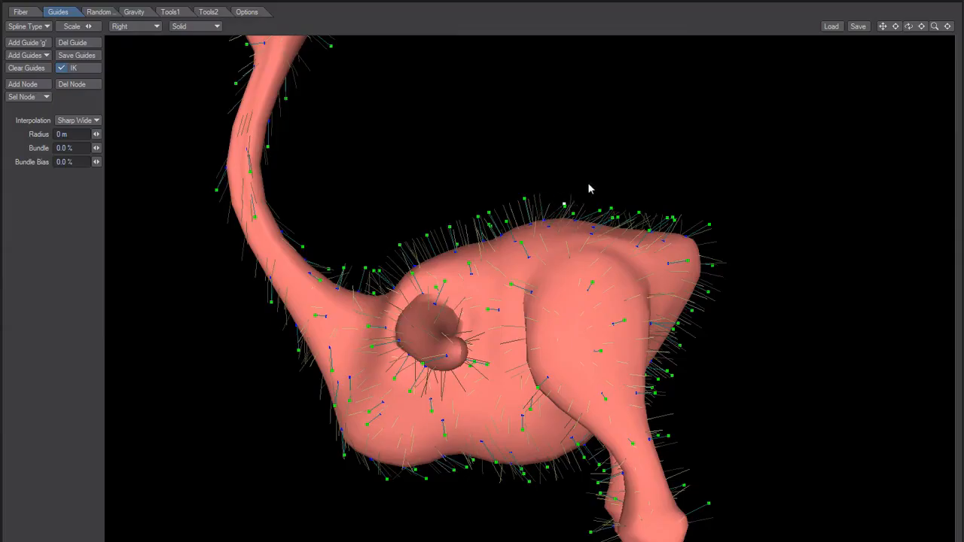
{"action": "left_click_drag", "start_coordinate": [525, 199], "coordinate": [594, 188]}
{"action": "left_click_drag", "start_coordinate": [489, 215], "coordinate": [525, 208]}
{"action": "left_click_drag", "start_coordinate": [522, 242], "coordinate": [551, 229]}
{"action": "left_click_drag", "start_coordinate": [610, 286], "coordinate": [611, 301]}
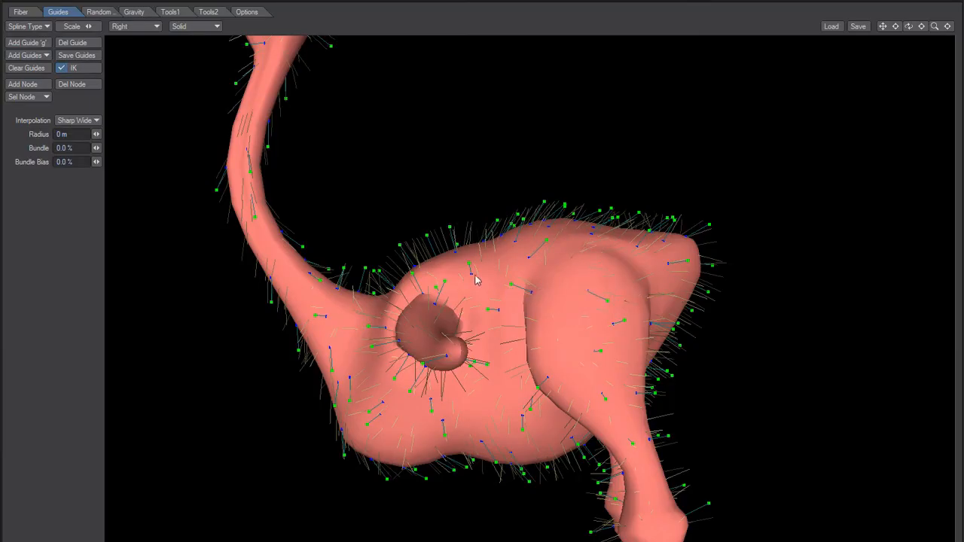
Comb the guides on the shoulder and front part of the back toward the tail
{"action": "left_click_drag", "start_coordinate": [469, 267], "coordinate": [514, 242]}
{"action": "left_click_drag", "start_coordinate": [451, 228], "coordinate": [490, 216]}
{"action": "left_click_drag", "start_coordinate": [426, 237], "coordinate": [472, 219]}
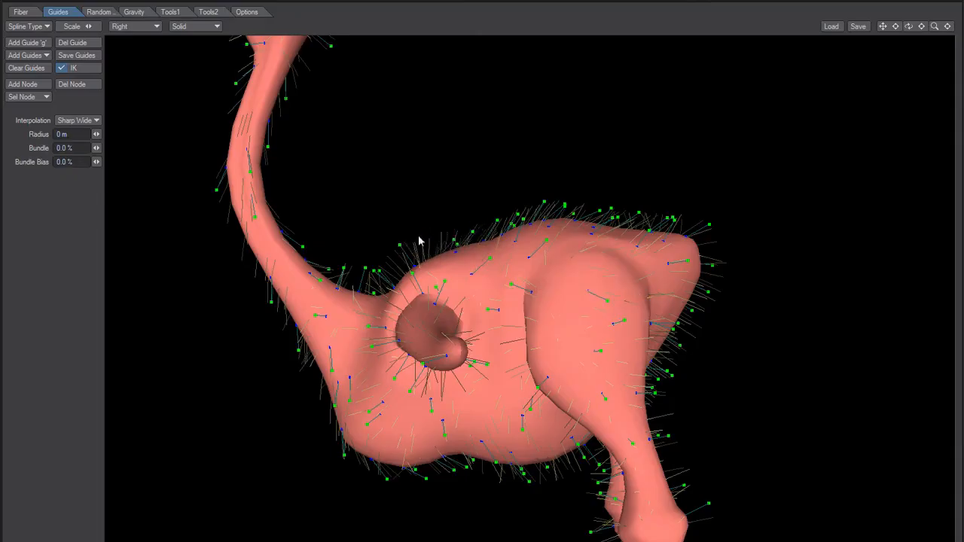
{"action": "mouse_move", "coordinate": [383, 269]}
{"action": "left_mouse_down"}
{"action": "mouse_move", "coordinate": [413, 252]}
{"action": "mouse_move", "coordinate": [391, 269]}
{"action": "left_mouse_up"}
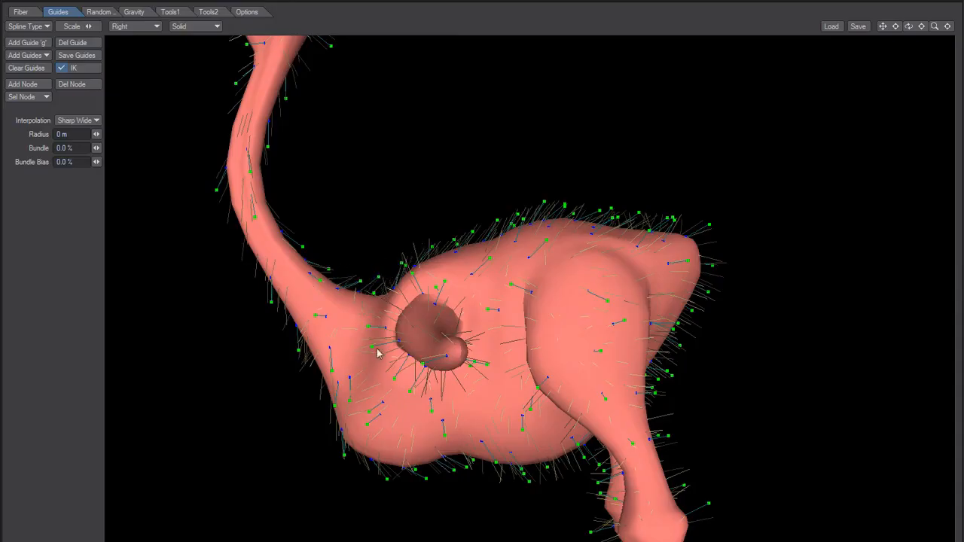
{"action": "left_click_drag", "start_coordinate": [602, 398], "coordinate": [547, 264], "text": "alt"}
Check the Axis Mirror option for the fibers
{"action": "left_click", "coordinate": [215, 12]}
{"action": "left_click", "coordinate": [78, 102]}
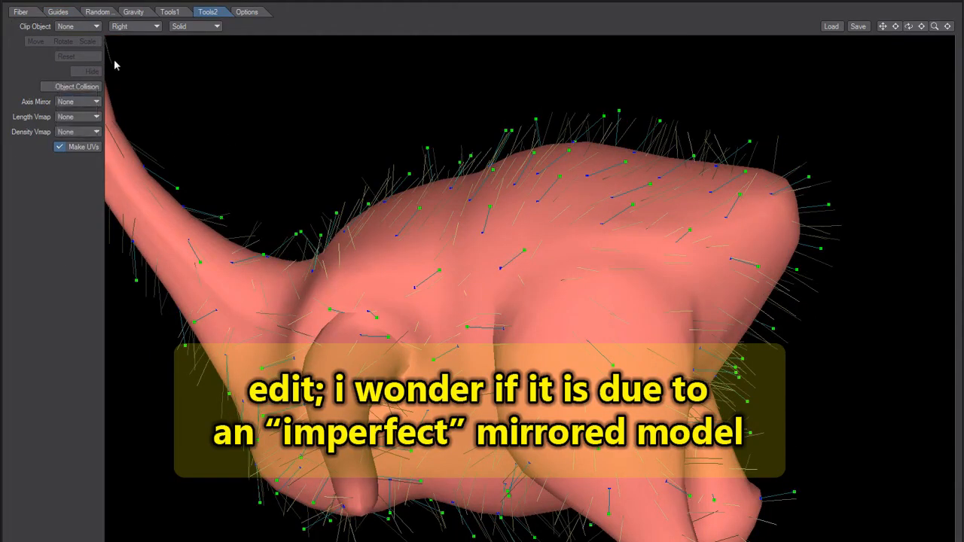
{"action": "left_click", "coordinate": [58, 12]}
Comb the guides on the outstretched wing toward the wing tip
{"action": "left_click_drag", "start_coordinate": [341, 327], "coordinate": [481, 422], "text": "alt"}
{"action": "left_click_drag", "start_coordinate": [316, 524], "coordinate": [424, 448], "text": "alt"}
{"action": "left_click_drag", "start_coordinate": [323, 227], "coordinate": [431, 113]}
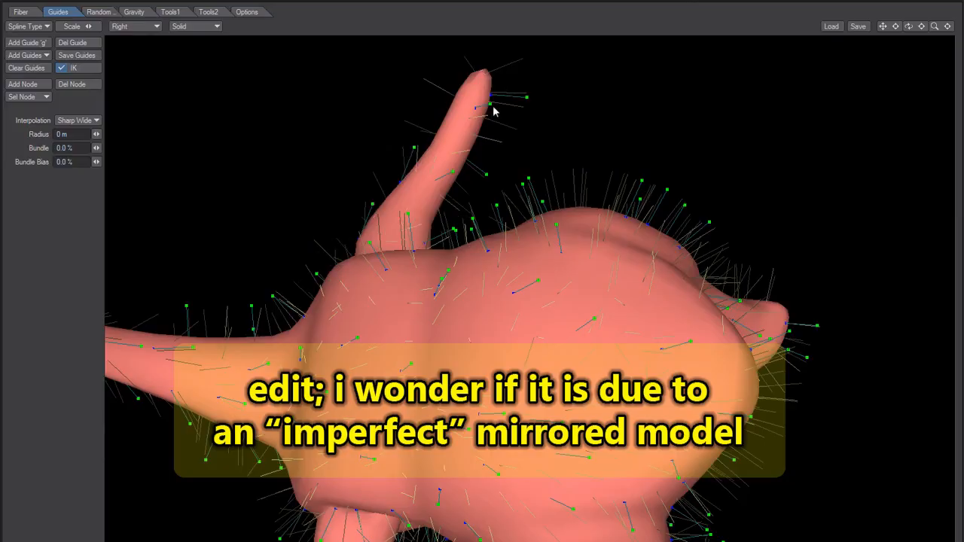
{"action": "mouse_move", "coordinate": [509, 69]}
{"action": "left_mouse_down"}
{"action": "mouse_move", "coordinate": [533, 75]}
{"action": "mouse_move", "coordinate": [517, 69]}
{"action": "left_mouse_up"}
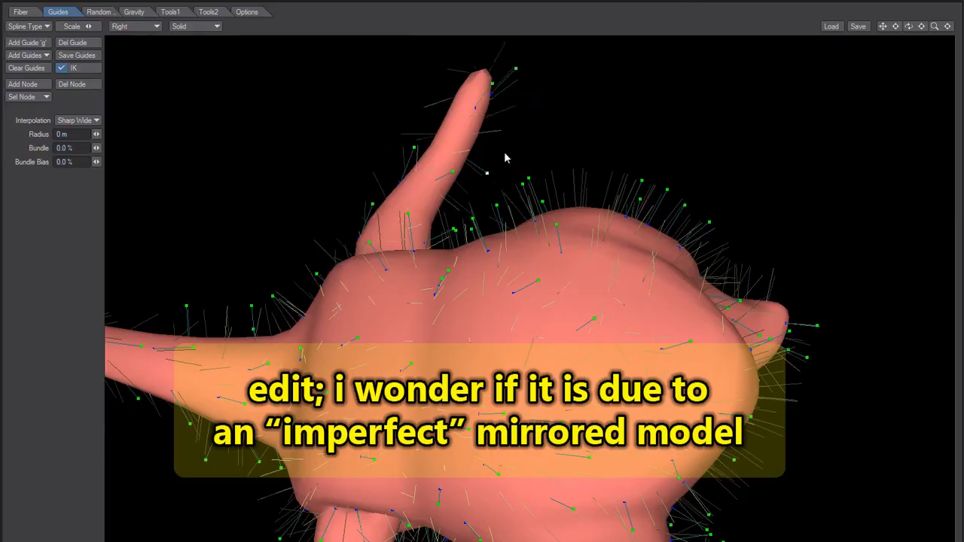
{"action": "left_click_drag", "start_coordinate": [400, 263], "coordinate": [527, 214], "text": "alt"}
{"action": "left_click_drag", "start_coordinate": [452, 314], "coordinate": [489, 228], "text": "alt"}
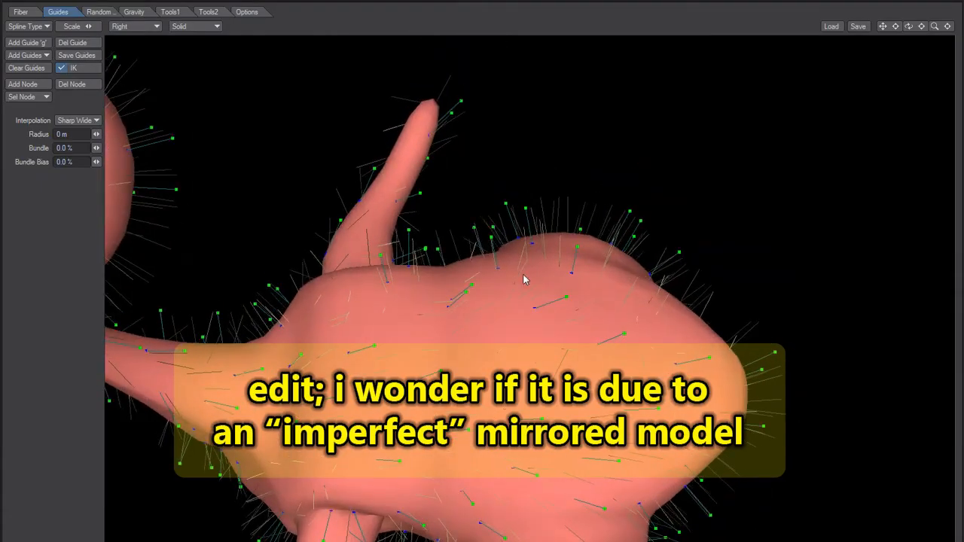
Comb the guides behind the wing and over the thigh toward the rear of the body
{"action": "left_click_drag", "start_coordinate": [543, 265], "coordinate": [579, 194], "text": "alt"}
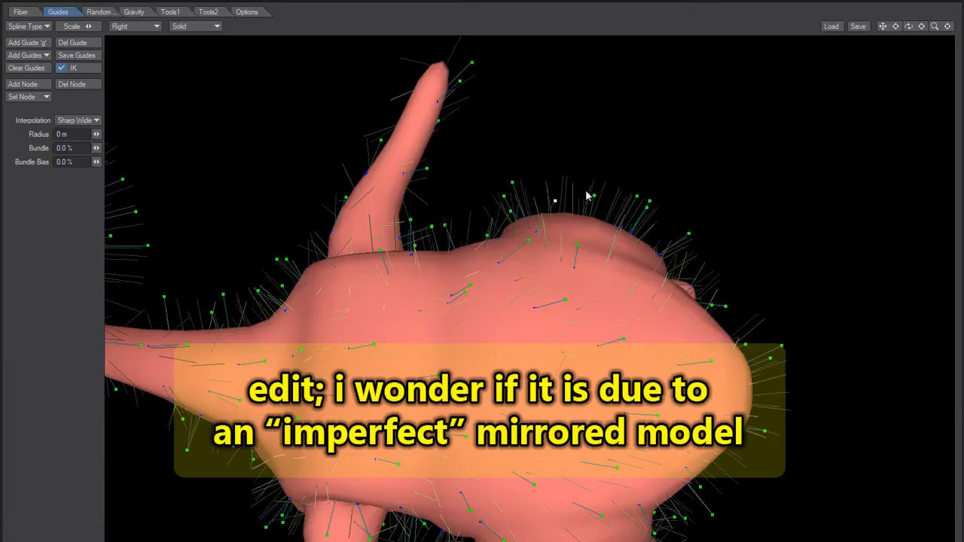
{"action": "left_click_drag", "start_coordinate": [513, 183], "coordinate": [570, 181]}
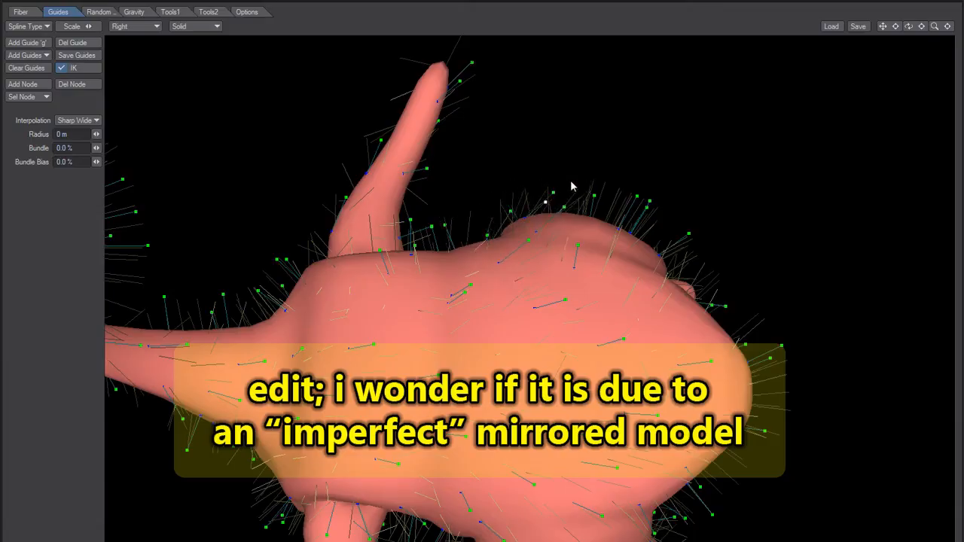
{"action": "left_click_drag", "start_coordinate": [445, 225], "coordinate": [484, 227]}
{"action": "left_click_drag", "start_coordinate": [410, 219], "coordinate": [465, 221]}
Comb the guides on the rump and along the top of the leg toward the foot
{"action": "left_click_drag", "start_coordinate": [441, 368], "coordinate": [589, 271], "text": "alt"}
{"action": "left_click_drag", "start_coordinate": [641, 223], "coordinate": [715, 260]}
{"action": "left_click_drag", "start_coordinate": [654, 267], "coordinate": [762, 309]}
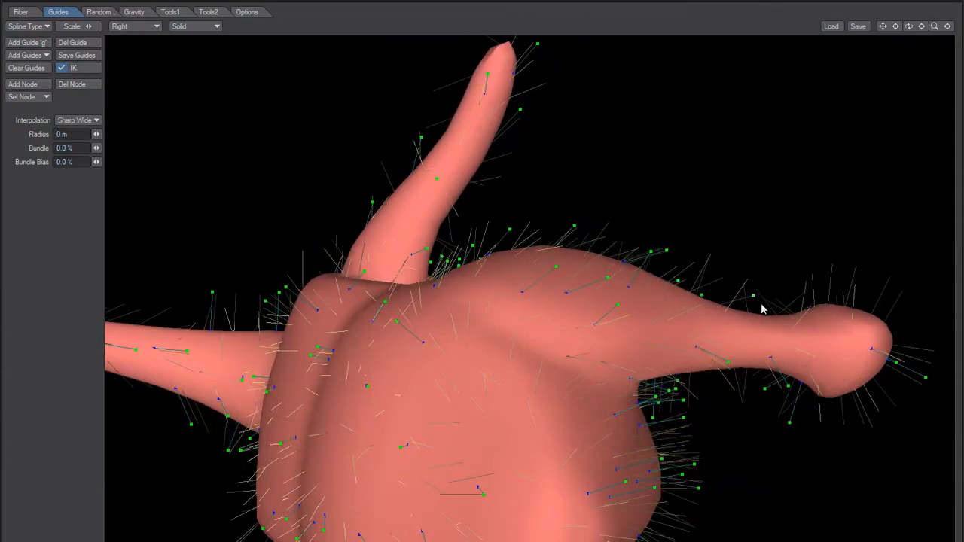
{"action": "left_click_drag", "start_coordinate": [666, 257], "coordinate": [748, 309]}
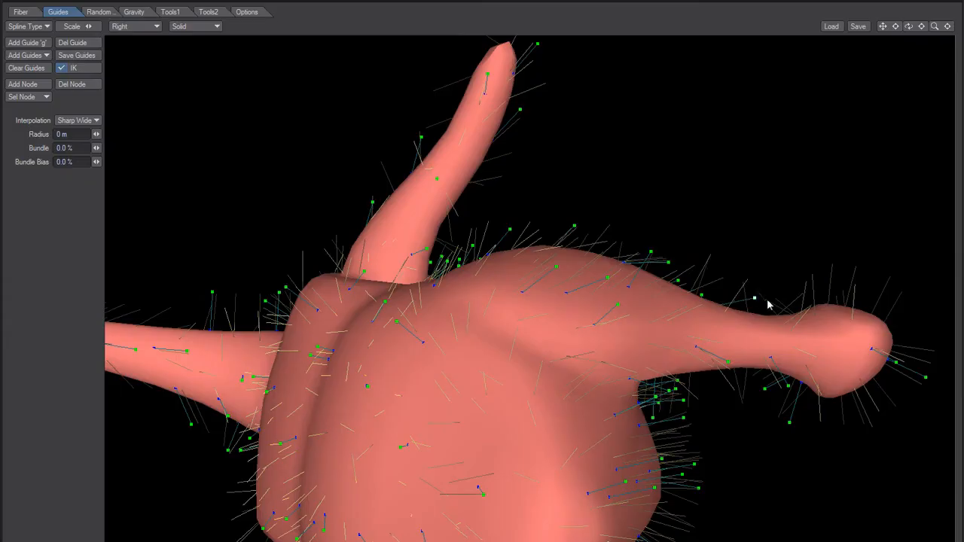
Comb the guides on the inner side of the lower leg down toward the foot
{"action": "left_click_drag", "start_coordinate": [544, 342], "coordinate": [593, 307], "text": "alt"}
{"action": "left_click_drag", "start_coordinate": [473, 387], "coordinate": [452, 355], "text": "alt+shift"}
{"action": "left_click_drag", "start_coordinate": [449, 307], "coordinate": [650, 260], "text": "alt"}
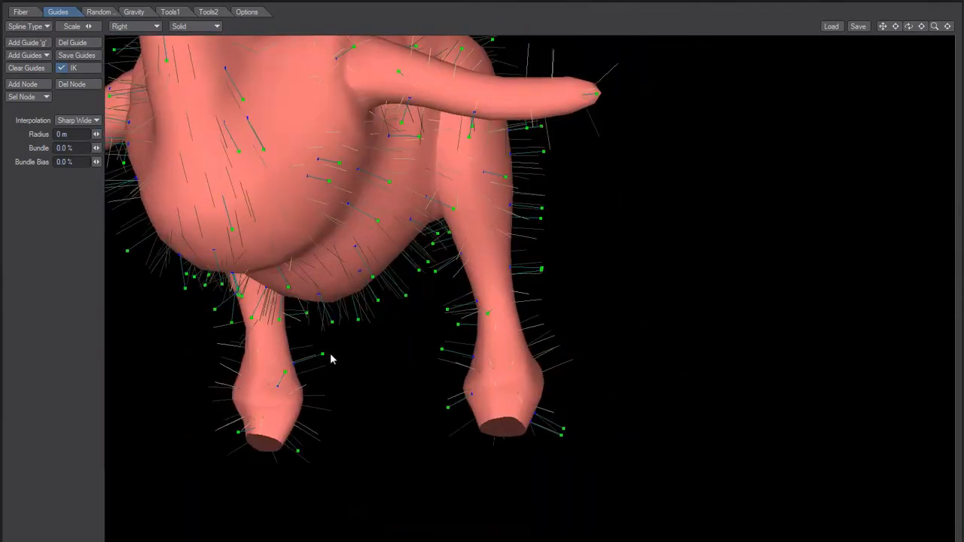
{"action": "left_click_drag", "start_coordinate": [323, 355], "coordinate": [321, 417]}
Comb the belly guides toward the rear and the guides at the wing tip outward
{"action": "left_click_drag", "start_coordinate": [308, 316], "coordinate": [407, 397]}
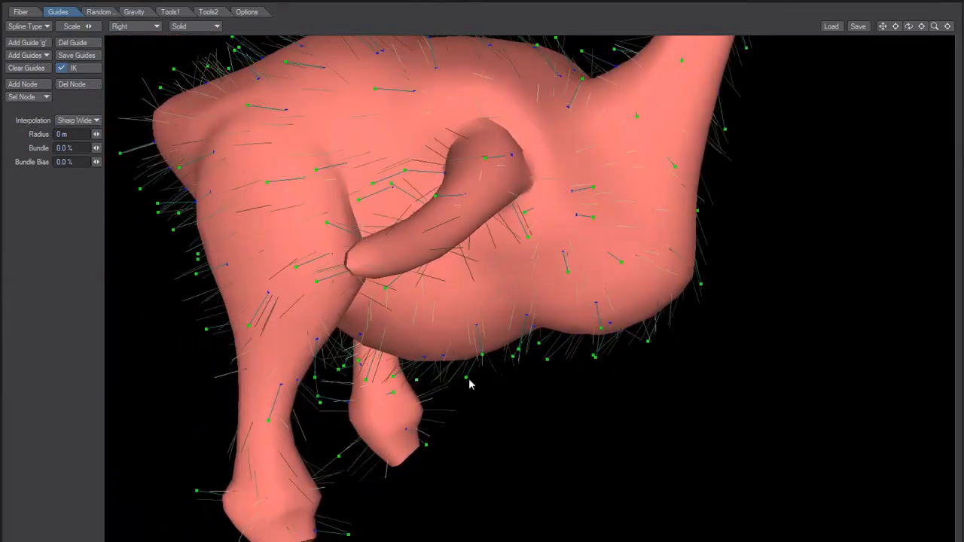
{"action": "left_click_drag", "start_coordinate": [449, 373], "coordinate": [380, 389], "text": "alt"}
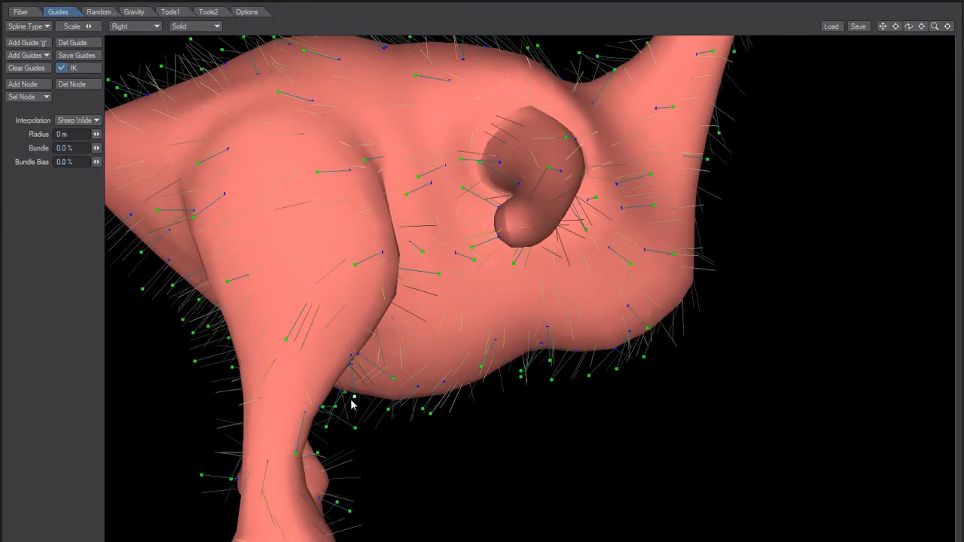
{"action": "left_click_drag", "start_coordinate": [404, 354], "coordinate": [447, 391], "text": "alt"}
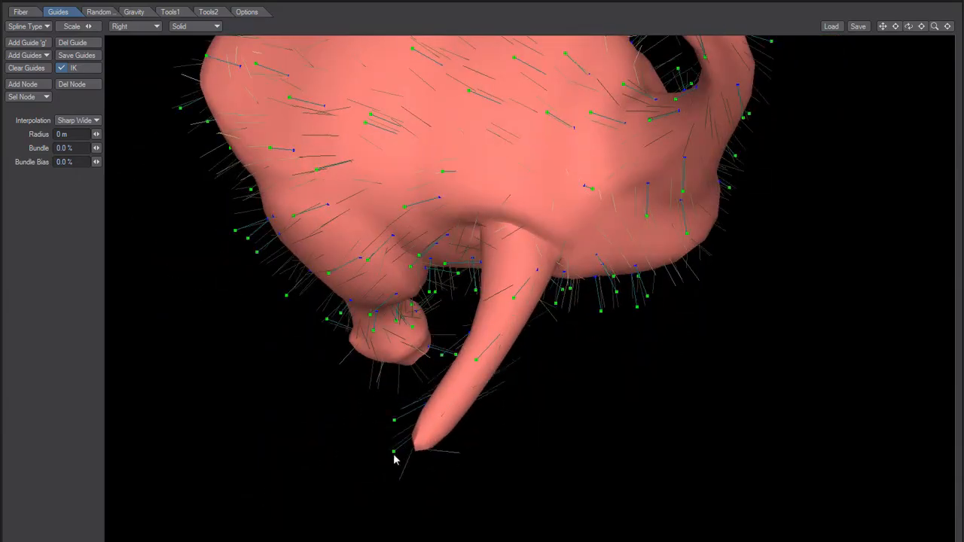
{"action": "left_click_drag", "start_coordinate": [464, 409], "coordinate": [429, 318], "text": "alt"}
{"action": "left_click_drag", "start_coordinate": [462, 250], "coordinate": [439, 283]}
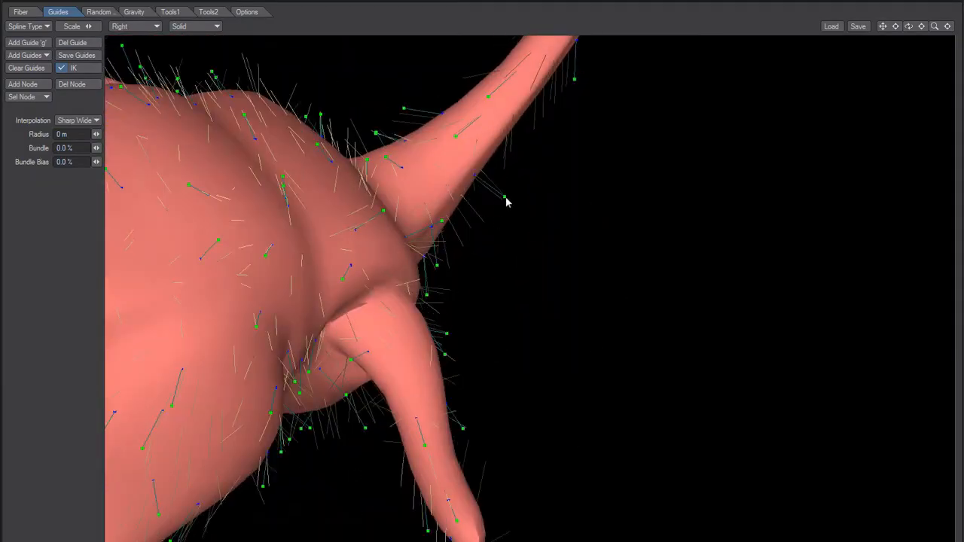
Comb the guides on the base and length of the neck down toward the body
{"action": "left_click_drag", "start_coordinate": [497, 208], "coordinate": [465, 317], "text": "alt"}
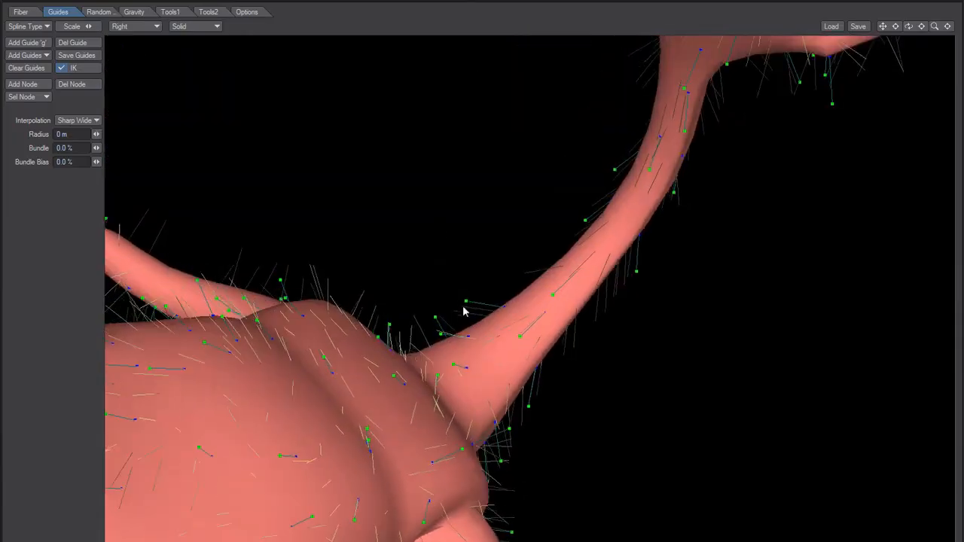
{"action": "left_click_drag", "start_coordinate": [527, 294], "coordinate": [412, 345], "text": "alt"}
{"action": "left_click_drag", "start_coordinate": [347, 352], "coordinate": [338, 254], "text": "alt"}
{"action": "left_click_drag", "start_coordinate": [382, 278], "coordinate": [384, 278]}
{"action": "left_click", "coordinate": [297, 201]}
{"action": "left_click_drag", "start_coordinate": [341, 246], "coordinate": [343, 245]}
{"action": "left_click_drag", "start_coordinate": [275, 129], "coordinate": [294, 154]}
{"action": "left_click_drag", "start_coordinate": [292, 231], "coordinate": [418, 301], "text": "alt"}
{"action": "left_click_drag", "start_coordinate": [369, 336], "coordinate": [461, 411], "text": "alt"}
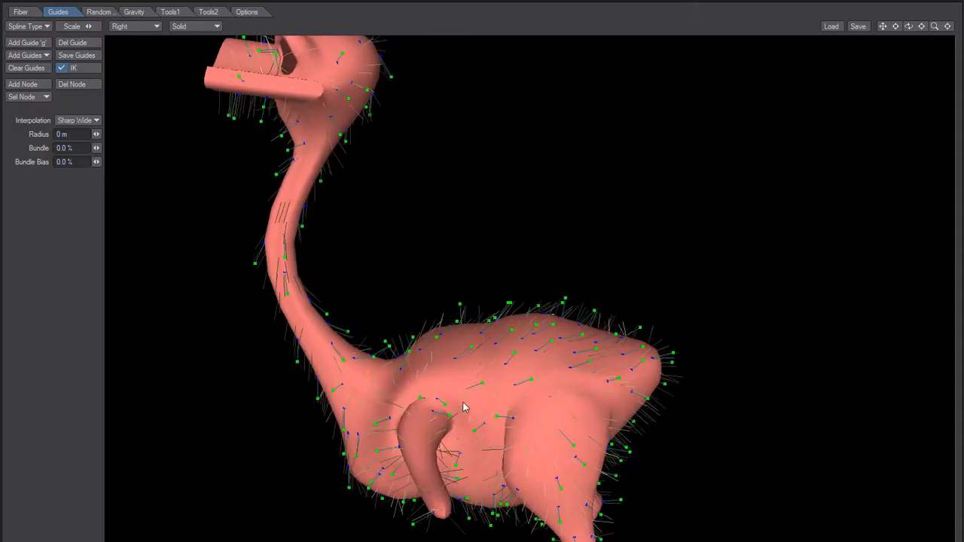
Comb the guides along the wing toward its tip and those at the end of the foot downward
{"action": "left_click_drag", "start_coordinate": [440, 416], "coordinate": [369, 334], "text": "alt"}
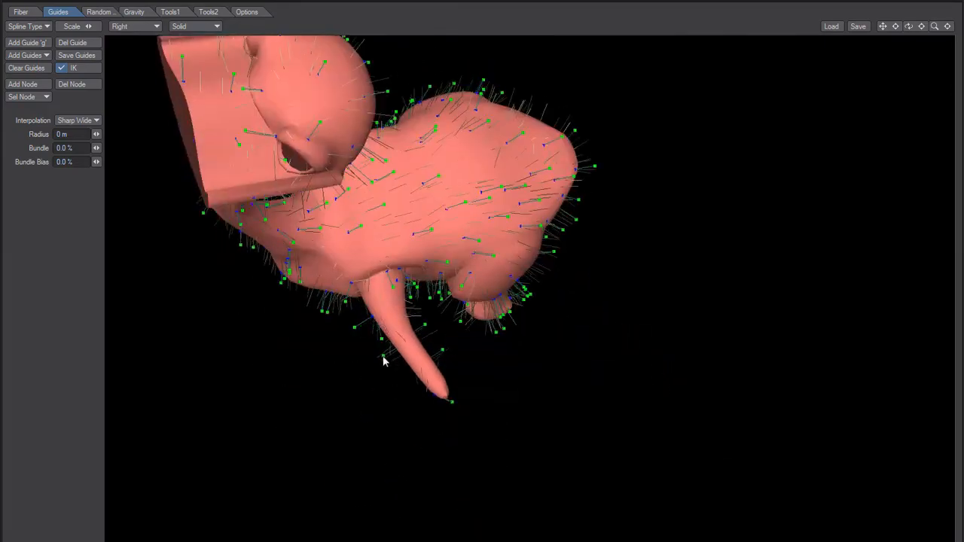
{"action": "left_click_drag", "start_coordinate": [428, 366], "coordinate": [304, 376], "text": "alt"}
{"action": "left_click_drag", "start_coordinate": [344, 421], "coordinate": [330, 425]}
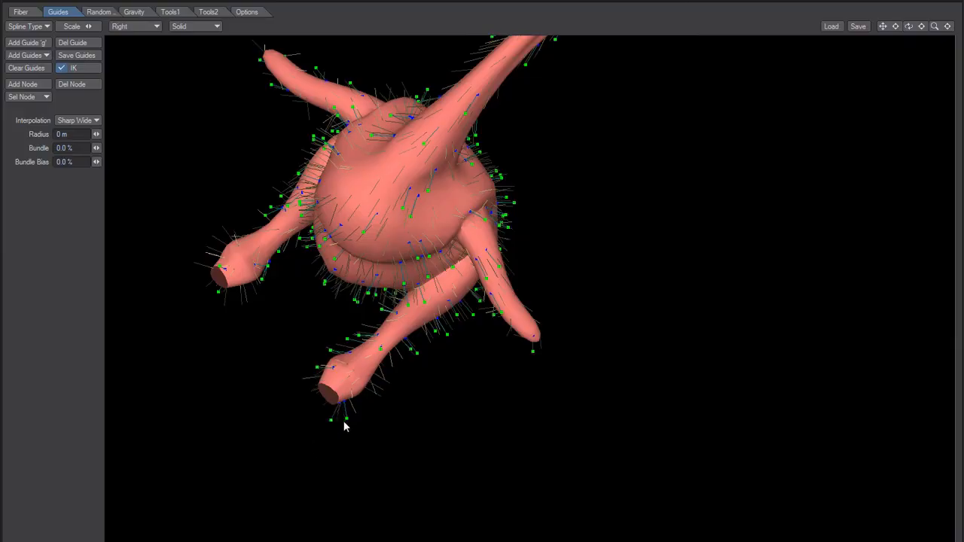
Comb the guides on the back of the lower leg and the outer thigh down toward the foot
{"action": "left_click_drag", "start_coordinate": [387, 362], "coordinate": [294, 342], "text": "alt"}
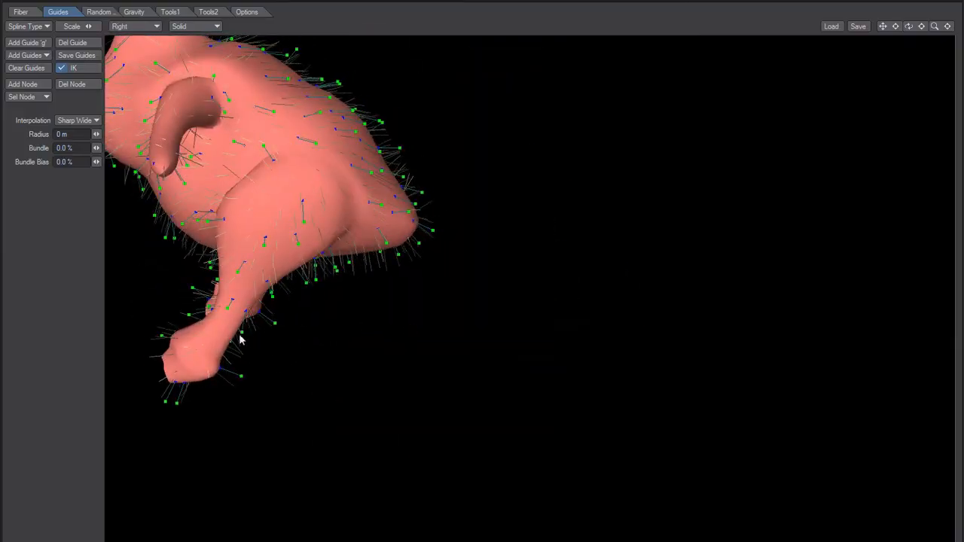
{"action": "left_click_drag", "start_coordinate": [308, 324], "coordinate": [272, 319], "text": "alt"}
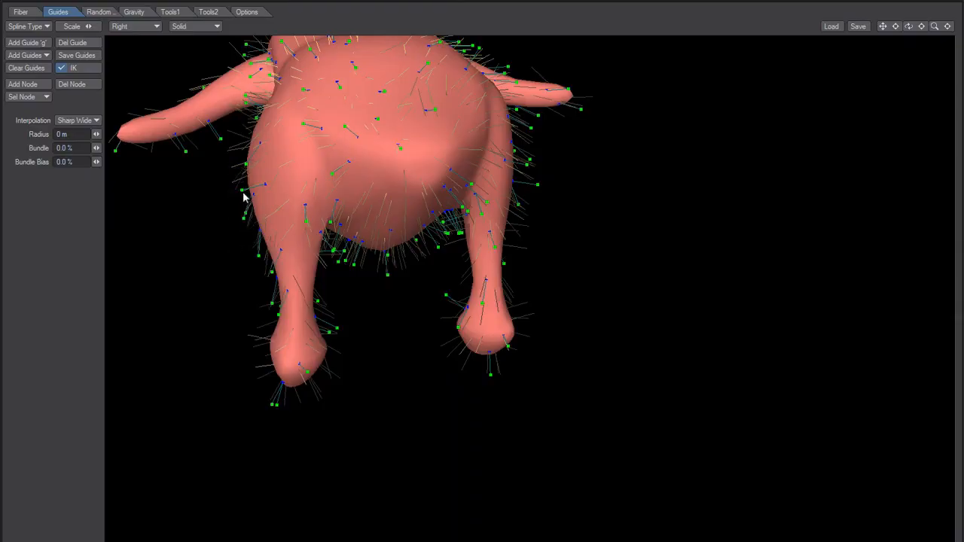
{"action": "left_click_drag", "start_coordinate": [282, 225], "coordinate": [564, 249], "text": "alt"}
{"action": "left_click_drag", "start_coordinate": [339, 398], "coordinate": [418, 325], "text": "alt"}
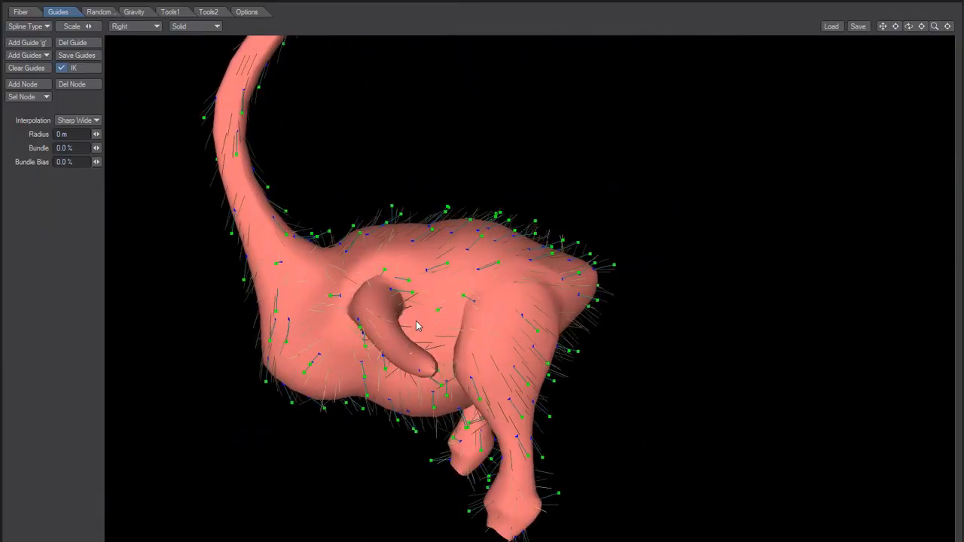
{"action": "left_click_drag", "start_coordinate": [418, 325], "coordinate": [342, 337], "text": "alt"}
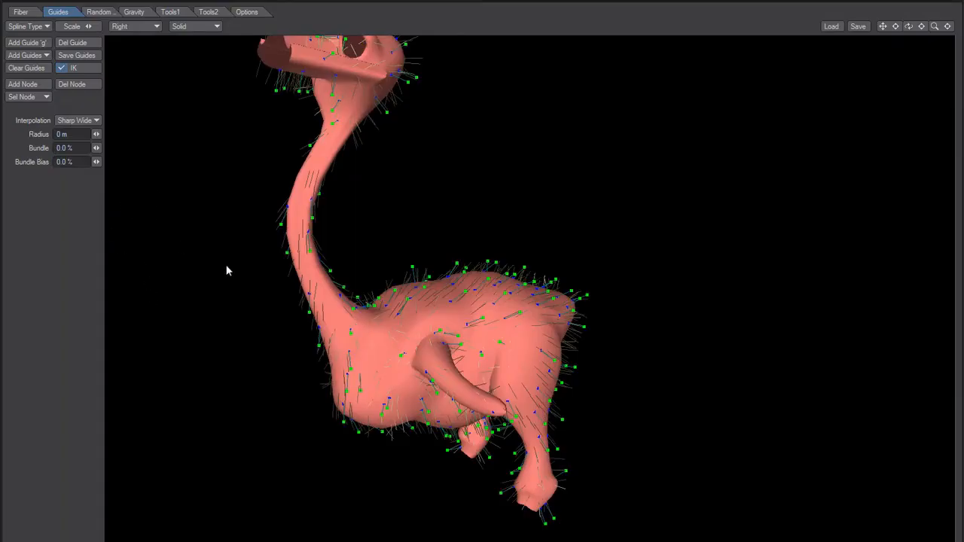
Enter 200 in the fiber settings of the ostrich
{"action": "left_click", "coordinate": [20, 11]}
{"action": "left_click", "coordinate": [79, 53]}
{"action": "type", "text": "200"}
{"action": "key", "text": "Tab"}
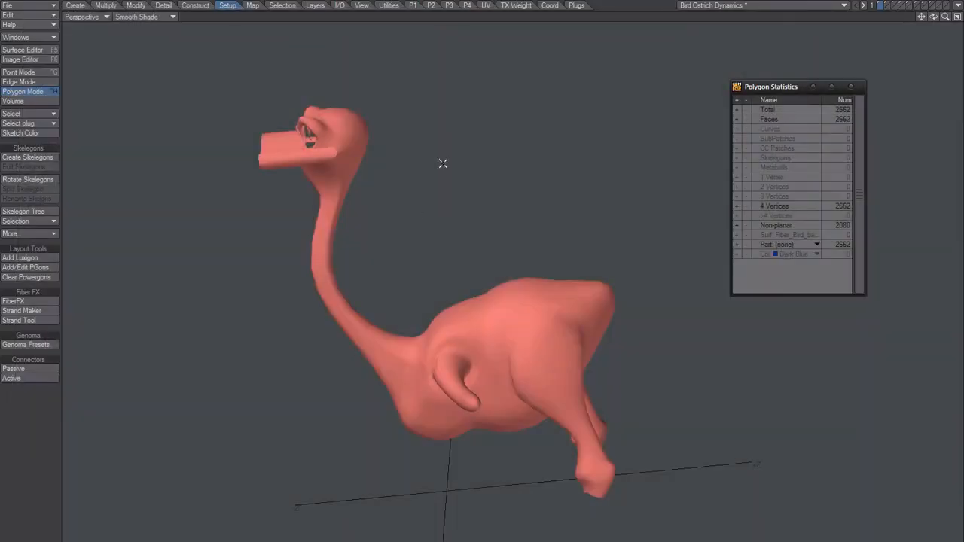
Switch to the layer holding the single-segment guides and inspect their end handles with the Strand Tool
{"action": "left_click", "coordinate": [923, 7]}
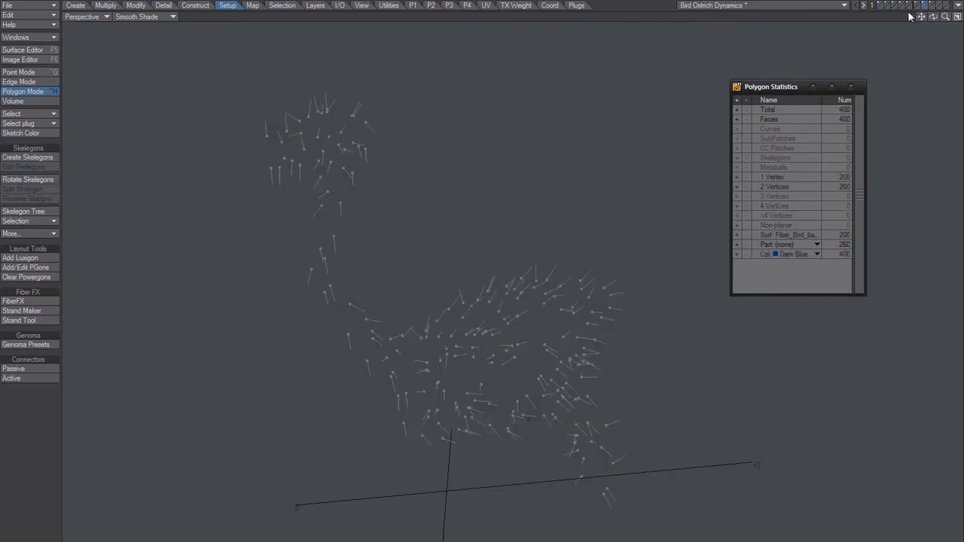
{"action": "left_click_drag", "start_coordinate": [513, 391], "coordinate": [617, 410], "text": "alt"}
{"action": "left_click", "coordinate": [30, 320]}
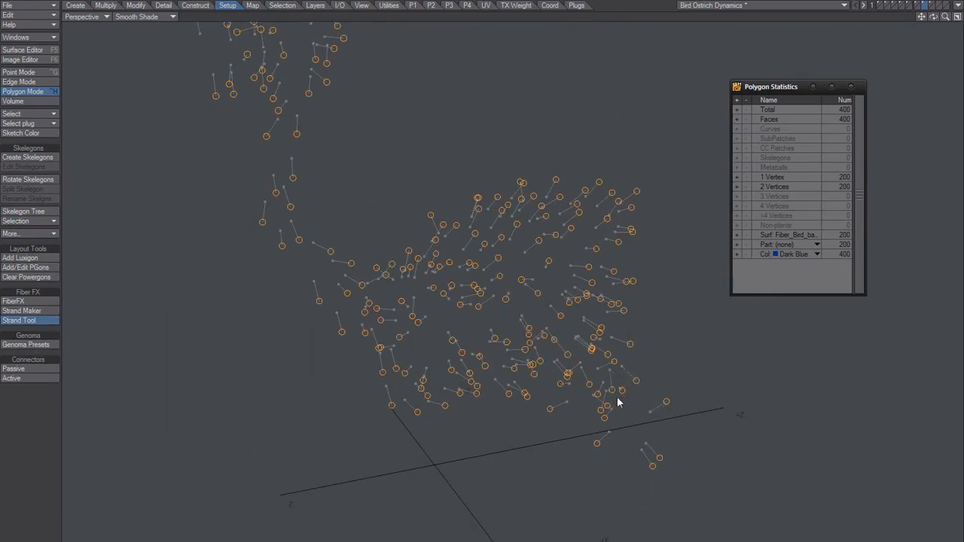
{"action": "key", "text": "space"}
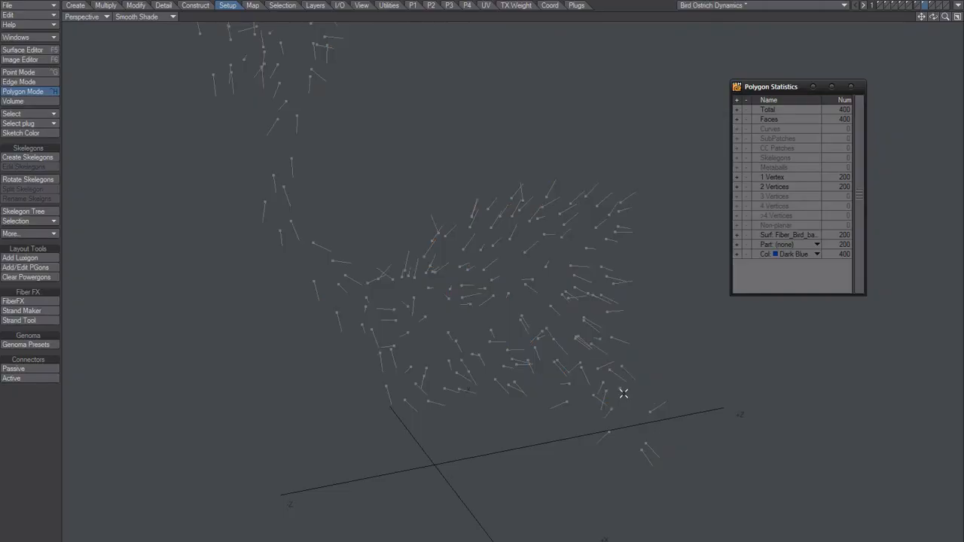
Switch to the layer with the multi-segment guides and bend two guides near the lower leg with the Strand Tool
{"action": "left_click", "coordinate": [932, 6]}
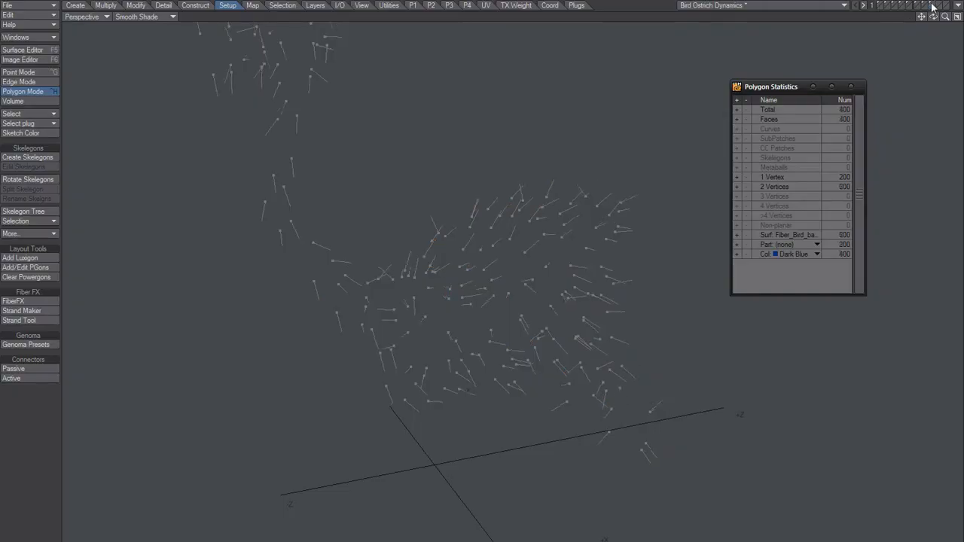
{"action": "left_click", "coordinate": [30, 320]}
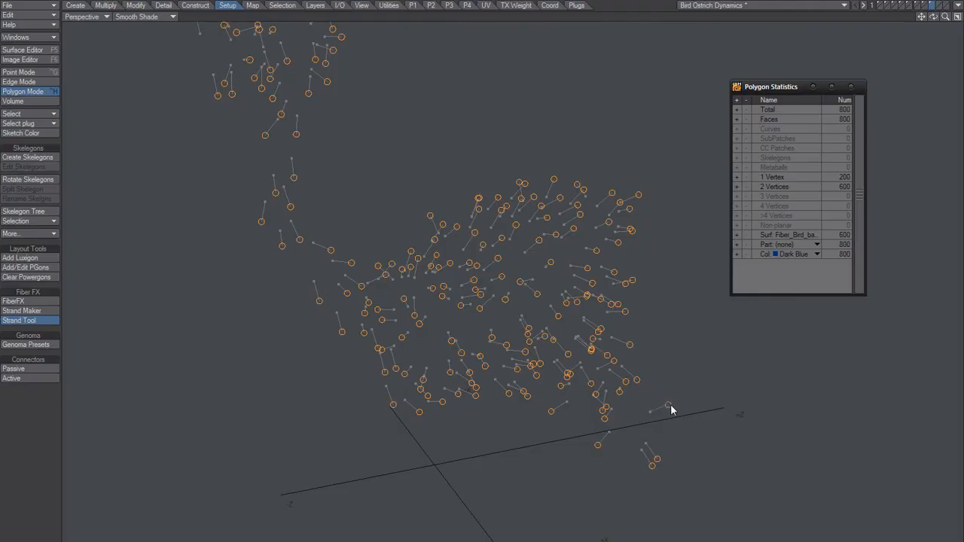
{"action": "scroll", "coordinate": [658, 412], "scroll_direction": "up", "scroll_amount": 5}
{"action": "left_click_drag", "start_coordinate": [657, 413], "coordinate": [621, 336], "text": "alt"}
{"action": "left_click_drag", "start_coordinate": [619, 300], "coordinate": [625, 307]}
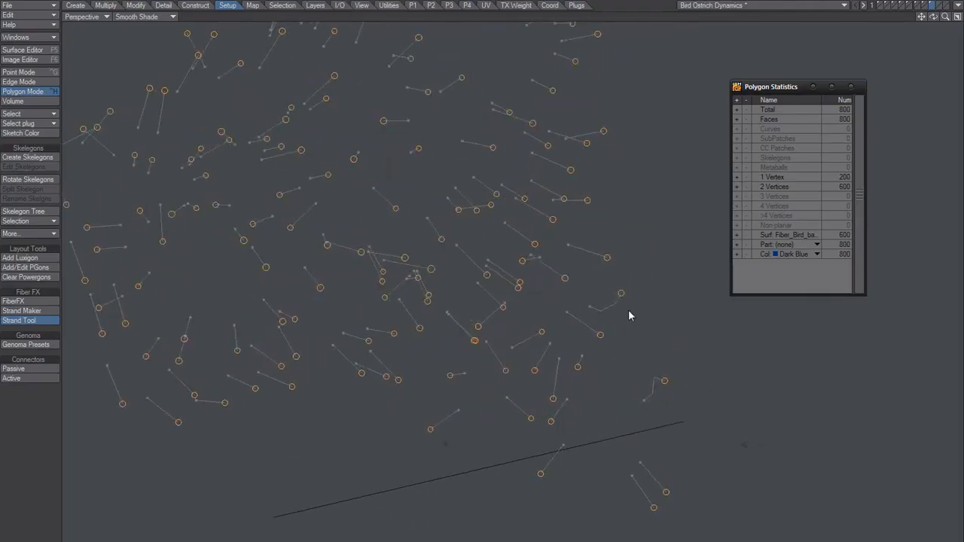
Return to the single-segment guide layer and try to move a guide near the lower leg with the Strand Tool
{"action": "left_click", "coordinate": [925, 6]}
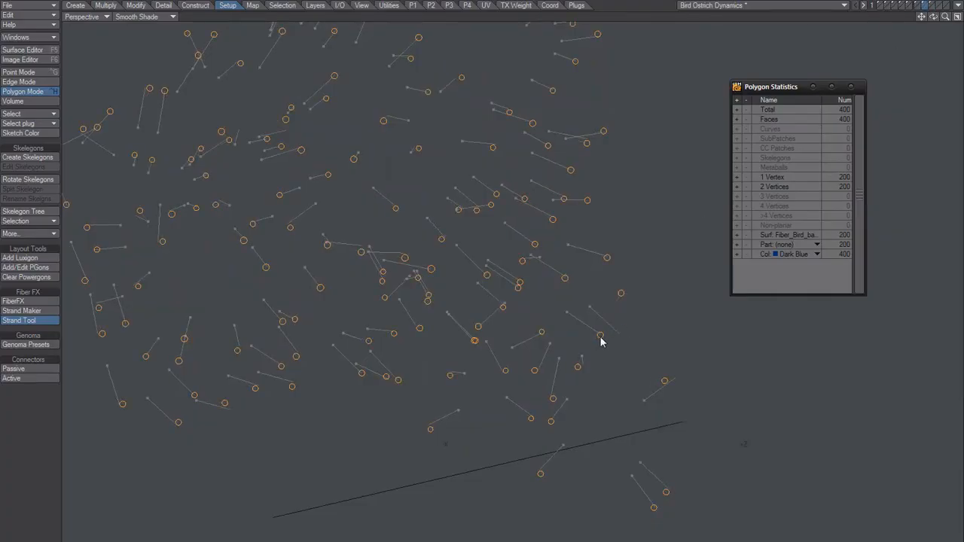
{"action": "left_click_drag", "start_coordinate": [583, 394], "coordinate": [608, 385], "text": "alt"}
{"action": "key", "text": "space"}
{"action": "left_click", "coordinate": [30, 322]}
{"action": "left_click_drag", "start_coordinate": [603, 332], "coordinate": [527, 344]}
{"action": "key", "text": "space"}
{"action": "left_click_drag", "start_coordinate": [762, 70], "coordinate": [583, 294], "text": "alt"}
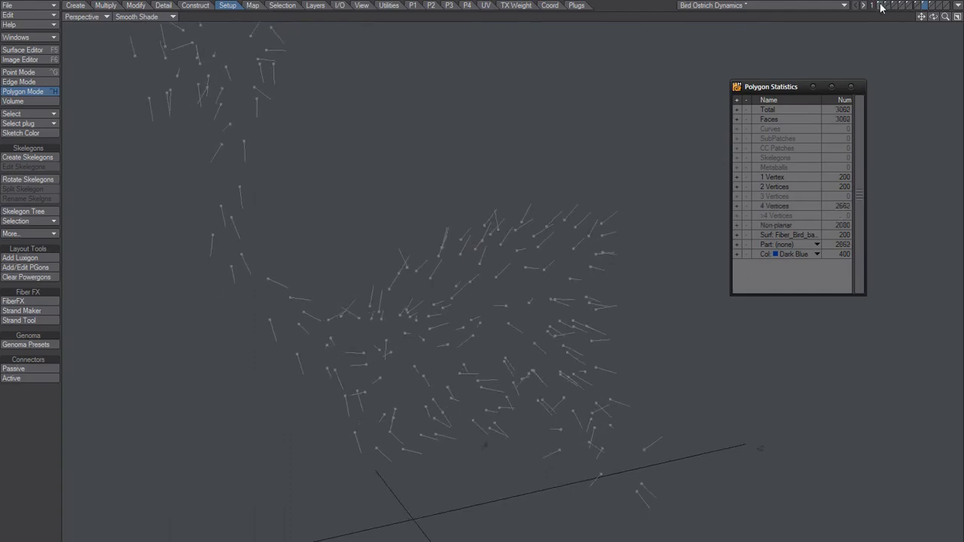
Show the ostrich body together with the guides and adjust a guide on the lower leg with the Strand Tool
{"action": "left_click", "coordinate": [881, 6], "text": "shift"}
{"action": "scroll", "coordinate": [539, 391], "scroll_direction": "up", "scroll_amount": 3}
{"action": "left_click_drag", "start_coordinate": [539, 392], "coordinate": [522, 332], "text": "alt"}
{"action": "left_click", "coordinate": [21, 320]}
{"action": "left_click_drag", "start_coordinate": [629, 365], "coordinate": [629, 386]}
{"action": "key", "text": "space"}
{"action": "mouse_move", "coordinate": [642, 331]}
{"action": "right_mouse_down"}
{"action": "mouse_move", "coordinate": [623, 327]}
{"action": "mouse_move", "coordinate": [589, 452]}
{"action": "mouse_move", "coordinate": [617, 265]}
{"action": "right_mouse_up"}
{"action": "key", "text": "slash"}
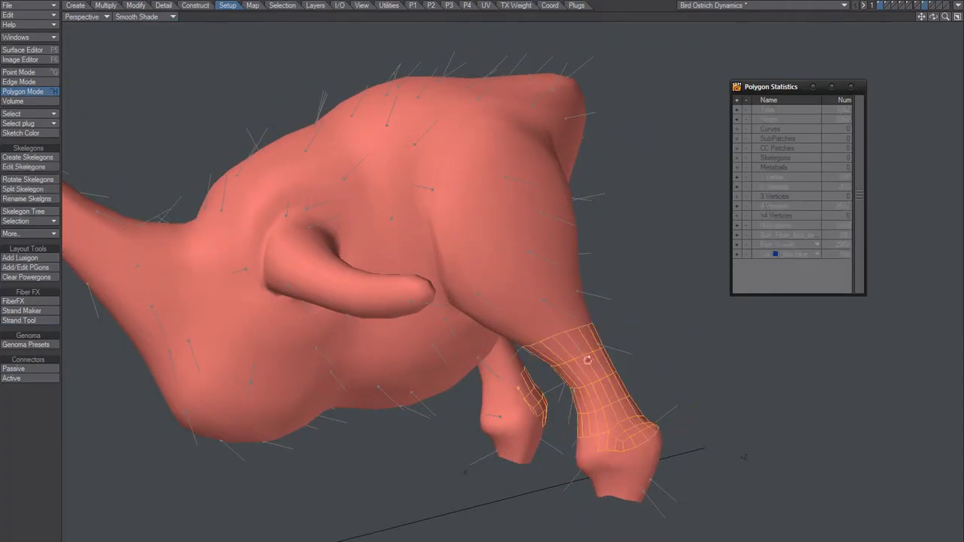
{"action": "left_click_drag", "start_coordinate": [586, 359], "coordinate": [570, 360], "text": "alt"}
{"action": "key", "text": "slash"}
Display the guide layer alone and try selecting the guides around the lower leg
{"action": "key", "text": "6"}
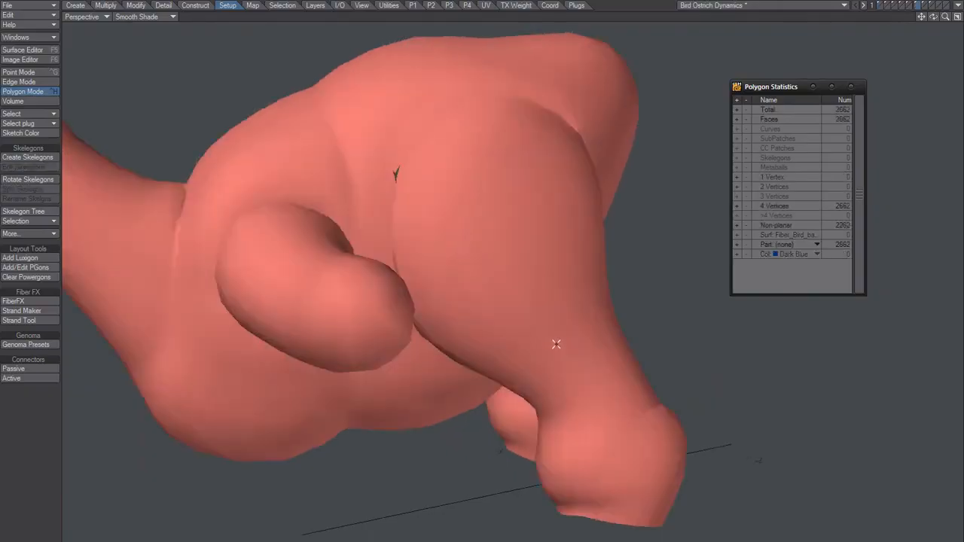
{"action": "key", "text": "7"}
{"action": "right_click_drag", "start_coordinate": [602, 291], "coordinate": [710, 325]}
{"action": "left_click_drag", "start_coordinate": [585, 384], "coordinate": [592, 326], "text": "alt"}
{"action": "key", "text": "slash"}
{"action": "right_click_drag", "start_coordinate": [546, 335], "coordinate": [646, 311]}
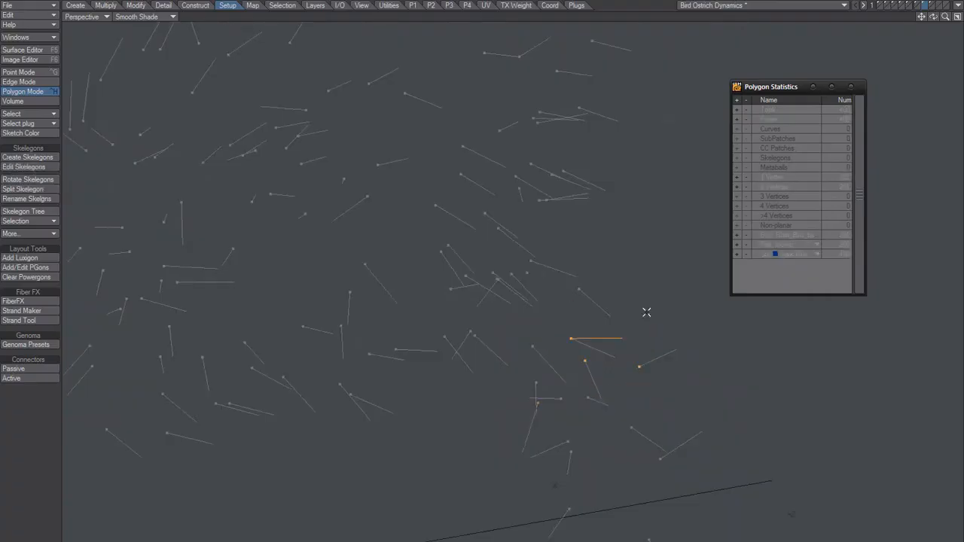
{"action": "left_click_drag", "start_coordinate": [595, 366], "coordinate": [421, 350], "text": "alt"}
{"action": "key", "text": "slash"}
{"action": "mouse_move", "coordinate": [567, 308]}
{"action": "right_mouse_down"}
{"action": "mouse_move", "coordinate": [568, 396]}
{"action": "mouse_move", "coordinate": [577, 332]}
{"action": "right_mouse_up"}
{"action": "key", "text": "slash"}
{"action": "mouse_move", "coordinate": [577, 365]}
{"action": "left_mouse_down", "text": "alt"}
{"action": "mouse_move", "coordinate": [518, 388]}
{"action": "mouse_move", "coordinate": [596, 392]}
{"action": "left_mouse_up", "text": "alt"}
{"action": "mouse_move", "coordinate": [624, 289]}
{"action": "right_mouse_down"}
{"action": "mouse_move", "coordinate": [596, 439]}
{"action": "mouse_move", "coordinate": [585, 415]}
{"action": "right_mouse_up"}
{"action": "left_click_drag", "start_coordinate": [585, 415], "coordinate": [561, 457], "text": "alt"}
{"action": "key", "text": "slash"}
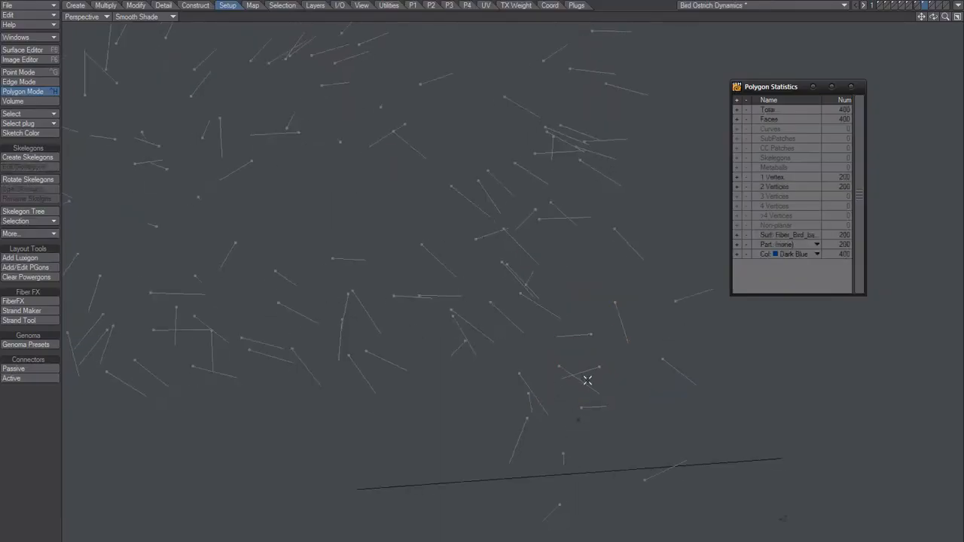
{"action": "right_click_drag", "start_coordinate": [612, 323], "coordinate": [622, 286]}
{"action": "left_click_drag", "start_coordinate": [563, 383], "coordinate": [542, 381], "text": "alt"}
{"action": "key", "text": "slash"}
{"action": "mouse_move", "coordinate": [578, 334]}
{"action": "right_mouse_down"}
{"action": "mouse_move", "coordinate": [569, 435]}
{"action": "mouse_move", "coordinate": [592, 402]}
{"action": "right_mouse_up"}
{"action": "key", "text": "slash"}
{"action": "mouse_move", "coordinate": [592, 402]}
{"action": "left_mouse_down", "text": "alt"}
{"action": "mouse_move", "coordinate": [505, 409]}
{"action": "mouse_move", "coordinate": [564, 392]}
{"action": "left_mouse_up", "text": "alt"}
{"action": "right_click_drag", "start_coordinate": [544, 348], "coordinate": [675, 370]}
{"action": "key", "text": "slash"}
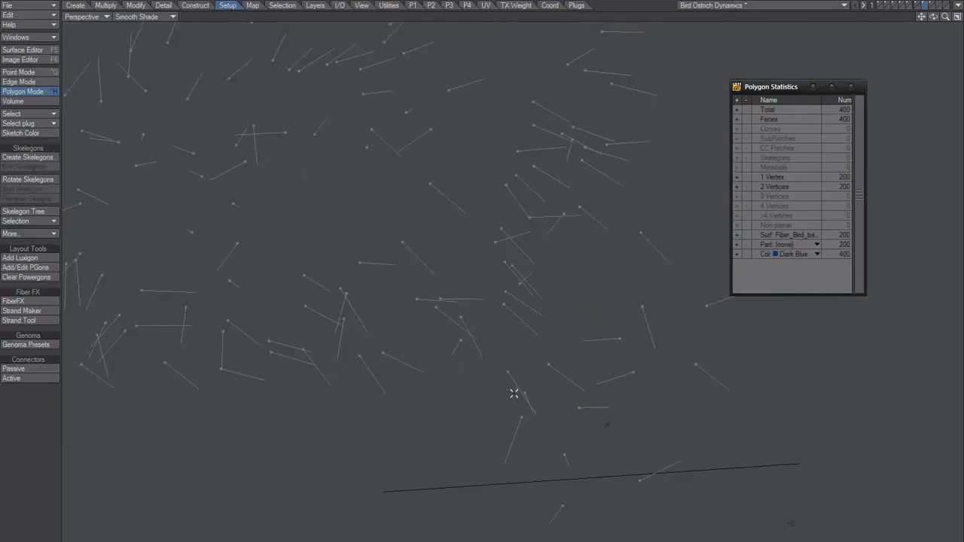
{"action": "right_click_drag", "start_coordinate": [598, 396], "coordinate": [596, 357]}
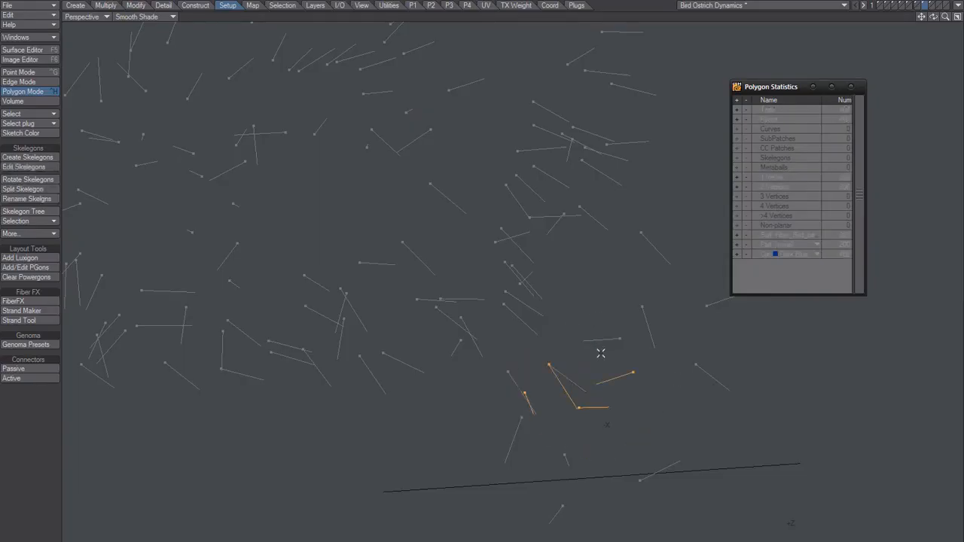
{"action": "key", "text": "slash"}
Select one stray guide on the lower leg and delete it
{"action": "left_click", "coordinate": [588, 387]}
{"action": "left_click", "coordinate": [573, 359]}
{"action": "left_click", "coordinate": [583, 347]}
{"action": "key", "text": "Delete"}
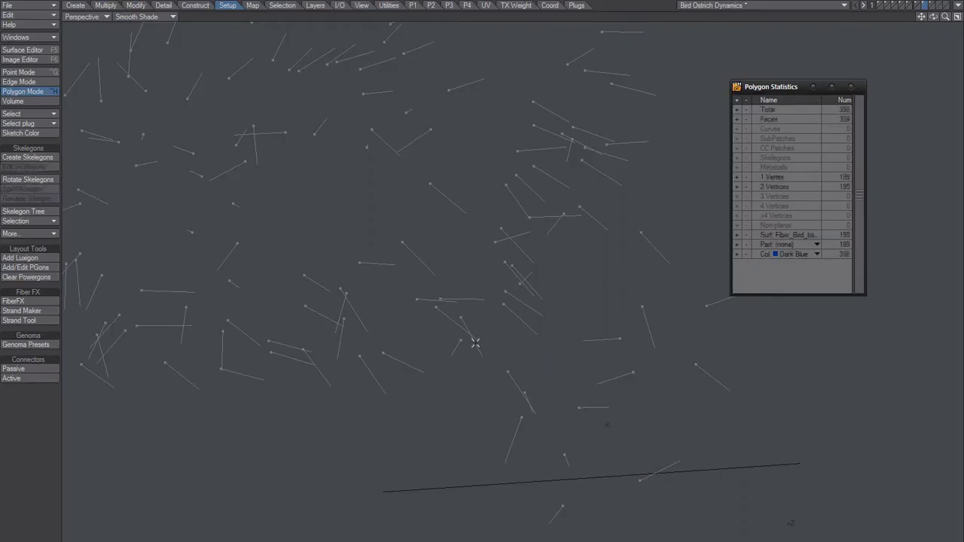
Bring up the ostrich body layer and examine the model from different angles and distances
{"action": "left_click_drag", "start_coordinate": [572, 411], "coordinate": [498, 378], "text": "alt"}
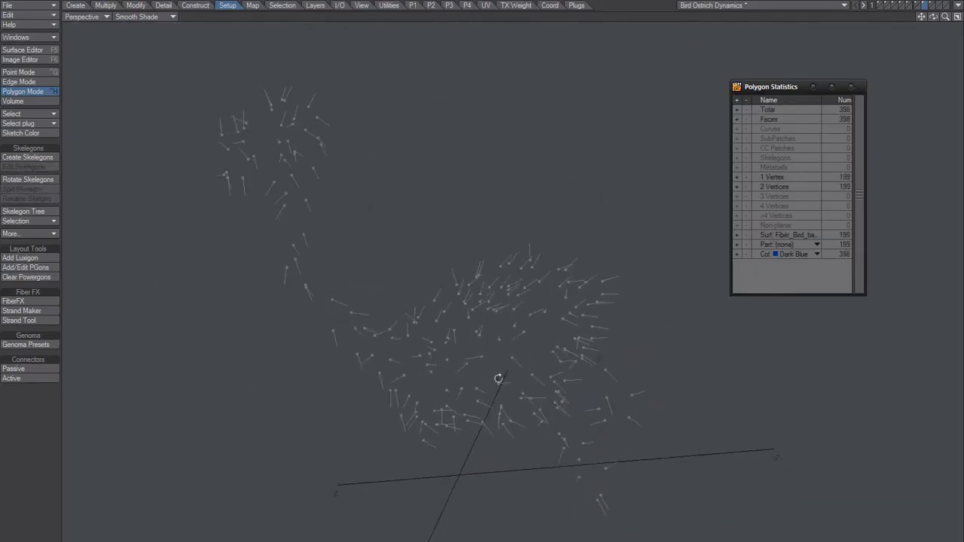
{"action": "left_click", "coordinate": [879, 6], "text": "shift"}
{"action": "scroll", "coordinate": [431, 357], "scroll_direction": "up", "scroll_amount": 4}
{"action": "left_click_drag", "start_coordinate": [499, 323], "coordinate": [477, 360], "text": "alt"}
{"action": "scroll", "coordinate": [493, 329], "scroll_direction": "down", "scroll_amount": 3}
{"action": "left_click_drag", "start_coordinate": [416, 325], "coordinate": [410, 320], "text": "alt+shift"}
Put the guide layer in the foreground with the ostrich body as a wireframe background
{"action": "left_click", "coordinate": [926, 5]}
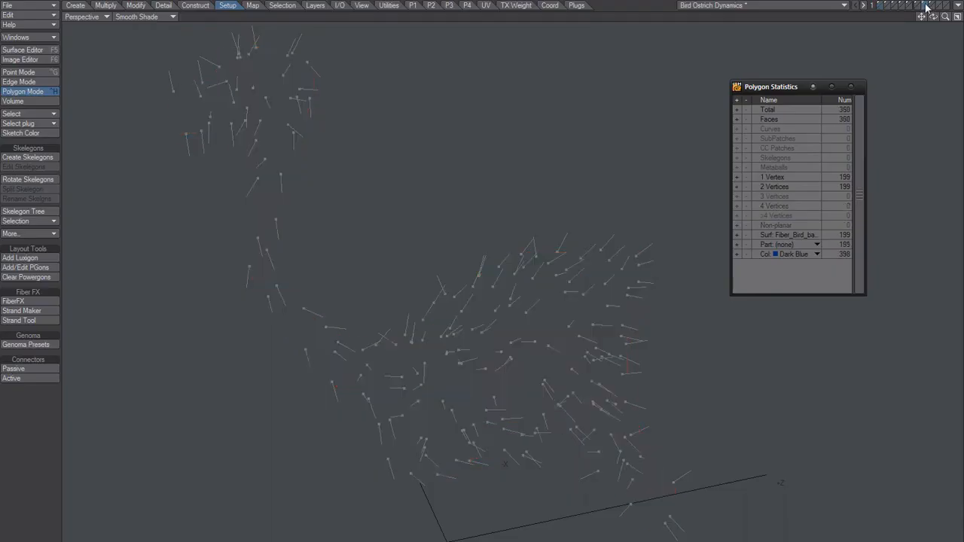
{"action": "left_click", "coordinate": [882, 8]}
{"action": "scroll", "coordinate": [554, 370], "scroll_direction": "up", "scroll_amount": 3}
{"action": "left_click_drag", "start_coordinate": [597, 338], "coordinate": [572, 321], "text": "alt+shift"}
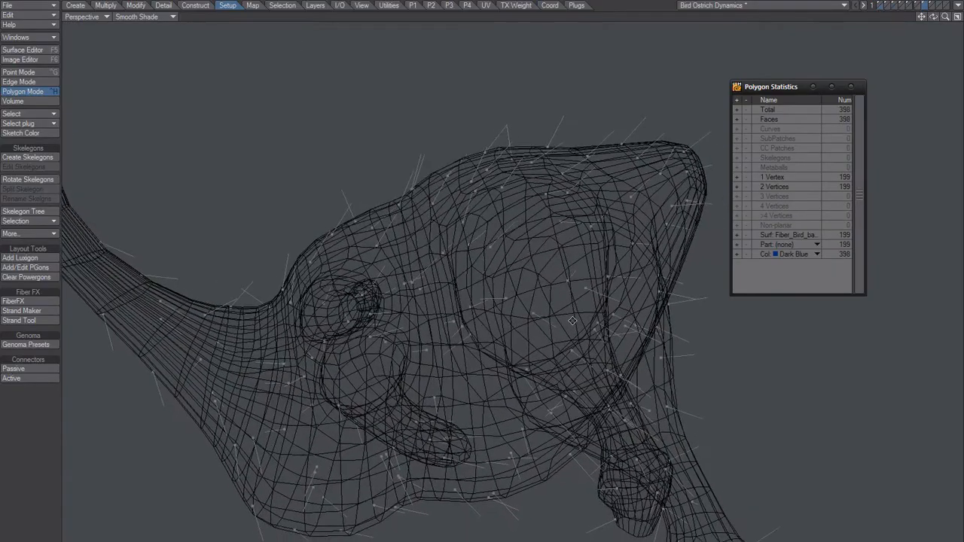
{"action": "scroll", "coordinate": [573, 322], "scroll_direction": "down", "scroll_amount": 3}
{"action": "left_click_drag", "start_coordinate": [563, 369], "coordinate": [536, 342], "text": "alt"}
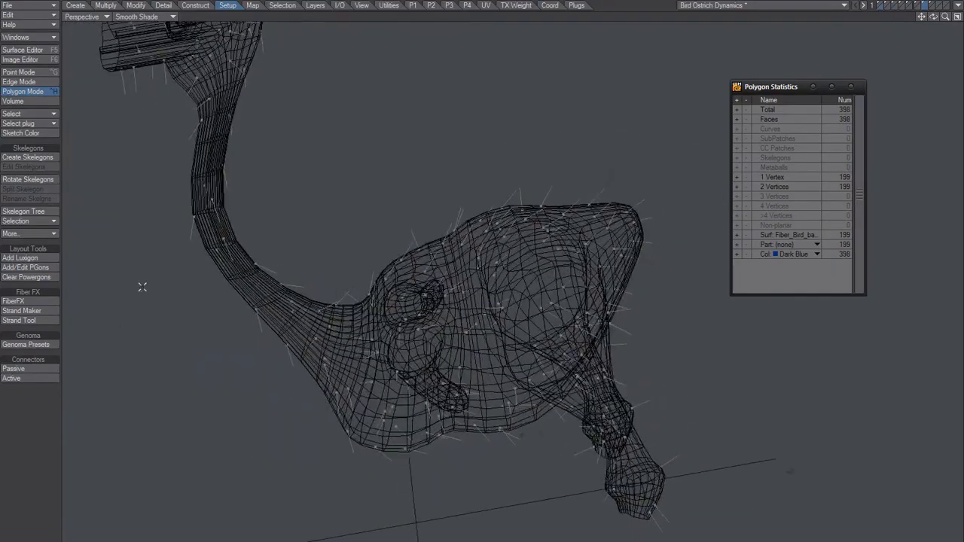
Activate the Strand Tool and adjust the guides around the wings, belly and upper legs against the ostrich body
{"action": "left_click", "coordinate": [33, 320]}
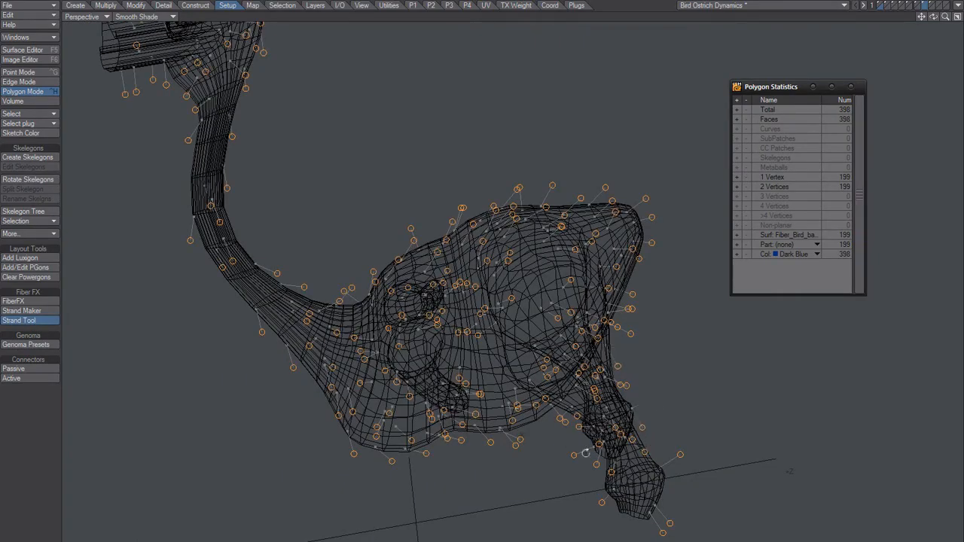
{"action": "left_click_drag", "start_coordinate": [570, 444], "coordinate": [454, 392], "text": "alt"}
{"action": "scroll", "coordinate": [454, 392], "scroll_direction": "up", "scroll_amount": 8}
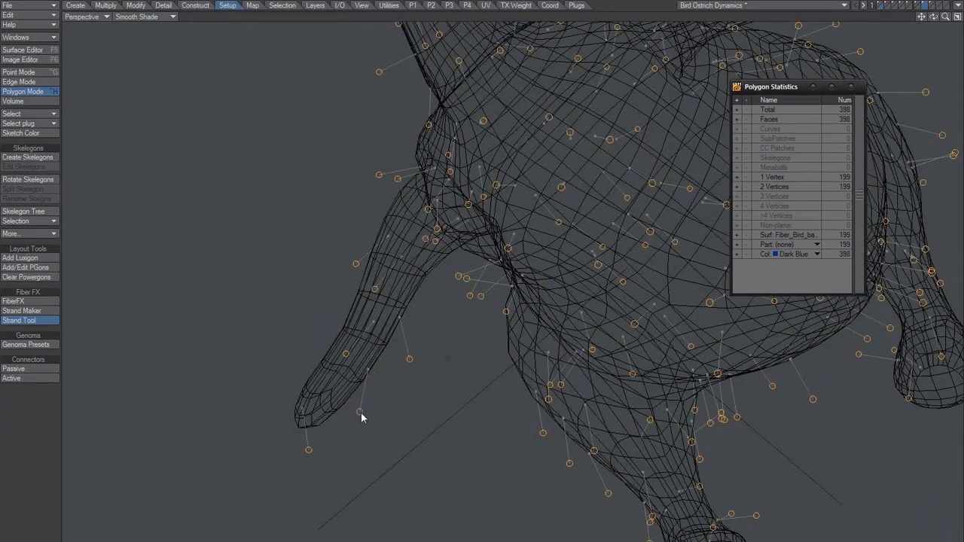
{"action": "left_click_drag", "start_coordinate": [411, 439], "coordinate": [469, 220], "text": "alt"}
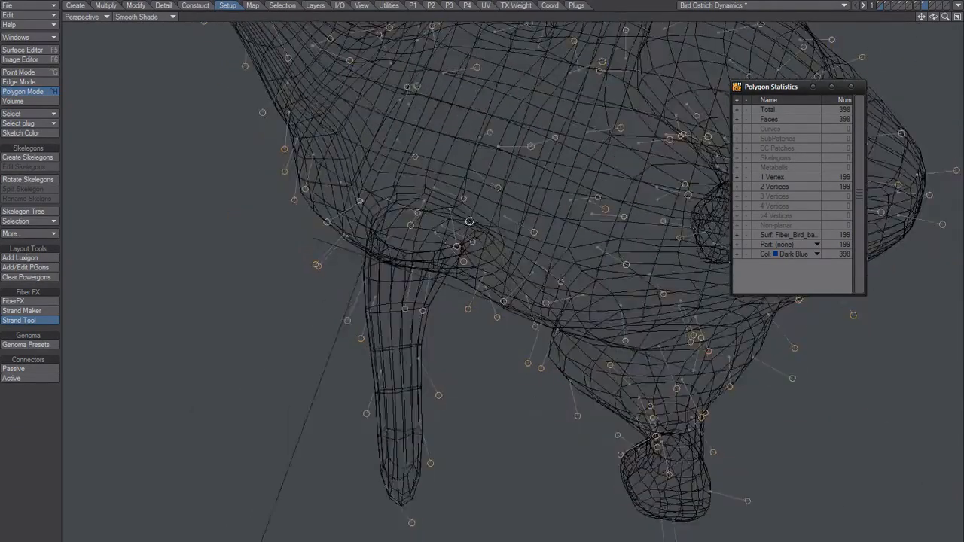
{"action": "left_click_drag", "start_coordinate": [464, 312], "coordinate": [499, 346], "text": "alt"}
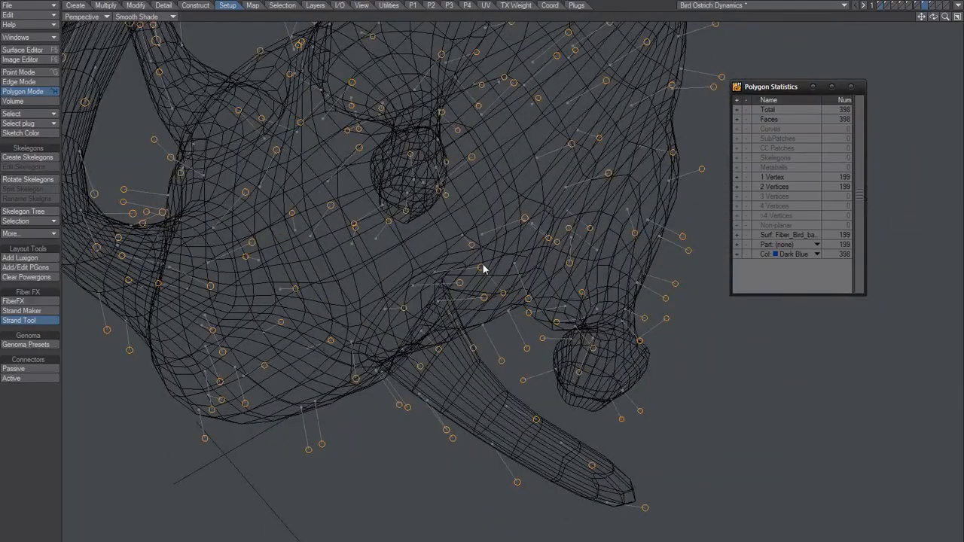
{"action": "left_click_drag", "start_coordinate": [566, 281], "coordinate": [523, 269], "text": "alt"}
{"action": "left_click_drag", "start_coordinate": [596, 264], "coordinate": [331, 216], "text": "alt"}
{"action": "left_click_drag", "start_coordinate": [407, 186], "coordinate": [493, 157], "text": "alt"}
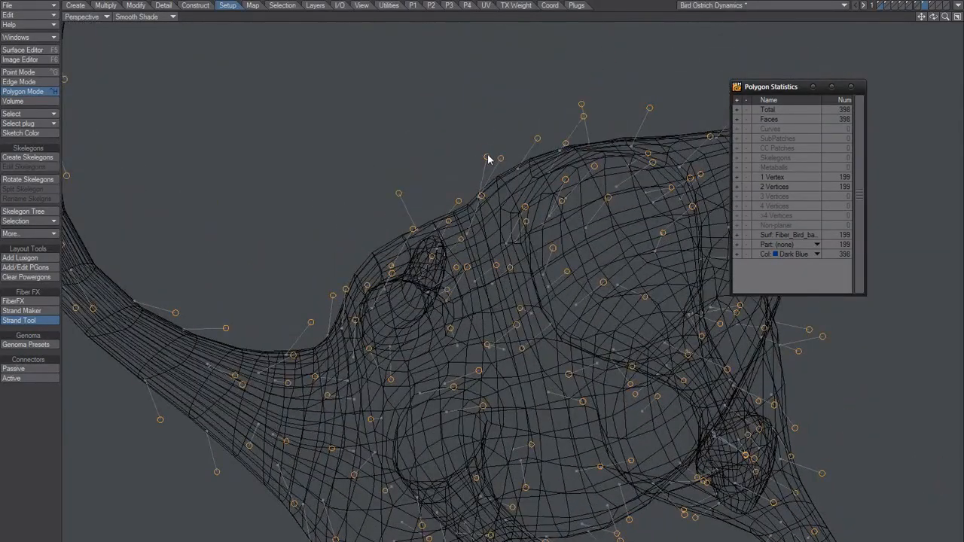
Adjust the guides along the ostrich's back, around the wing base and where the neck meets the body
{"action": "left_click_drag", "start_coordinate": [490, 204], "coordinate": [438, 222], "text": "alt"}
{"action": "left_click_drag", "start_coordinate": [370, 176], "coordinate": [413, 173]}
{"action": "left_click_drag", "start_coordinate": [421, 130], "coordinate": [408, 121]}
{"action": "left_click_drag", "start_coordinate": [368, 269], "coordinate": [395, 216], "text": "alt"}
{"action": "left_click_drag", "start_coordinate": [347, 308], "coordinate": [285, 379], "text": "alt"}
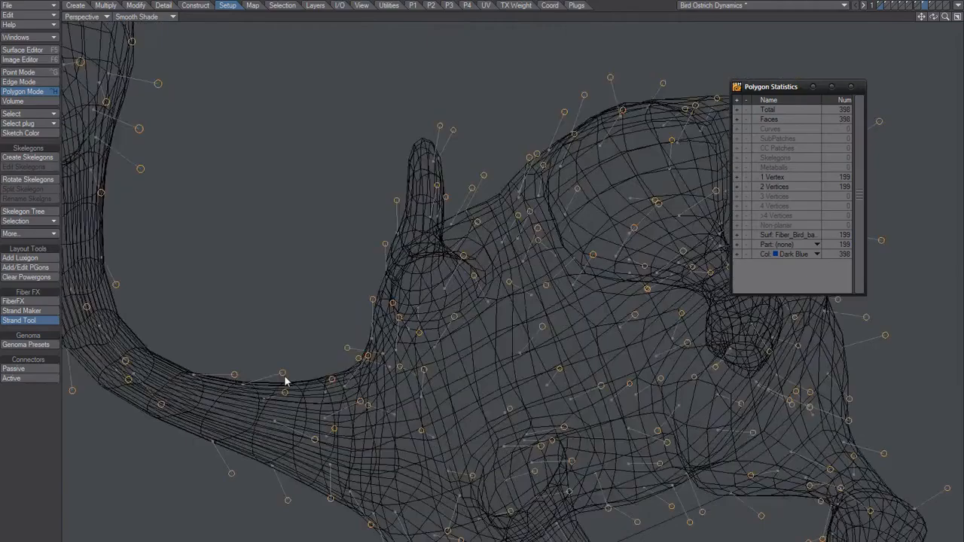
Adjust the guides on the head, throat and upper neck, and finish the strand editing of this layer
{"action": "scroll", "coordinate": [365, 369], "scroll_direction": "down", "scroll_amount": 3}
{"action": "left_click_drag", "start_coordinate": [364, 369], "coordinate": [342, 165], "text": "alt"}
{"action": "left_click_drag", "start_coordinate": [341, 164], "coordinate": [382, 343], "text": "alt+shift"}
{"action": "scroll", "coordinate": [359, 219], "scroll_direction": "up", "scroll_amount": 4}
{"action": "left_click_drag", "start_coordinate": [237, 336], "coordinate": [232, 352]}
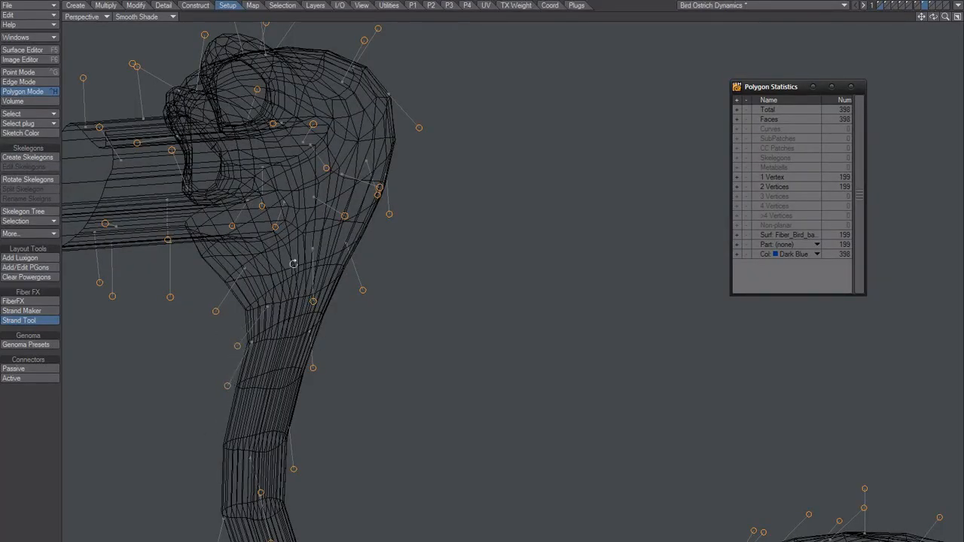
{"action": "left_click_drag", "start_coordinate": [293, 264], "coordinate": [142, 351], "text": "alt"}
{"action": "left_click_drag", "start_coordinate": [187, 313], "coordinate": [196, 311]}
{"action": "left_click_drag", "start_coordinate": [210, 345], "coordinate": [244, 397]}
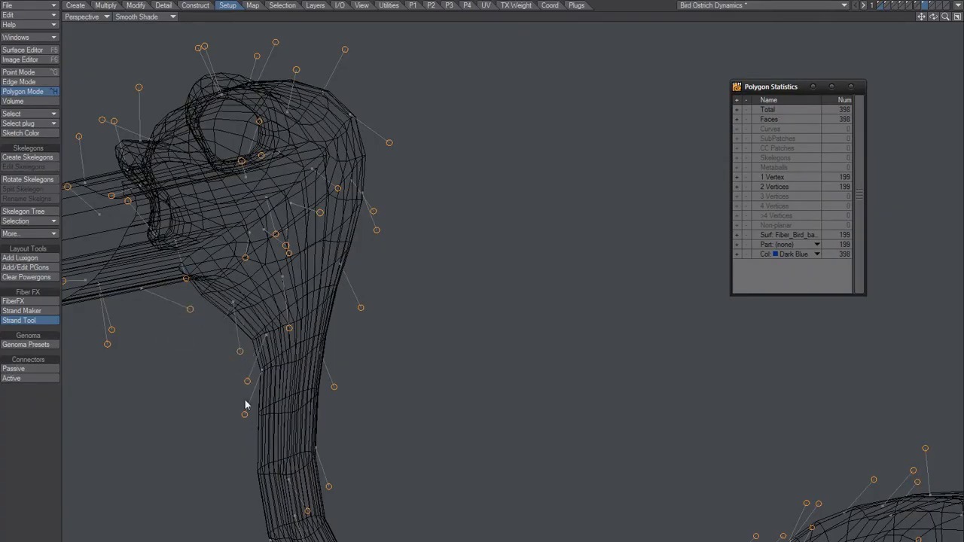
{"action": "mouse_move", "coordinate": [390, 359]}
{"action": "left_mouse_down", "text": "ctrl+alt"}
{"action": "mouse_move", "coordinate": [323, 388]}
{"action": "mouse_move", "coordinate": [404, 357]}
{"action": "left_mouse_up", "text": "ctrl+alt"}
{"action": "left_click_drag", "start_coordinate": [403, 357], "coordinate": [407, 327], "text": "alt+shift"}
{"action": "key", "text": "space"}
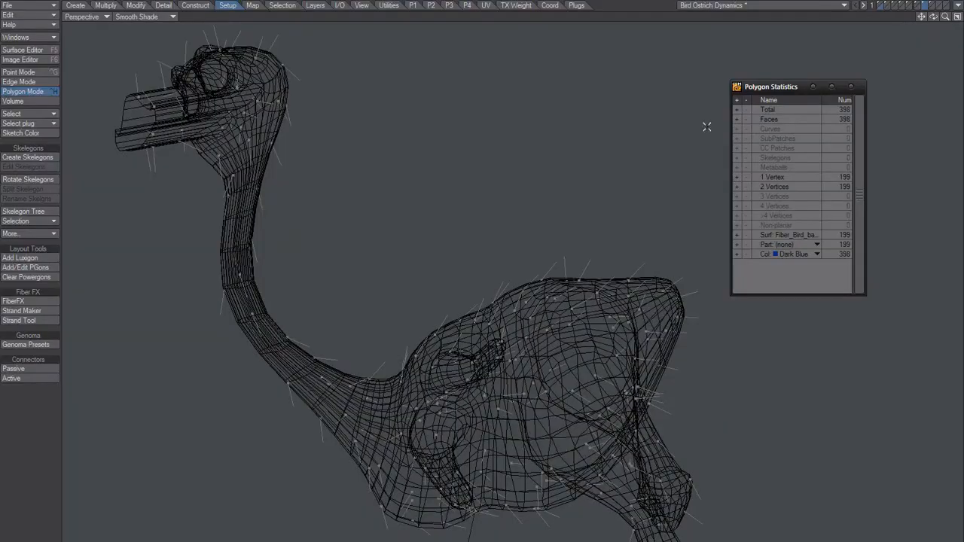
Put the layer with the multi-segment guides in the foreground and the ostrich body in the background as wireframe
{"action": "left_click", "coordinate": [932, 5]}
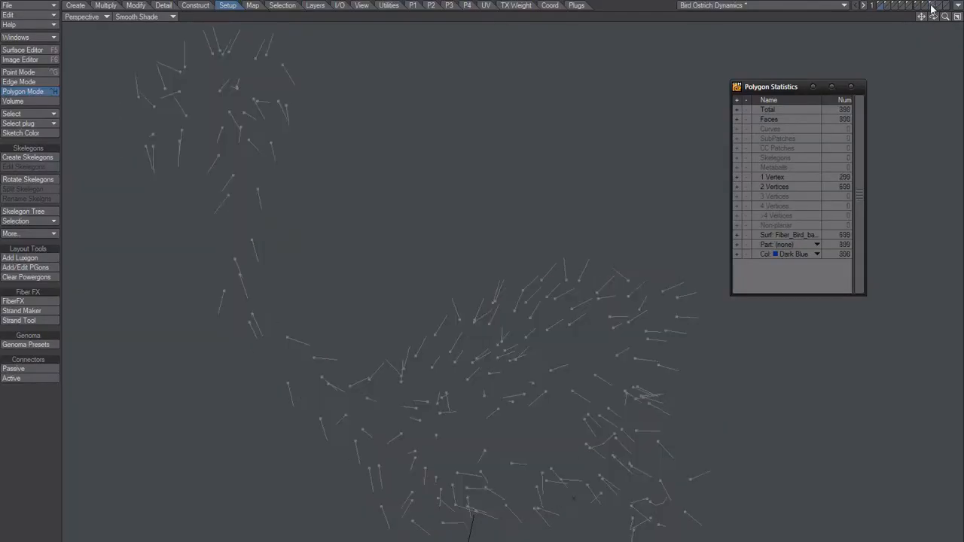
{"action": "left_click", "coordinate": [880, 8]}
{"action": "left_click_drag", "start_coordinate": [478, 347], "coordinate": [491, 257], "text": "ctrl+alt"}
{"action": "left_click_drag", "start_coordinate": [232, 271], "coordinate": [321, 255], "text": "alt+shift"}
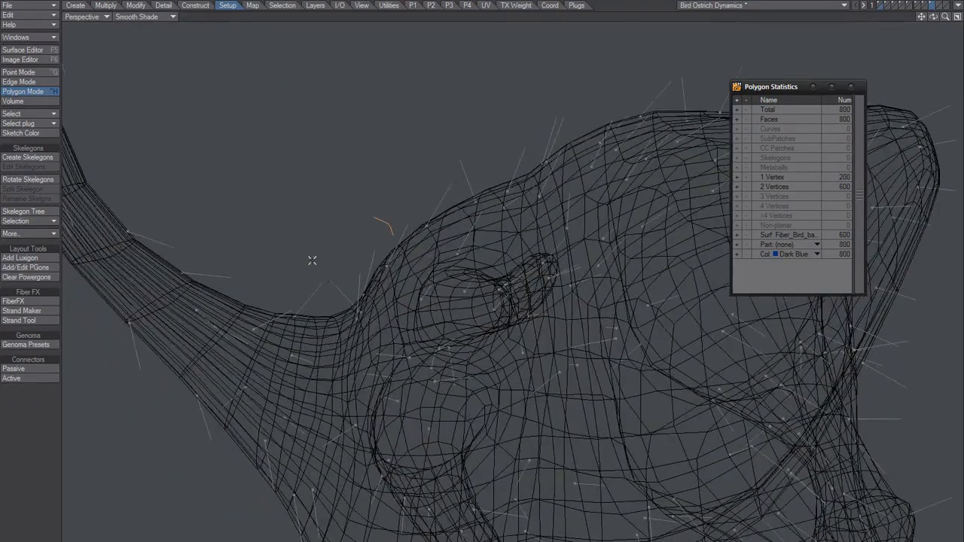
Activate the Strand Tool on the multi-segment guides and adjust those around the base of the neck
{"action": "left_click", "coordinate": [28, 321]}
{"action": "left_click_drag", "start_coordinate": [362, 273], "coordinate": [322, 281]}
{"action": "left_click_drag", "start_coordinate": [307, 240], "coordinate": [370, 272]}
{"action": "left_click_drag", "start_coordinate": [351, 330], "coordinate": [319, 290], "text": "alt"}
{"action": "scroll", "coordinate": [325, 329], "scroll_direction": "down", "scroll_amount": 4}
{"action": "scroll", "coordinate": [319, 291], "scroll_direction": "up", "scroll_amount": 1}
{"action": "left_click_drag", "start_coordinate": [260, 256], "coordinate": [261, 257]}
{"action": "left_click_drag", "start_coordinate": [298, 281], "coordinate": [288, 299]}
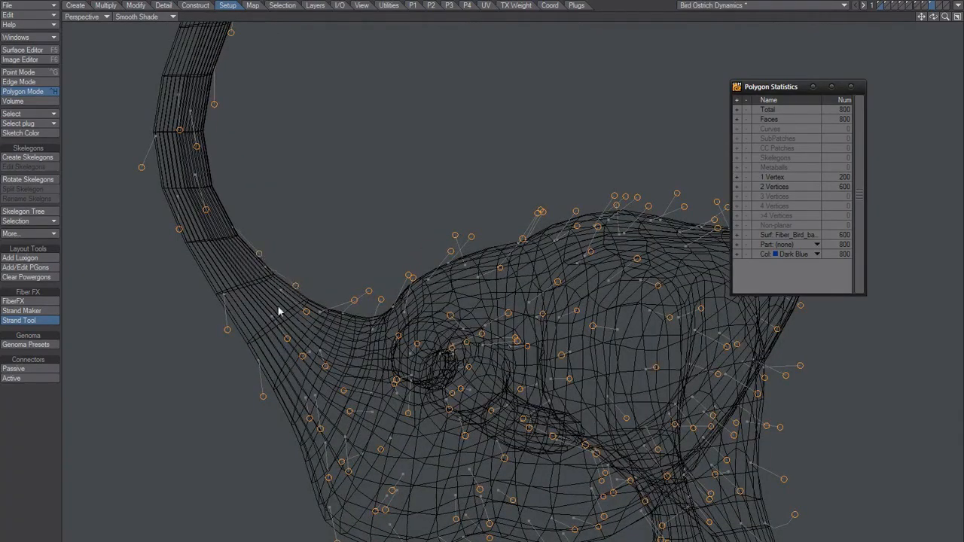
Adjust the multi-segment guides along the front of the neck and leave the Strand Tool
{"action": "left_click_drag", "start_coordinate": [228, 335], "coordinate": [237, 335]}
{"action": "left_click_drag", "start_coordinate": [218, 187], "coordinate": [210, 231], "text": "alt"}
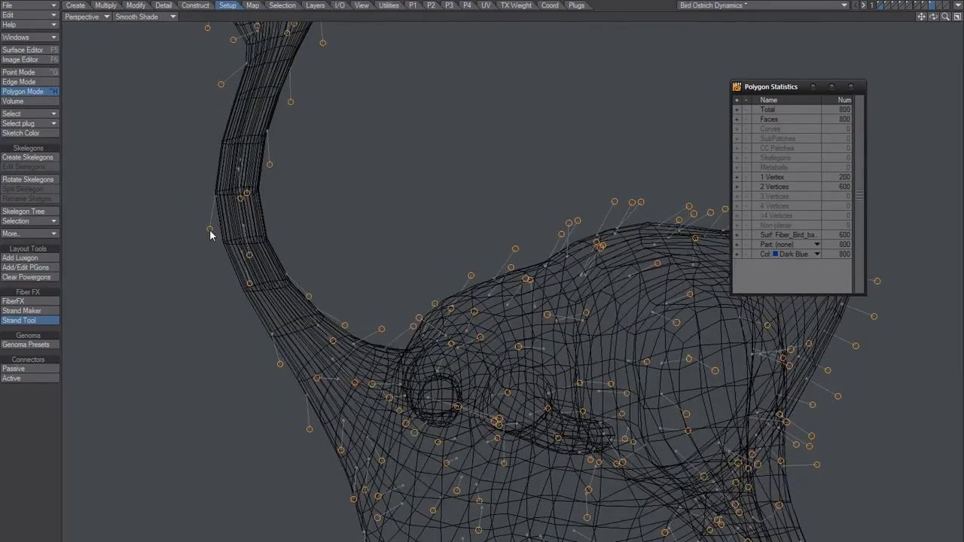
{"action": "left_click_drag", "start_coordinate": [292, 254], "coordinate": [476, 320], "text": "alt"}
{"action": "scroll", "coordinate": [273, 318], "scroll_direction": "down", "scroll_amount": 4}
{"action": "scroll", "coordinate": [354, 316], "scroll_direction": "up", "scroll_amount": 4}
{"action": "scroll", "coordinate": [413, 387], "scroll_direction": "down", "scroll_amount": 5}
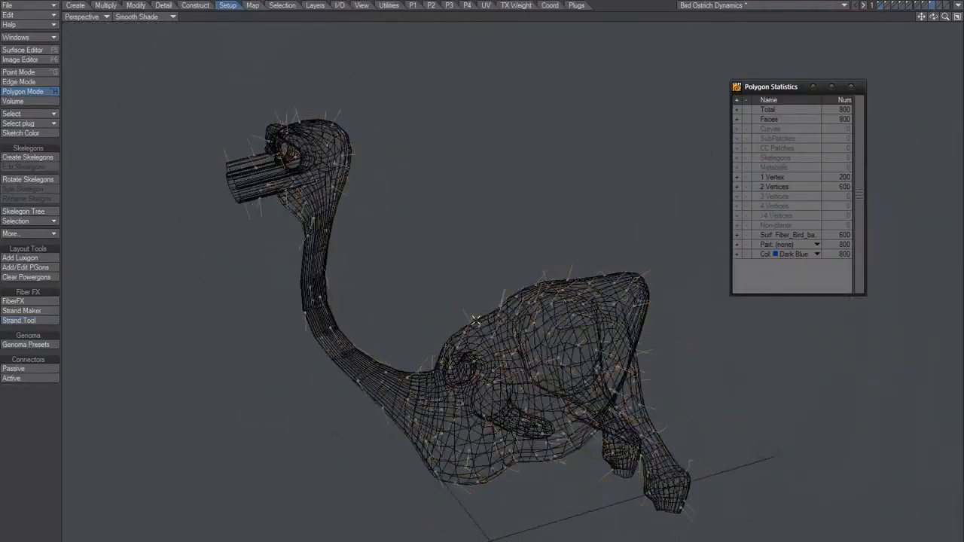
{"action": "left_click_drag", "start_coordinate": [541, 259], "coordinate": [594, 208], "text": "alt"}
Display the layer with the single-segment guides on its own
{"action": "left_click", "coordinate": [926, 6]}
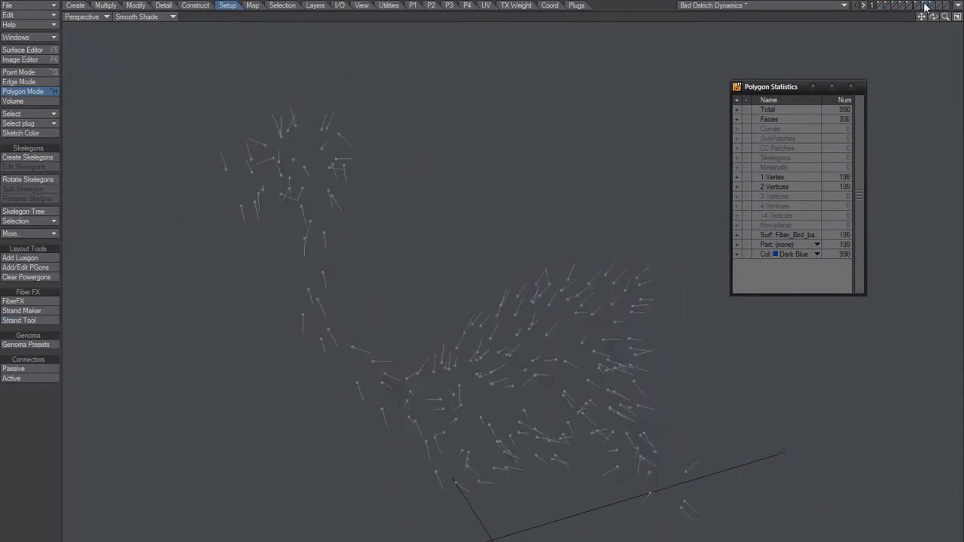
{"action": "left_click_drag", "start_coordinate": [371, 336], "coordinate": [418, 324], "text": "ctrl+alt"}
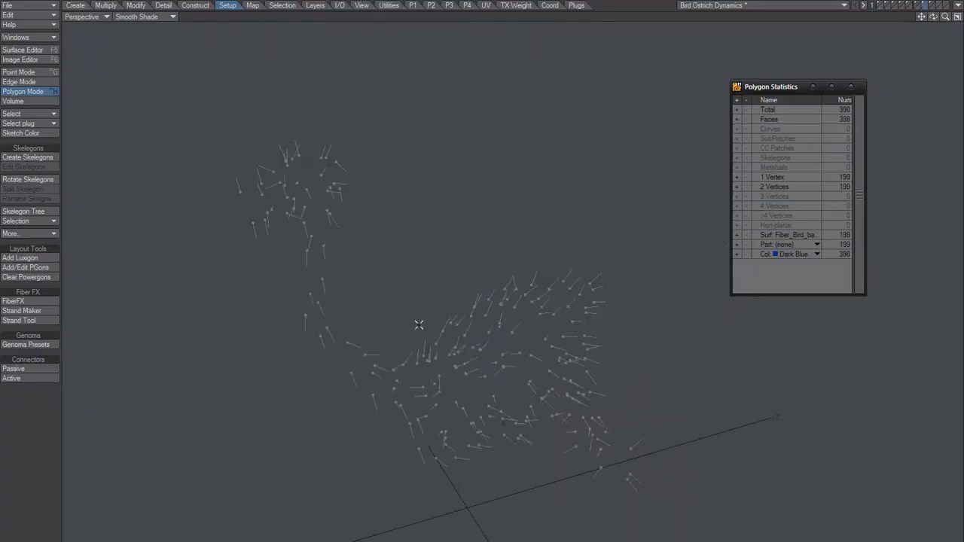
{"action": "left_click_drag", "start_coordinate": [469, 371], "coordinate": [481, 354], "text": "ctrl+alt"}
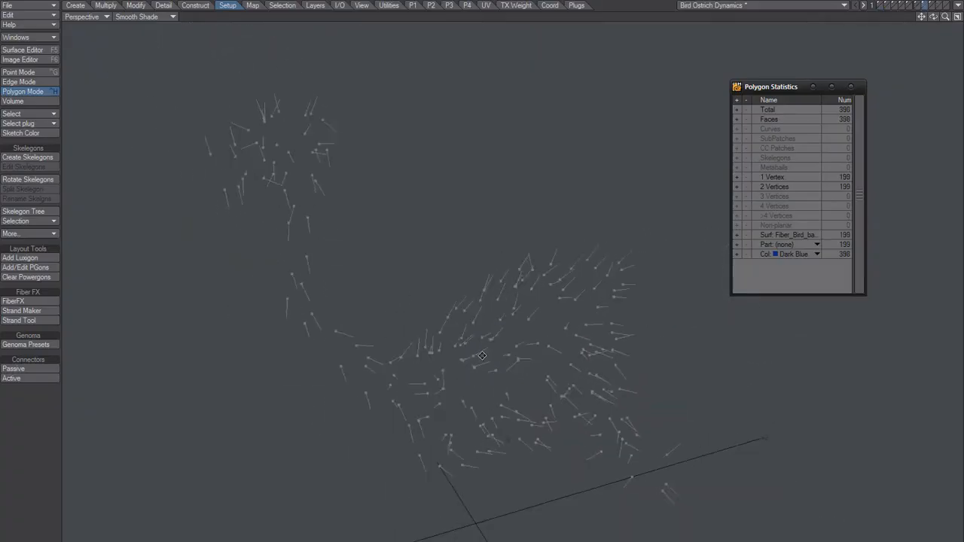
Display the ostrich body layer and start generating fibers on it with a fiber quantity of 1000
{"action": "left_click", "coordinate": [879, 8]}
{"action": "left_click_drag", "start_coordinate": [423, 277], "coordinate": [390, 280], "text": "alt"}
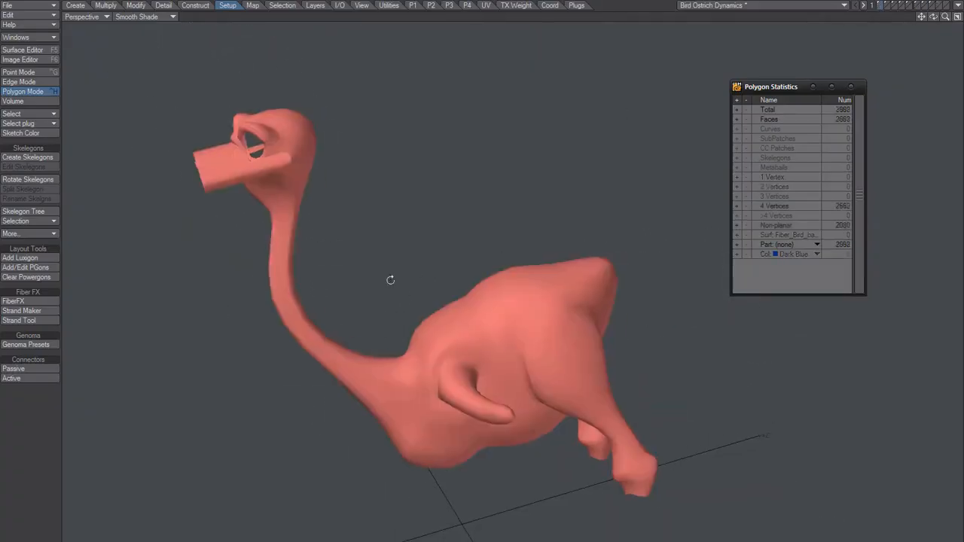
{"action": "left_click", "coordinate": [39, 302]}
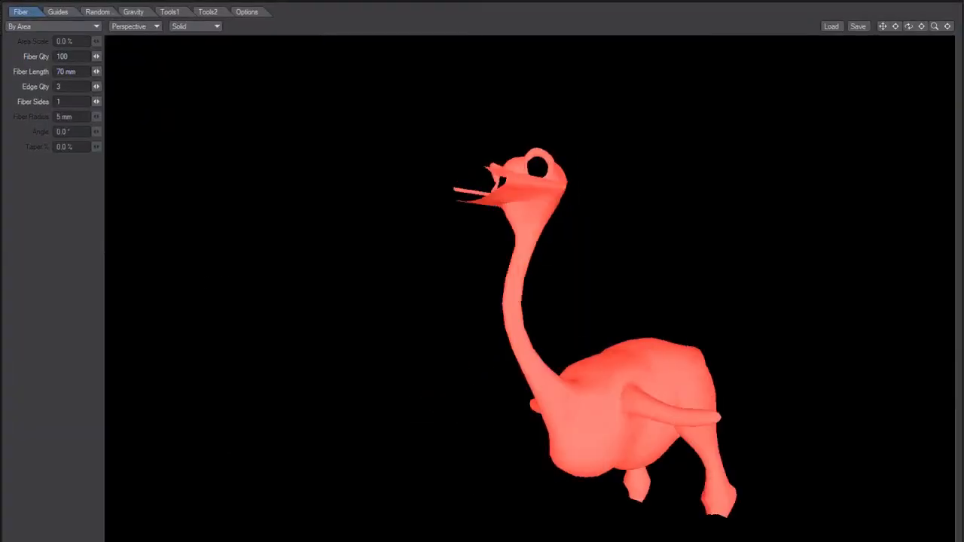
{"action": "type", "text": "0"}
{"action": "key", "text": "Tab"}
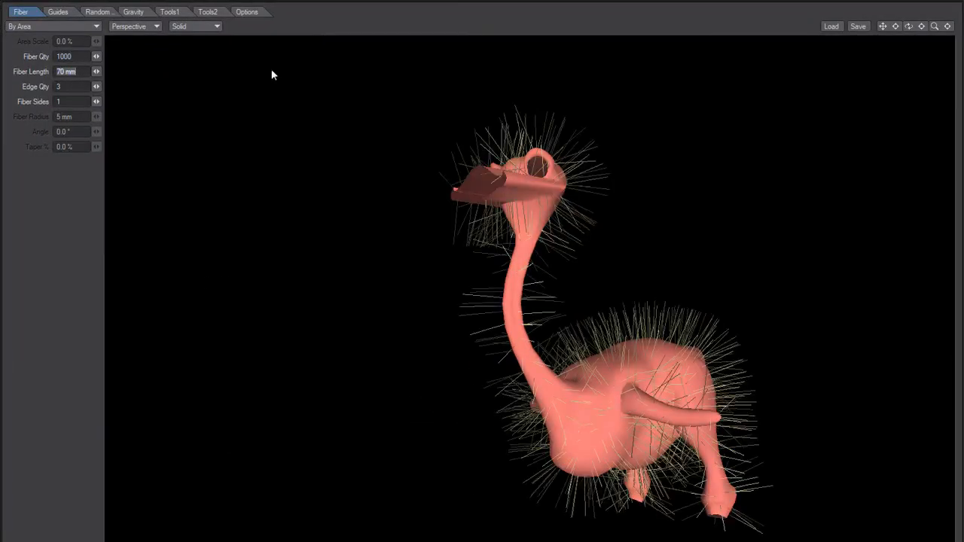
Bring the combed guides into the fiber setup so that they direct the fibers over the body
{"action": "left_click", "coordinate": [58, 11]}
{"action": "left_click", "coordinate": [30, 57]}
{"action": "left_click", "coordinate": [50, 102]}
{"action": "left_click_drag", "start_coordinate": [592, 344], "coordinate": [455, 339], "text": "alt"}
Set both the edge quantity and the fiber sides to 2 to shape the fibers as flat feathers
{"action": "left_click", "coordinate": [21, 11]}
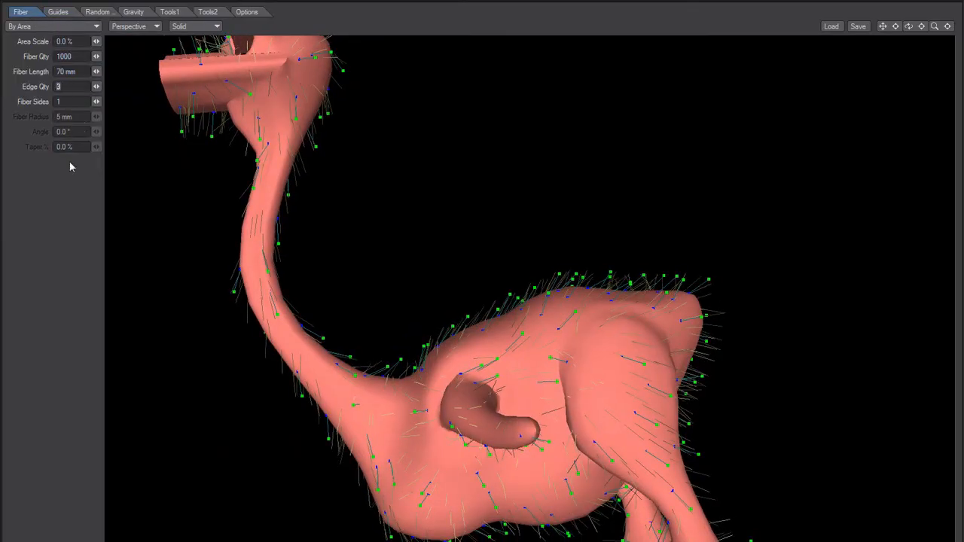
{"action": "left_click_drag", "start_coordinate": [433, 378], "coordinate": [475, 288], "text": "alt"}
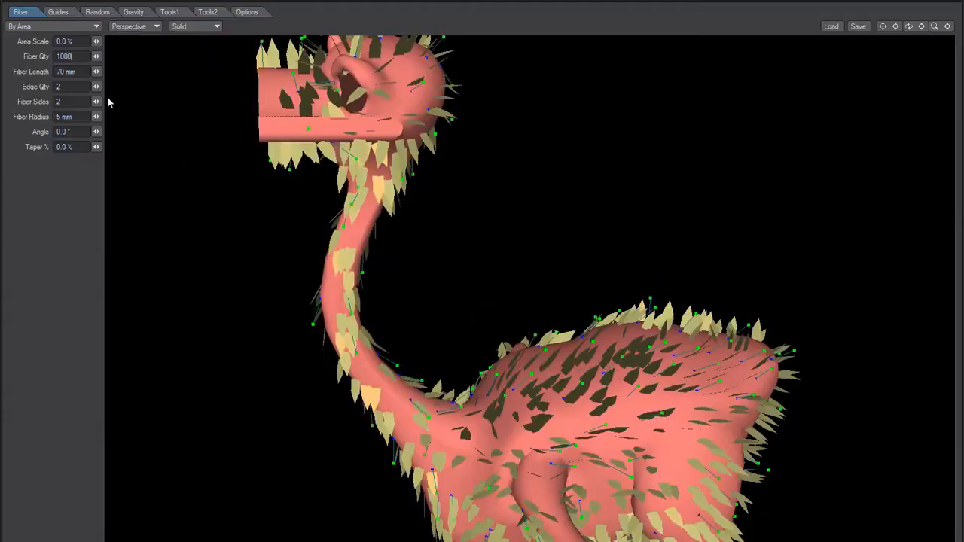
{"action": "key", "text": "Delete"}
{"action": "type", "text": "2"}
{"action": "key", "text": "Tab"}
Set the fiber quantity to 4000 and generate the strand geometry
{"action": "left_click_drag", "start_coordinate": [60, 58], "coordinate": [40, 75]}
{"action": "type", "text": "4"}
{"action": "key", "text": "Tab"}
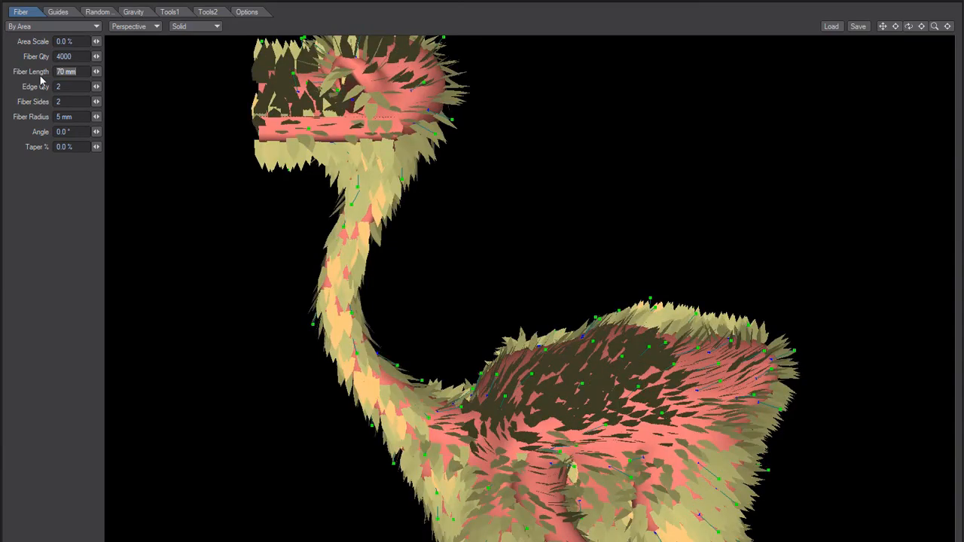
{"action": "left_click_drag", "start_coordinate": [444, 325], "coordinate": [401, 364], "text": "alt"}
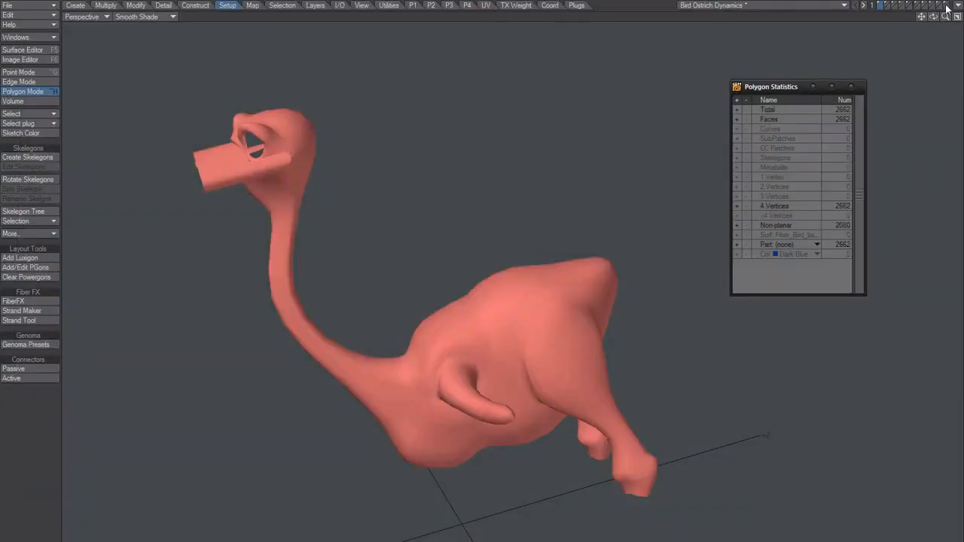
Display the layer with the generated feather strands on its own
{"action": "left_click", "coordinate": [946, 5]}
{"action": "scroll", "coordinate": [402, 333], "scroll_direction": "up", "scroll_amount": 3}
{"action": "scroll", "coordinate": [446, 302], "scroll_direction": "up", "scroll_amount": 2}
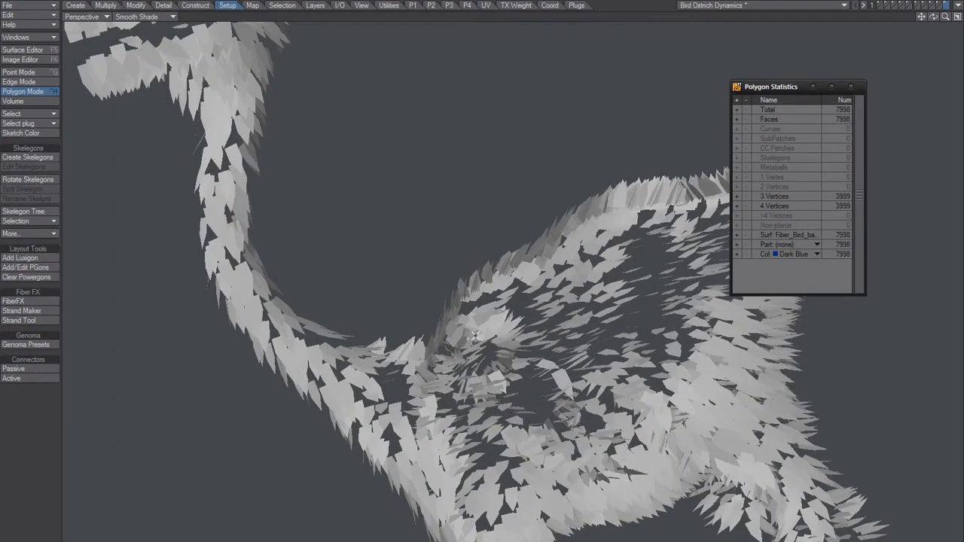
Try a different existing surface on all the feather strands
{"action": "key", "text": "q"}
{"action": "left_click", "coordinate": [380, 140]}
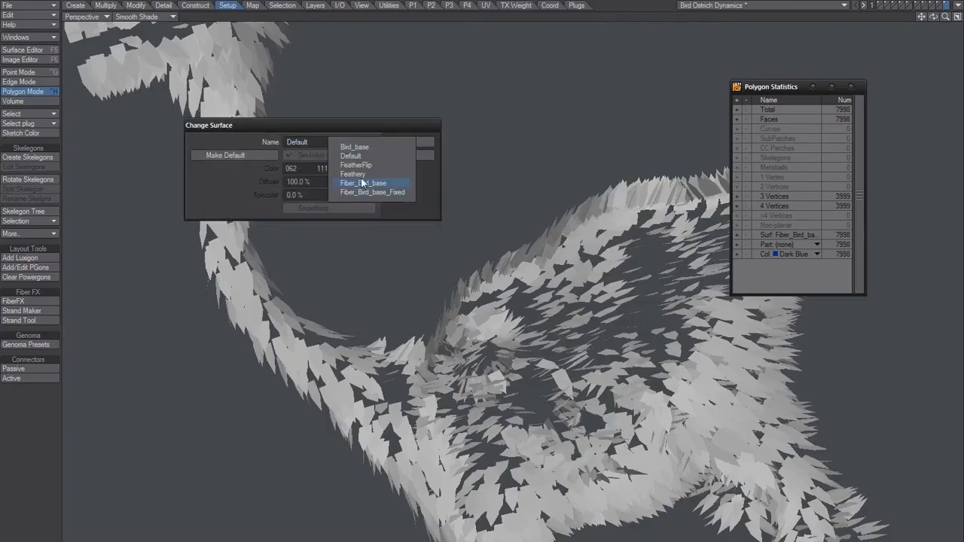
{"action": "left_click", "coordinate": [362, 183]}
{"action": "left_click", "coordinate": [414, 141]}
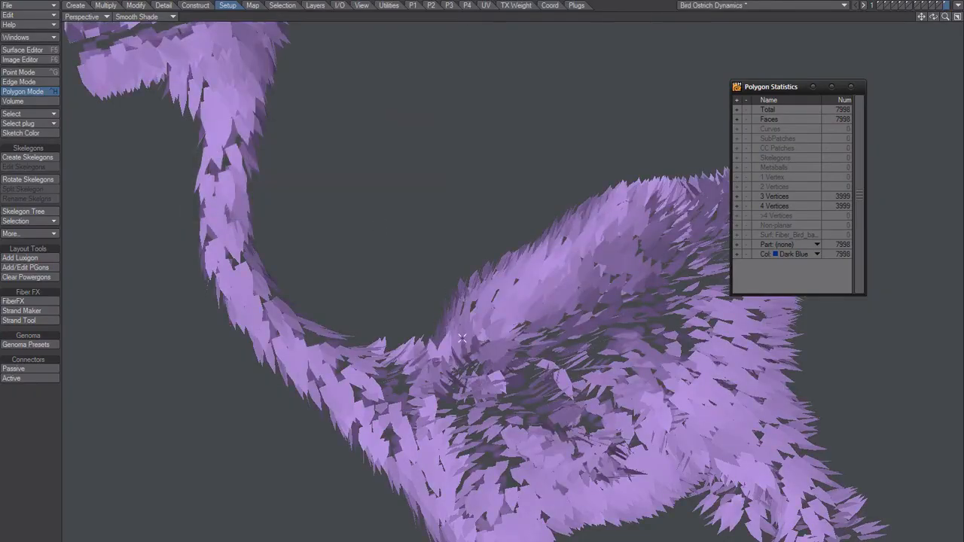
{"action": "left_click_drag", "start_coordinate": [512, 362], "coordinate": [473, 323], "text": "alt"}
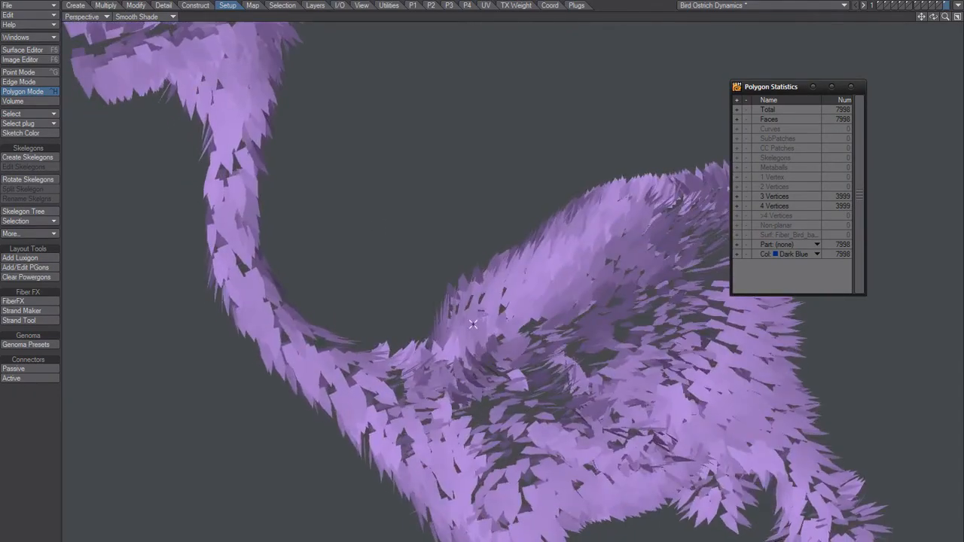
Try the Bird_base surface on all the feather strands
{"action": "key", "text": "q"}
{"action": "left_click", "coordinate": [372, 142]}
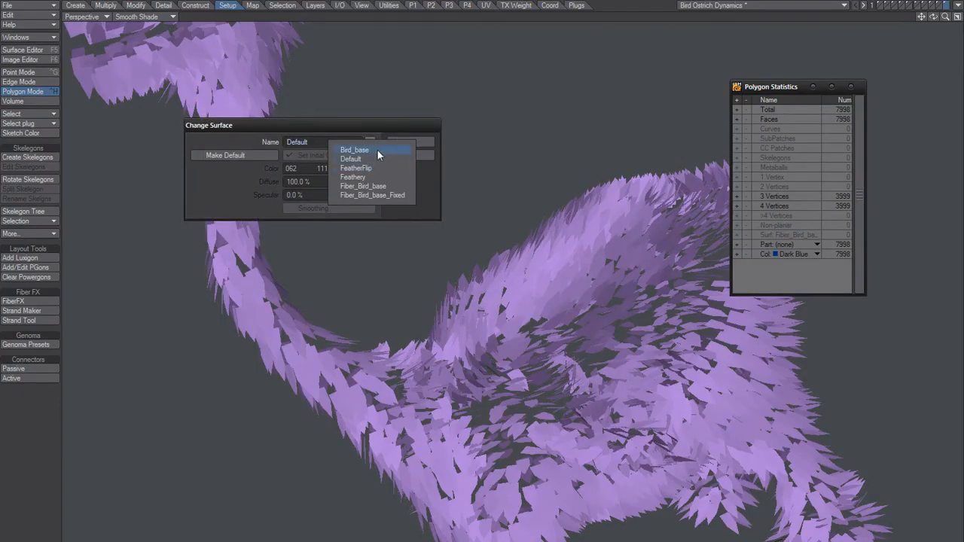
{"action": "left_click", "coordinate": [376, 149]}
{"action": "left_click", "coordinate": [405, 143]}
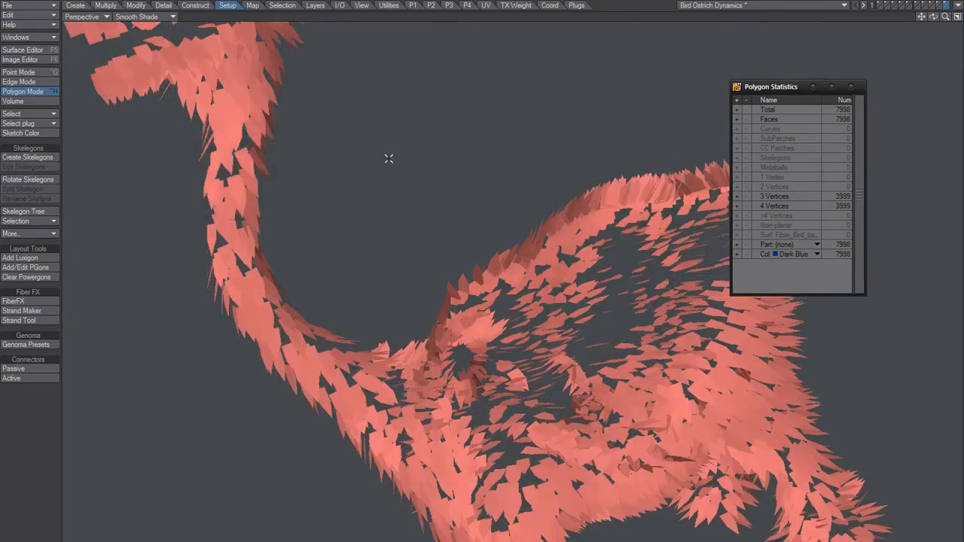
Compare the settings of the Bird_base, Default, Fiber_Bird_base and Fiber_Bird_base_Fixed surfaces in the Surface Editor
{"action": "key", "text": "F5"}
{"action": "left_click", "coordinate": [300, 125]}
{"action": "left_click", "coordinate": [285, 155]}
{"action": "left_click", "coordinate": [284, 163]}
{"action": "left_click", "coordinate": [287, 116]}
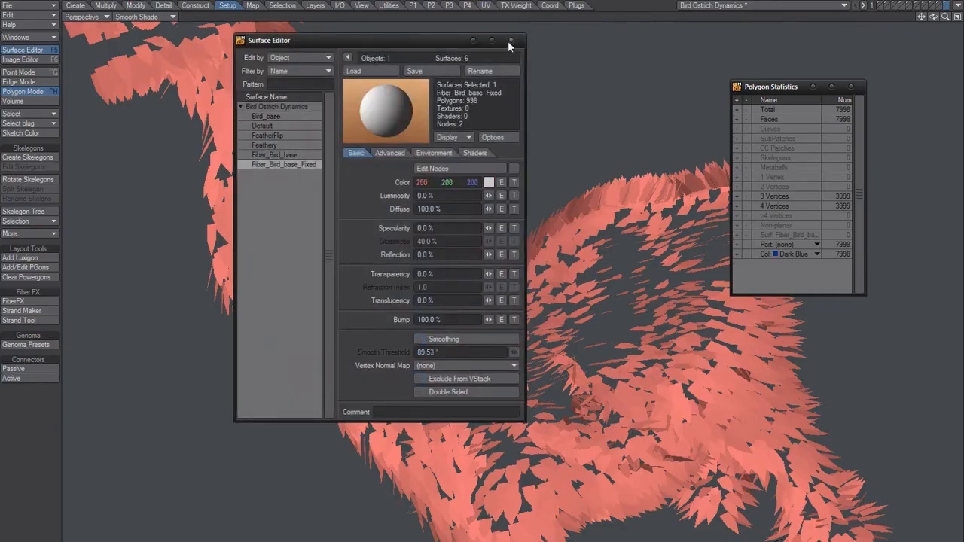
{"action": "left_click", "coordinate": [510, 41]}
Assign a new surface named NewOne to all the feather strands
{"action": "type", "text": "q"}
{"action": "type", "text": "NewO"}
{"action": "type", "text": "ne"}
{"action": "left_click", "coordinate": [353, 182]}
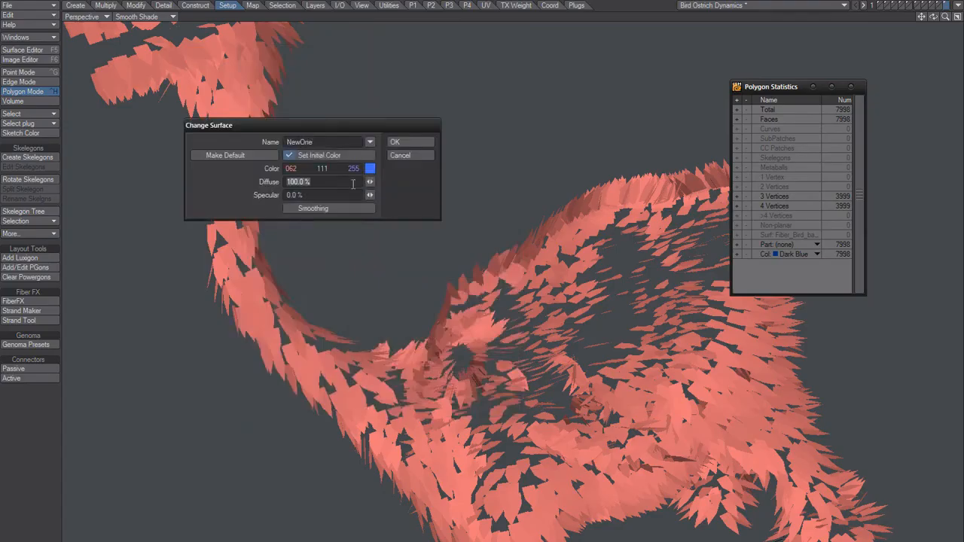
{"action": "left_click", "coordinate": [399, 140]}
{"action": "left_click_drag", "start_coordinate": [460, 356], "coordinate": [332, 441], "text": "ctrl+alt"}
{"action": "scroll", "coordinate": [448, 389], "scroll_direction": "up", "scroll_amount": 5}
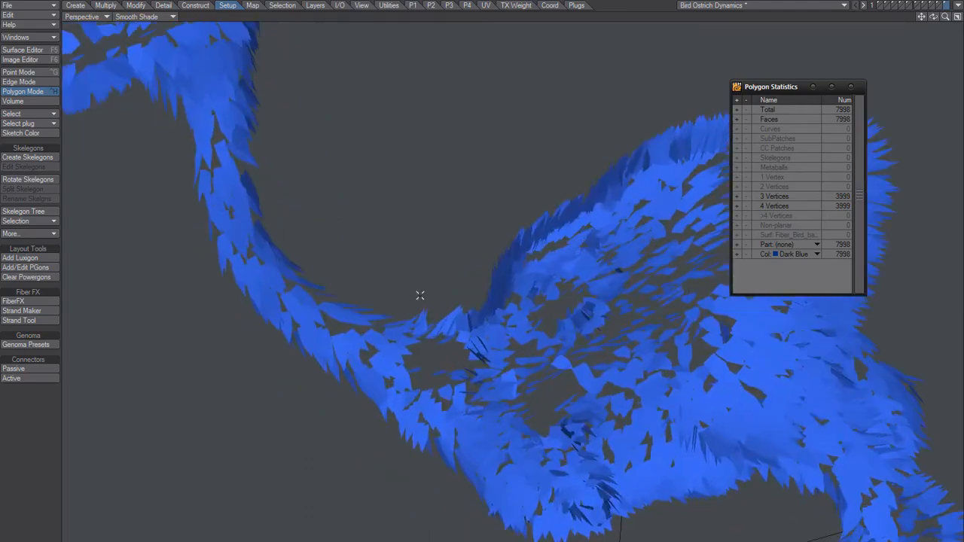
Make the NewOne surface double sided in the Surface Editor
{"action": "key", "text": "F5"}
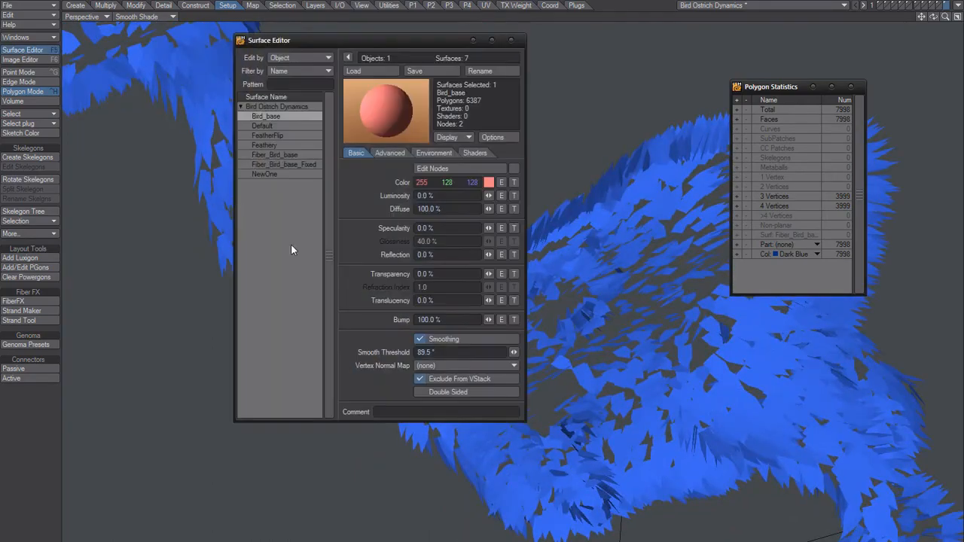
{"action": "left_click", "coordinate": [271, 174]}
{"action": "left_click", "coordinate": [445, 392]}
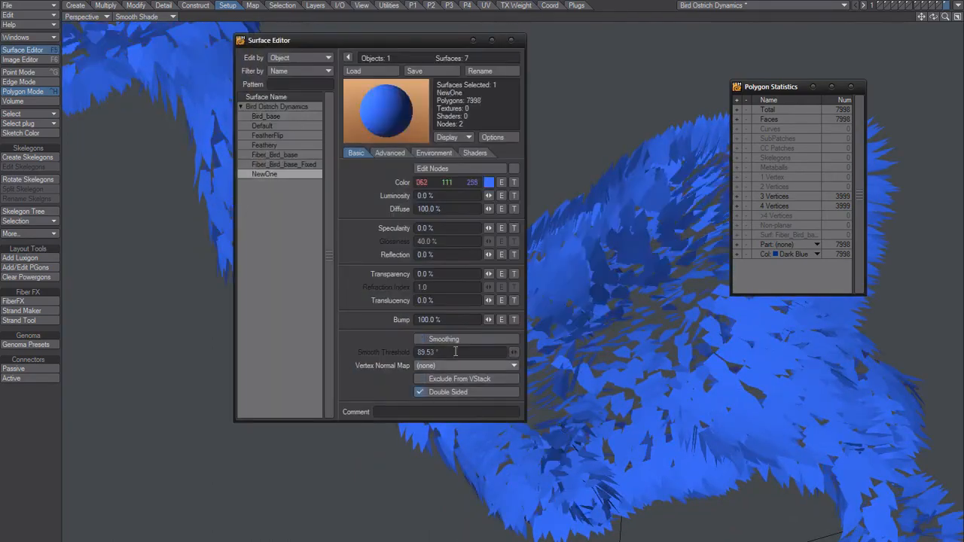
Close the Surface Editor and display the feathers in Wireframe Shade
{"action": "left_click", "coordinate": [511, 40]}
{"action": "scroll", "coordinate": [449, 293], "scroll_direction": "down", "scroll_amount": 3}
{"action": "left_click_drag", "start_coordinate": [450, 293], "coordinate": [473, 316], "text": "alt"}
{"action": "scroll", "coordinate": [475, 294], "scroll_direction": "up", "scroll_amount": 2}
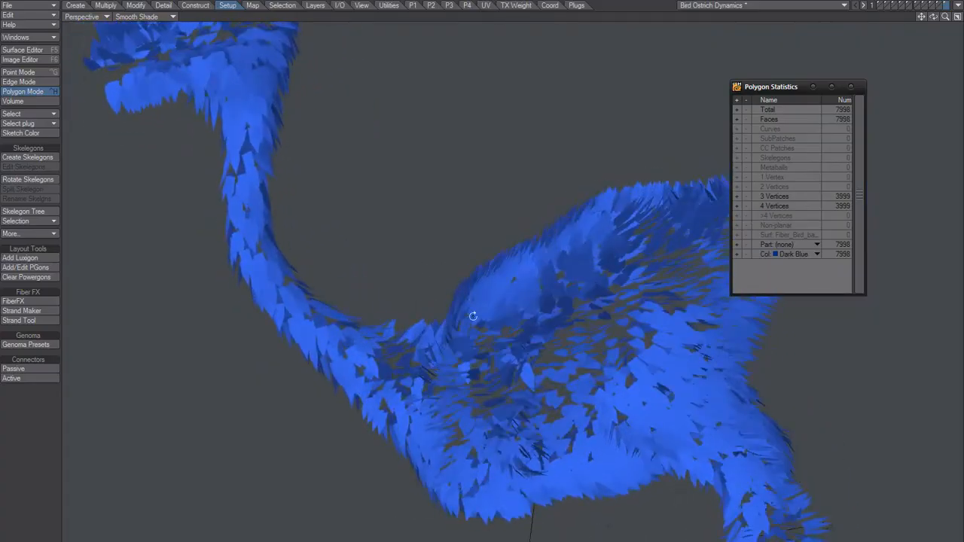
{"action": "left_click", "coordinate": [167, 17]}
{"action": "left_click", "coordinate": [161, 37]}
Examine a single feather near the front of the back by selecting its polygons and its tip points, and clear the selection
{"action": "scroll", "coordinate": [482, 286], "scroll_direction": "up", "scroll_amount": 3}
{"action": "mouse_move", "coordinate": [525, 289]}
{"action": "left_mouse_down", "text": "alt"}
{"action": "mouse_move", "coordinate": [541, 305]}
{"action": "mouse_move", "coordinate": [456, 357]}
{"action": "mouse_move", "coordinate": [551, 372]}
{"action": "mouse_move", "coordinate": [492, 301]}
{"action": "mouse_move", "coordinate": [492, 277]}
{"action": "left_mouse_up", "text": "alt"}
{"action": "left_click", "coordinate": [533, 295]}
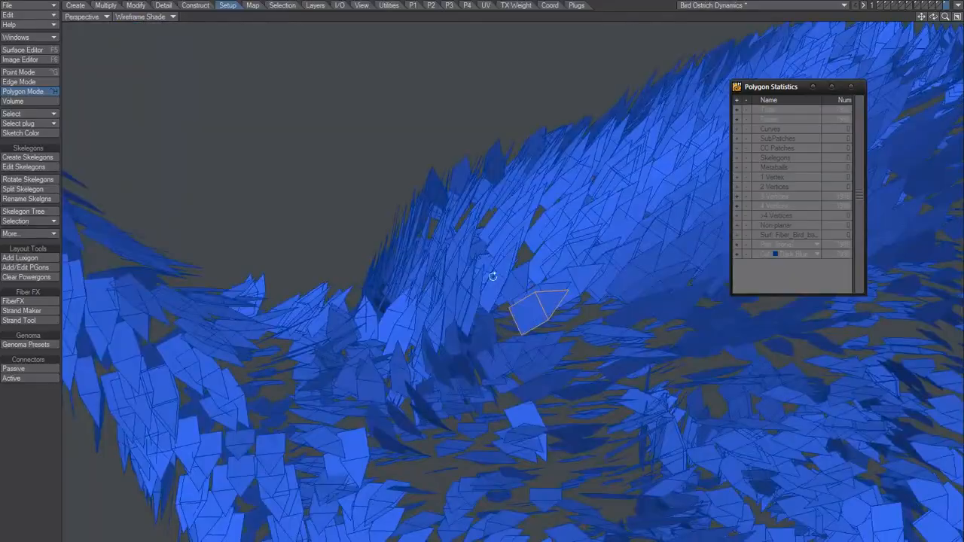
{"action": "key", "text": "ctrl+g"}
{"action": "left_click", "coordinate": [569, 288]}
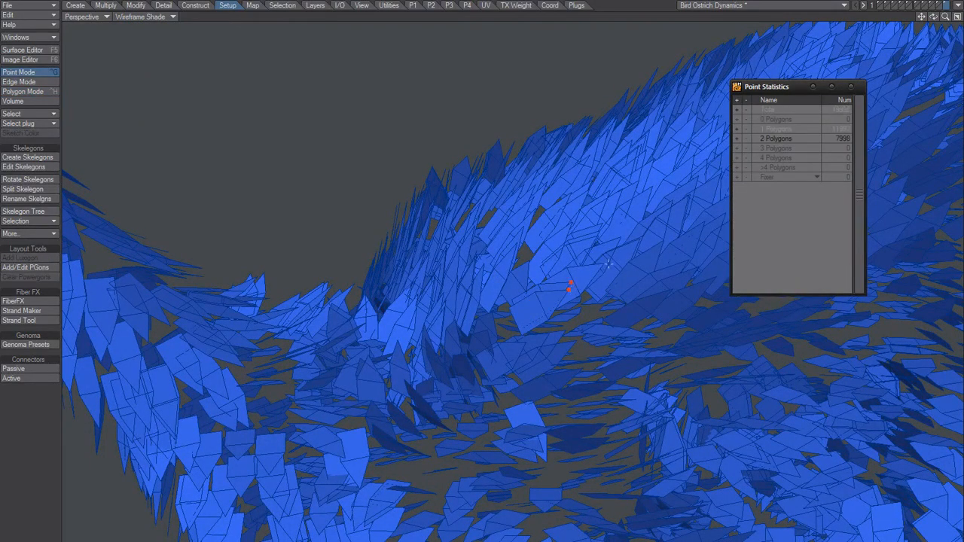
{"action": "left_click_drag", "start_coordinate": [577, 292], "coordinate": [436, 332], "text": "alt"}
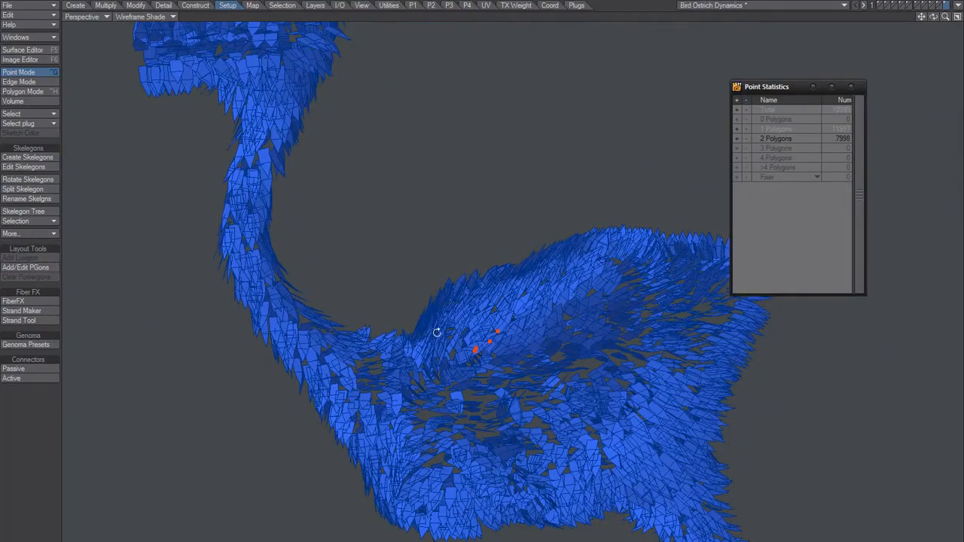
{"action": "left_click_drag", "start_coordinate": [483, 354], "coordinate": [365, 299], "text": "ctrl+alt"}
{"action": "left_click", "coordinate": [366, 254]}
{"action": "left_click_drag", "start_coordinate": [366, 254], "coordinate": [436, 315], "text": "alt"}
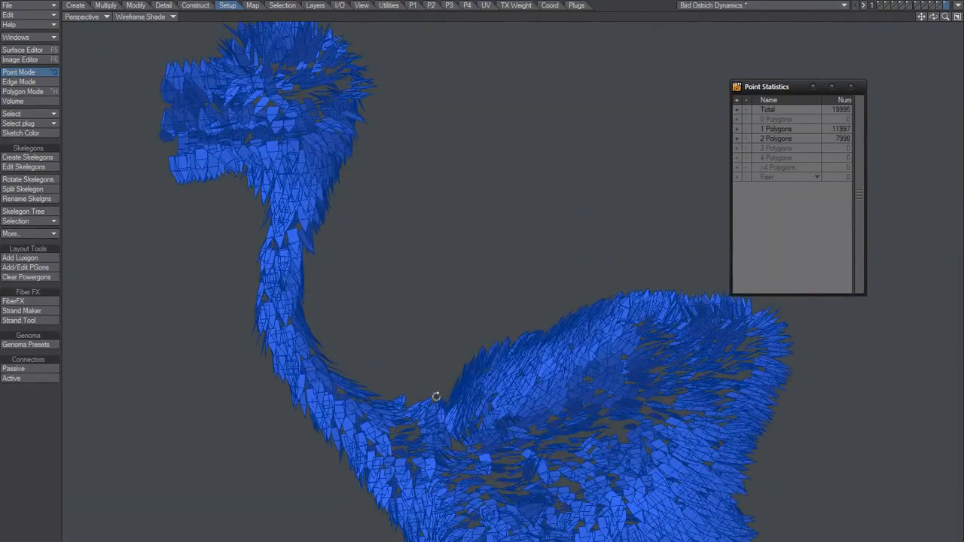
{"action": "mouse_move", "coordinate": [426, 390]}
{"action": "left_mouse_down", "text": "alt"}
{"action": "mouse_move", "coordinate": [437, 391]}
{"action": "mouse_move", "coordinate": [429, 395]}
{"action": "left_mouse_up", "text": "alt"}
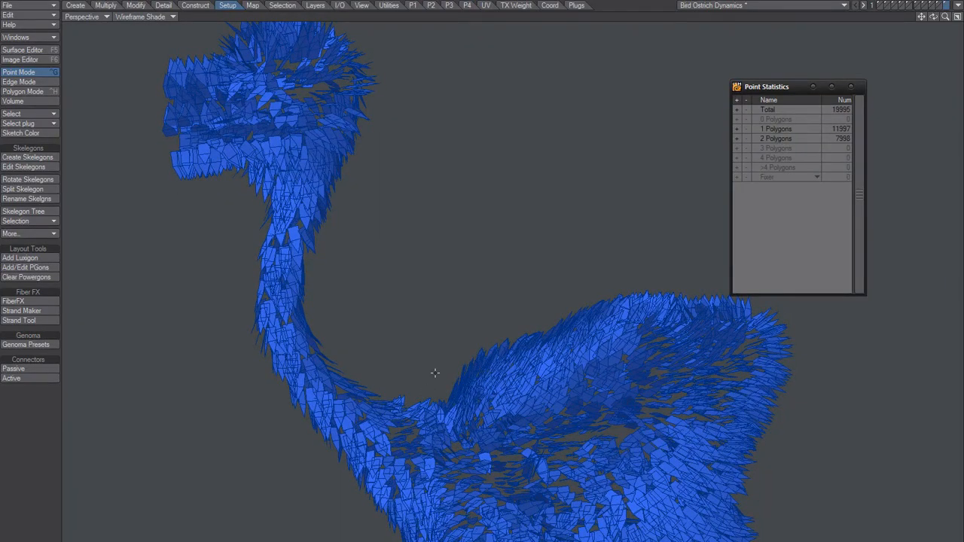
{"action": "left_click_drag", "start_coordinate": [418, 334], "coordinate": [419, 368], "text": "alt"}
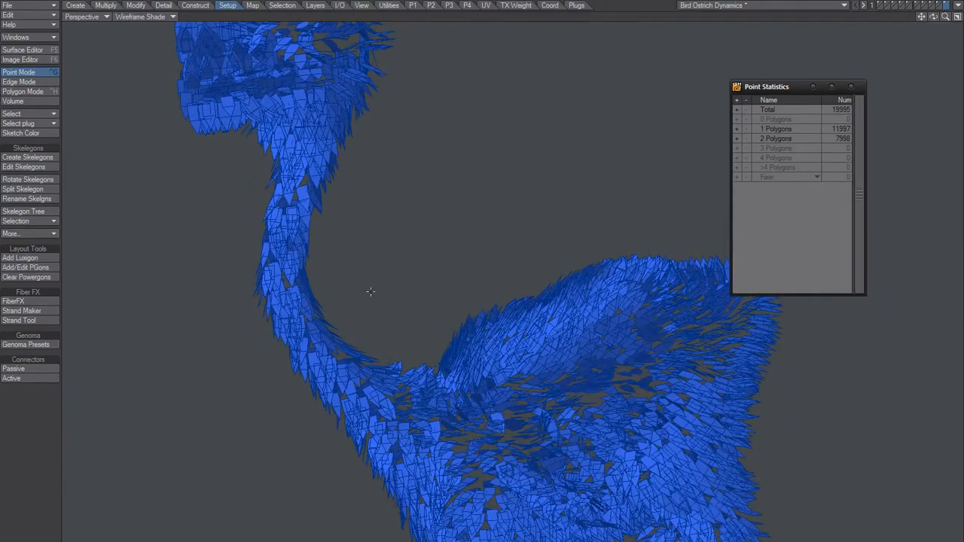
{"action": "left_click_drag", "start_coordinate": [301, 286], "coordinate": [395, 366], "text": "ctrl+alt"}
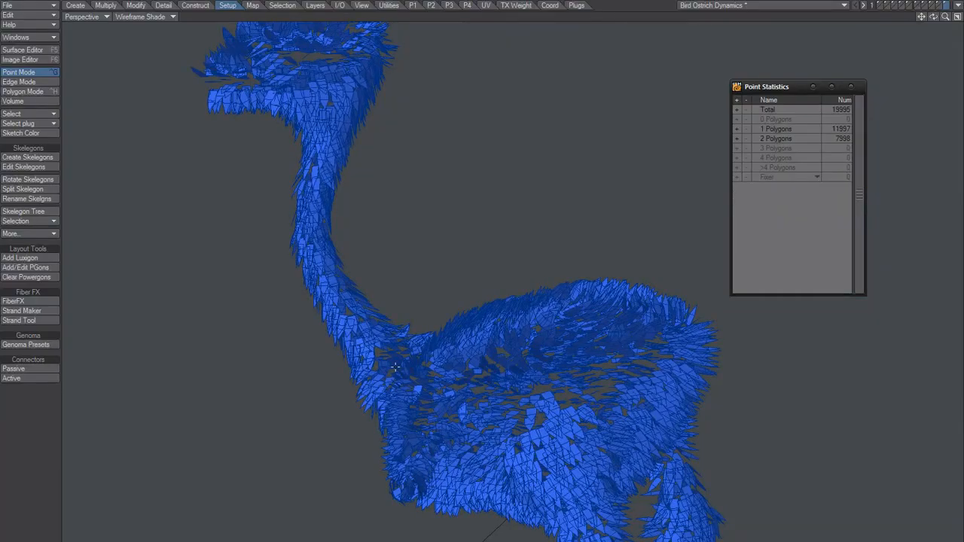
Look through the guide and feather layers and bring the ostrich body mesh layer to the foreground
{"action": "left_click", "coordinate": [939, 5]}
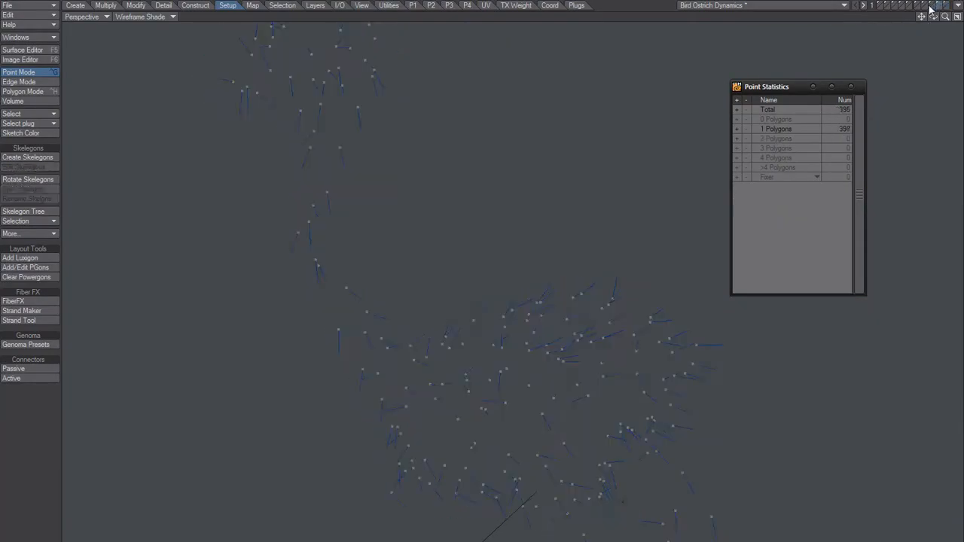
{"action": "left_click", "coordinate": [934, 6]}
{"action": "left_click", "coordinate": [927, 3]}
{"action": "left_click", "coordinate": [930, 3]}
{"action": "left_click", "coordinate": [929, 5]}
{"action": "left_click", "coordinate": [924, 4]}
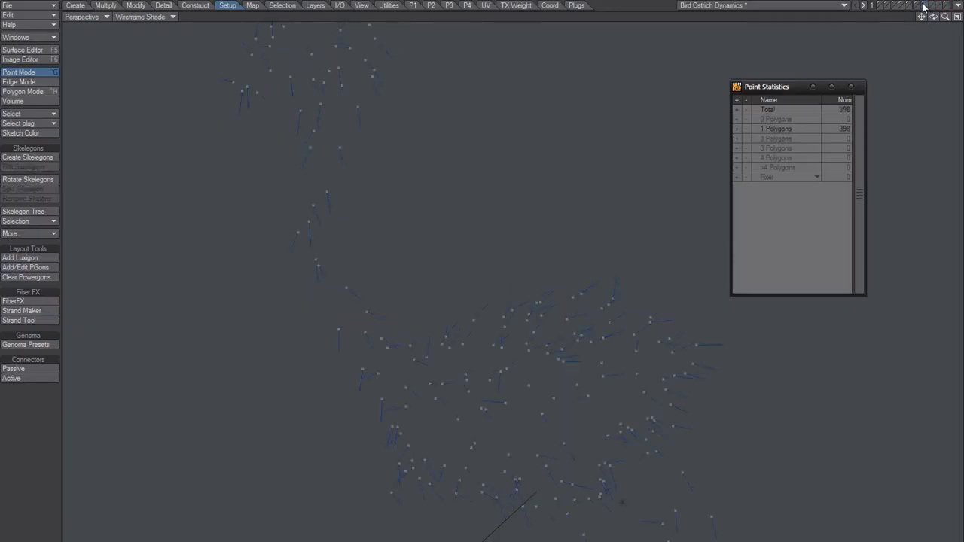
{"action": "left_click", "coordinate": [877, 5]}
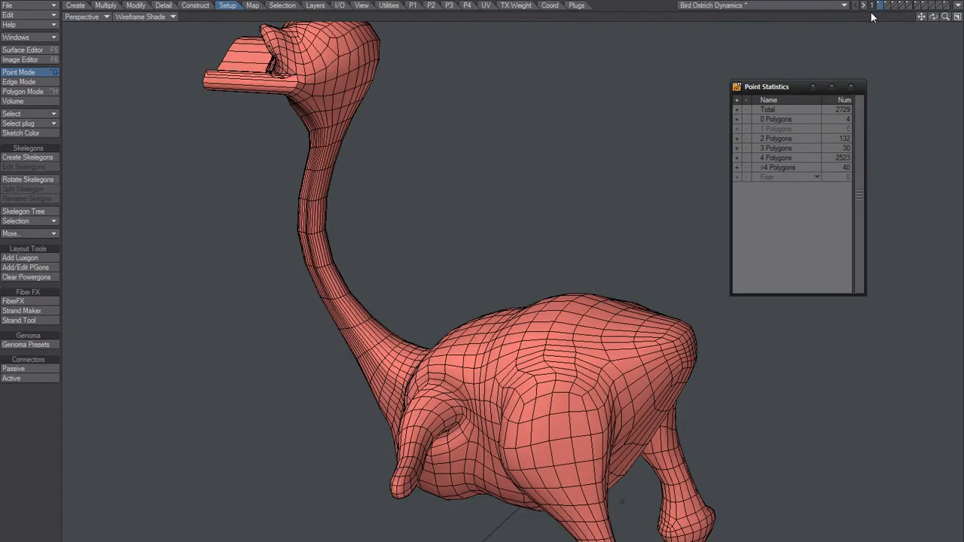
Open FiberFX on the ostrich mesh and set the fiber quantity to 200 and the fiber length to 30 mm
{"action": "left_click", "coordinate": [23, 300]}
{"action": "left_click_drag", "start_coordinate": [499, 385], "coordinate": [400, 383]}
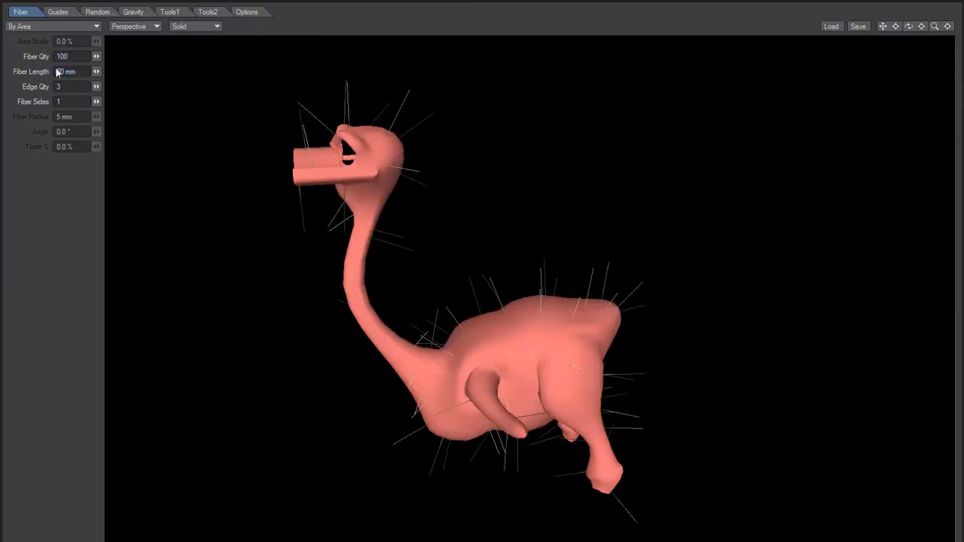
{"action": "type", "text": "200"}
{"action": "key", "text": "Tab"}
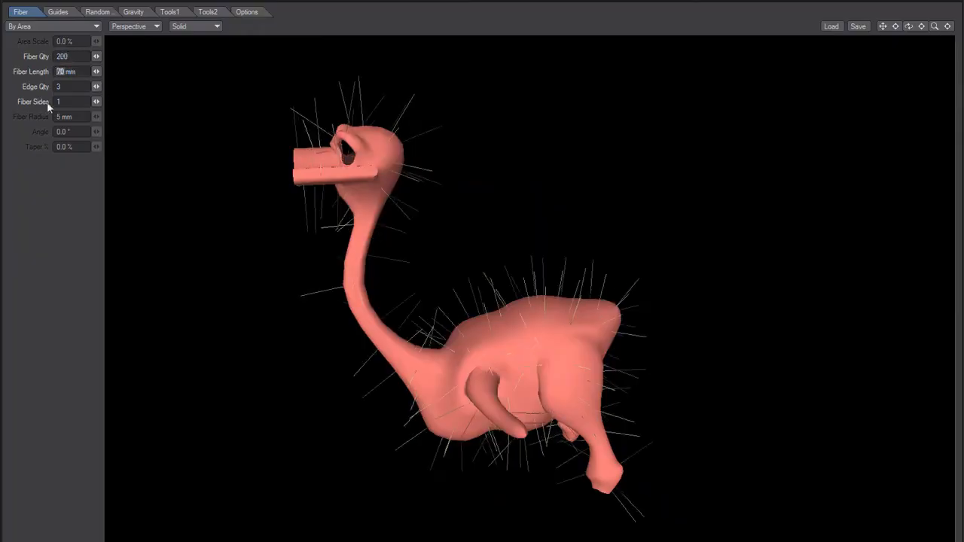
{"action": "type", "text": "30"}
{"action": "key", "text": "Tab"}
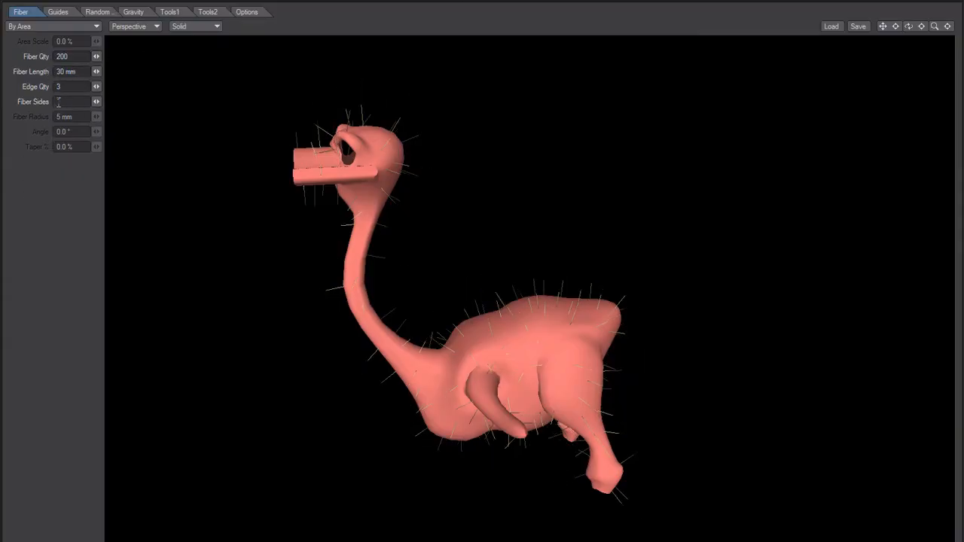
Shift the UV Bias to its lower end so the fibers lie back along the body toward the tail
{"action": "left_click", "coordinate": [161, 12]}
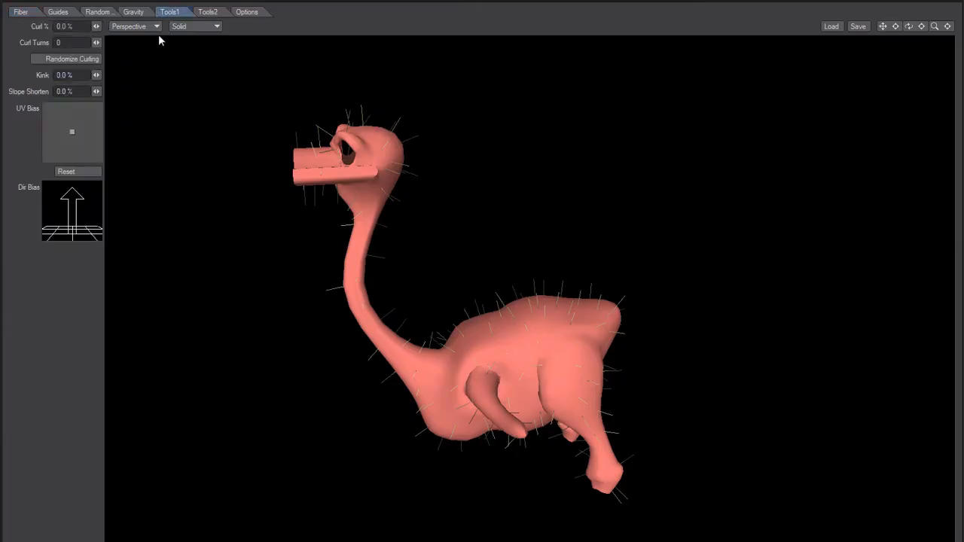
{"action": "left_click_drag", "start_coordinate": [70, 135], "coordinate": [72, 155]}
{"action": "left_click_drag", "start_coordinate": [421, 369], "coordinate": [317, 282]}
{"action": "left_click_drag", "start_coordinate": [72, 153], "coordinate": [72, 156]}
{"action": "left_click_drag", "start_coordinate": [206, 210], "coordinate": [410, 310]}
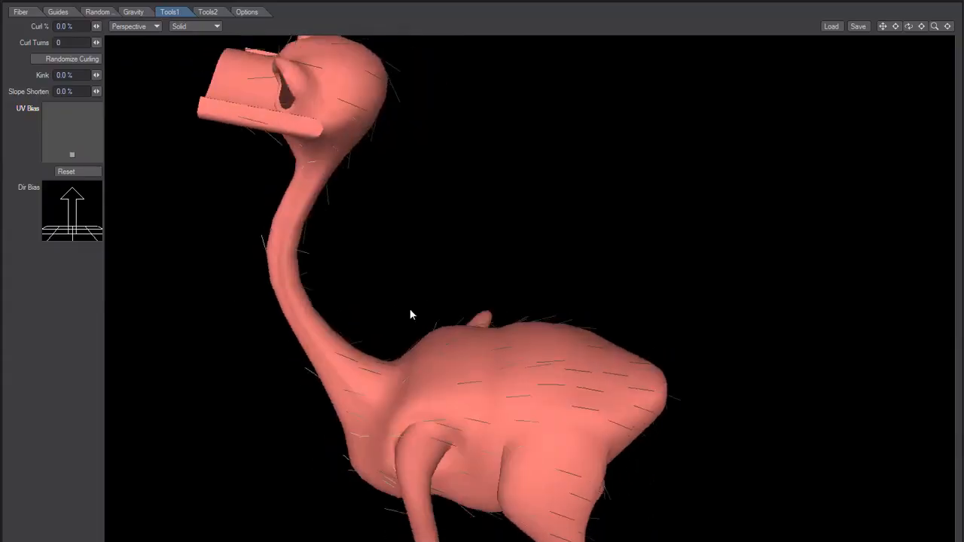
Try adding guides from the current fibers, and clear all guides
{"action": "left_click", "coordinate": [58, 12]}
{"action": "left_click", "coordinate": [35, 43]}
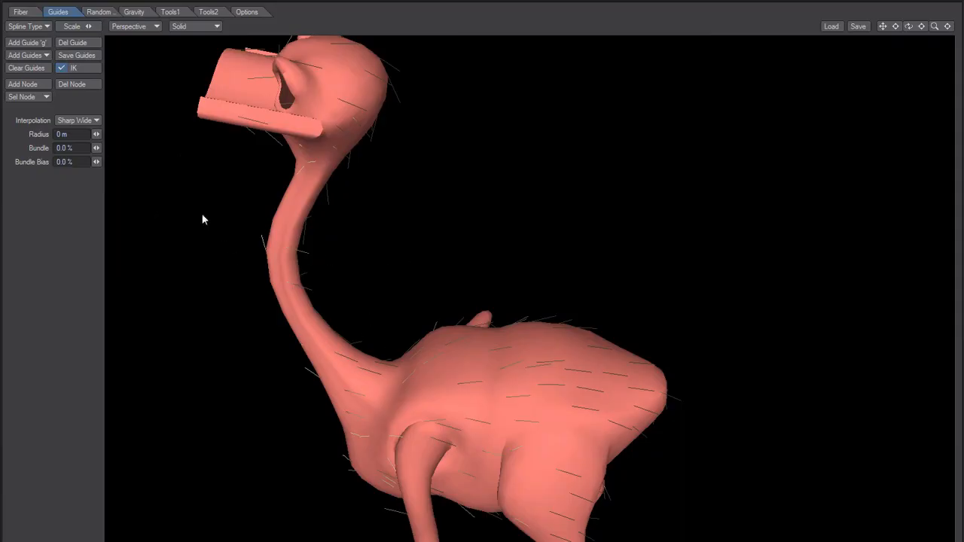
{"action": "left_click", "coordinate": [42, 55]}
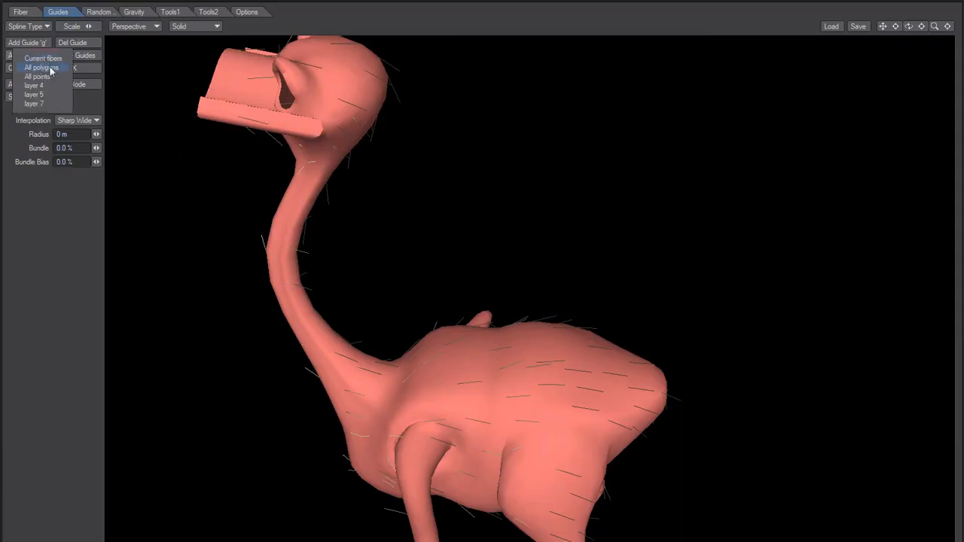
{"action": "left_click", "coordinate": [55, 60]}
{"action": "left_click_drag", "start_coordinate": [434, 379], "coordinate": [401, 384]}
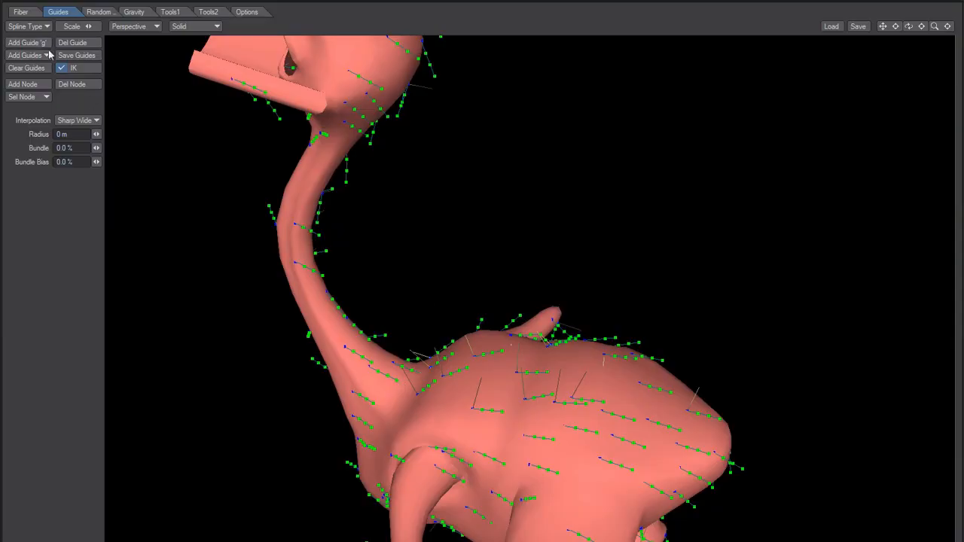
{"action": "left_click", "coordinate": [26, 67]}
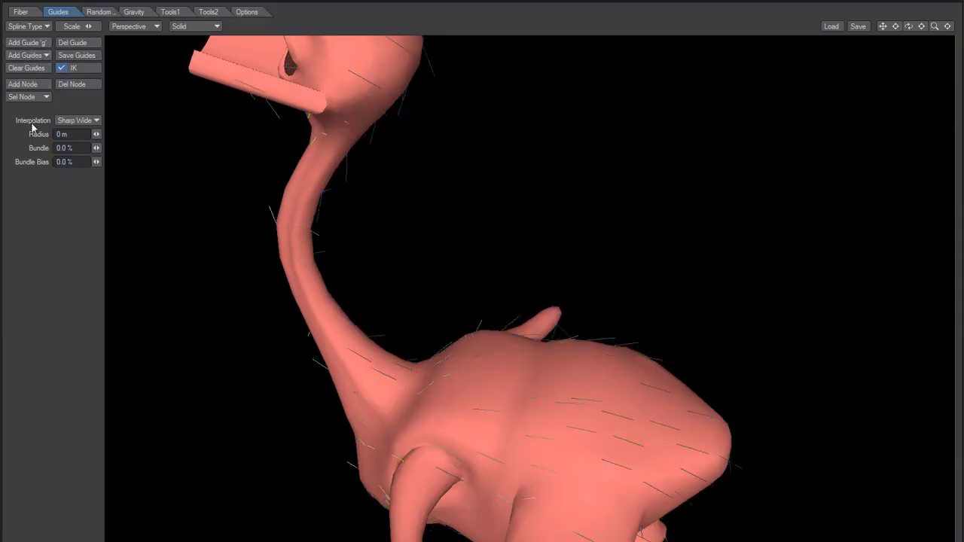
Set the edge quantity to 2 and add guides from the current fibers
{"action": "left_click", "coordinate": [24, 11]}
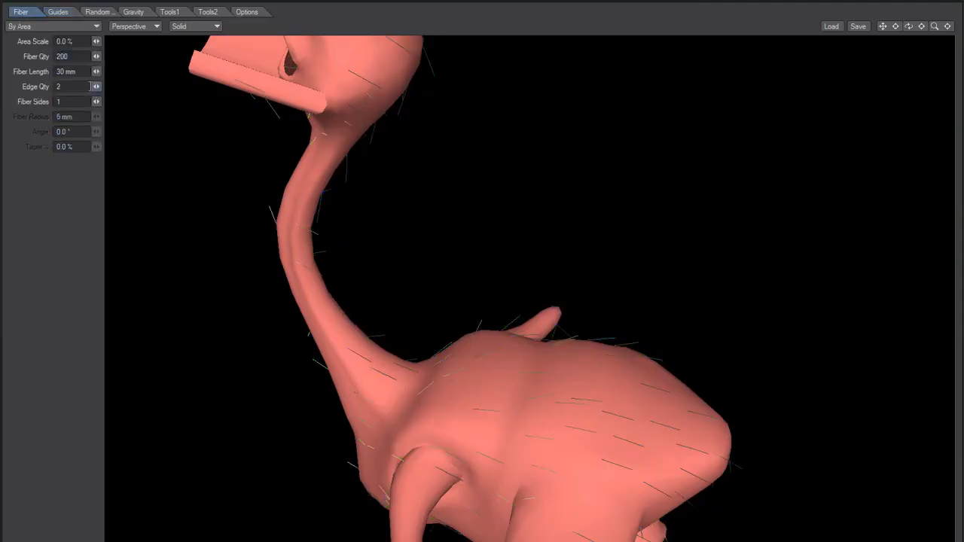
{"action": "left_click", "coordinate": [61, 12]}
{"action": "left_click", "coordinate": [30, 57]}
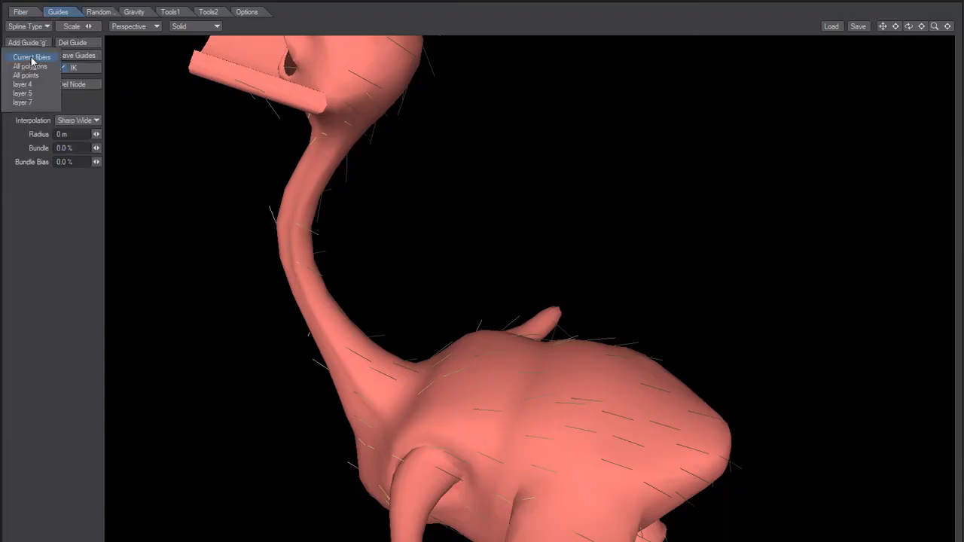
{"action": "left_click", "coordinate": [31, 58]}
{"action": "mouse_move", "coordinate": [394, 369]}
{"action": "left_mouse_down", "text": "alt"}
{"action": "mouse_move", "coordinate": [380, 487]}
{"action": "mouse_move", "coordinate": [414, 418]}
{"action": "mouse_move", "coordinate": [398, 376]}
{"action": "left_mouse_up", "text": "alt"}
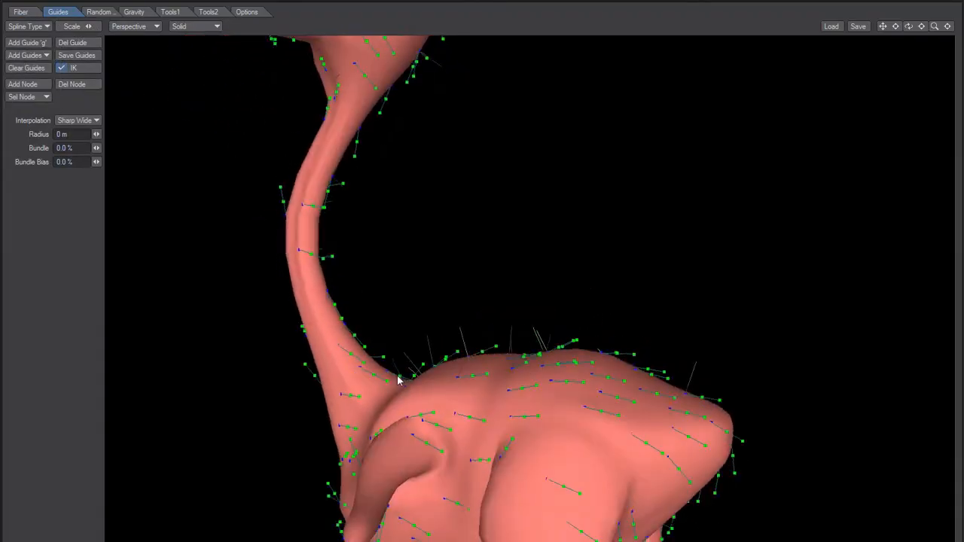
Set the fiber sides to 2 and the fiber quantity to 2000
{"action": "left_click", "coordinate": [23, 11]}
{"action": "type", "text": "2"}
{"action": "key", "text": "Return"}
{"action": "left_click_drag", "start_coordinate": [152, 232], "coordinate": [290, 225], "text": "alt"}
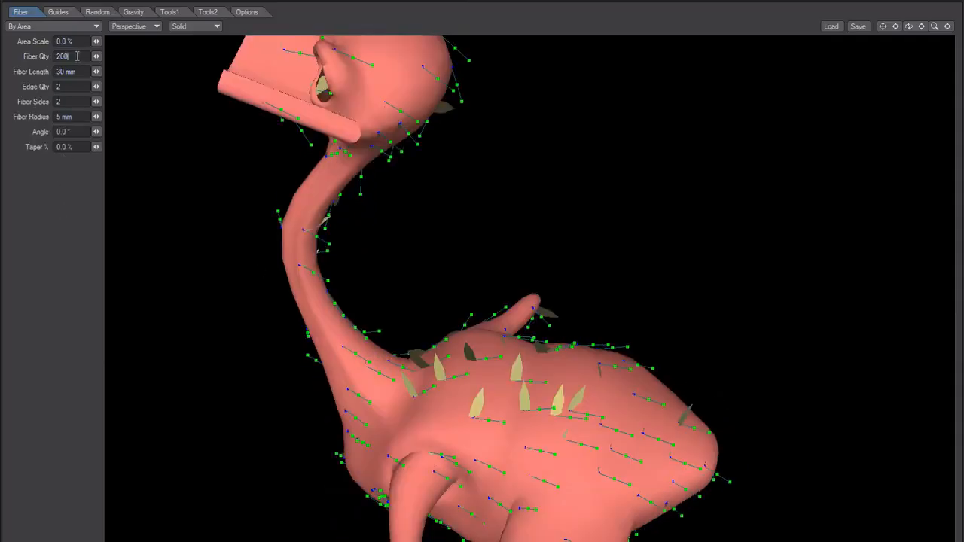
{"action": "key", "text": "Tab"}
{"action": "left_click_drag", "start_coordinate": [428, 438], "coordinate": [425, 356], "text": "alt"}
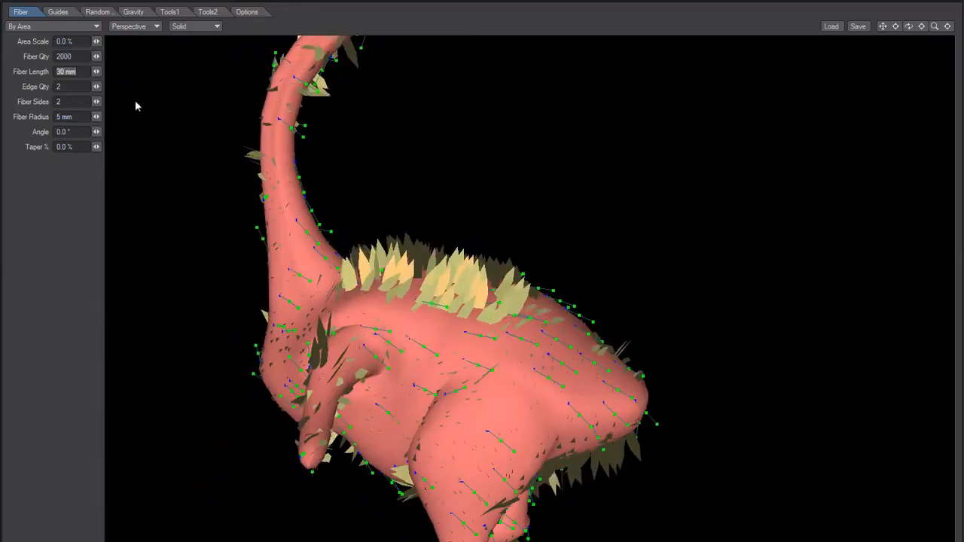
Reset the UV Bias so the feathers follow the guides
{"action": "left_click_drag", "start_coordinate": [292, 310], "coordinate": [324, 291], "text": "alt"}
{"action": "left_click", "coordinate": [170, 11]}
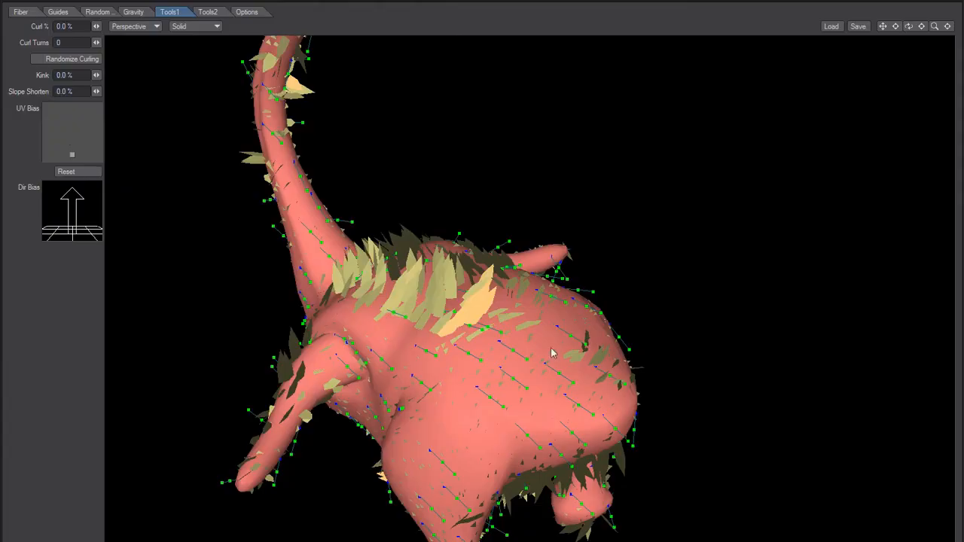
{"action": "left_click", "coordinate": [66, 174]}
{"action": "left_click_drag", "start_coordinate": [407, 408], "coordinate": [433, 419]}
{"action": "left_click_drag", "start_coordinate": [415, 467], "coordinate": [316, 324], "text": "alt"}
Rotate the feathers to a fiber angle of -74.49° so they lie flatter against the body
{"action": "left_click", "coordinate": [21, 12]}
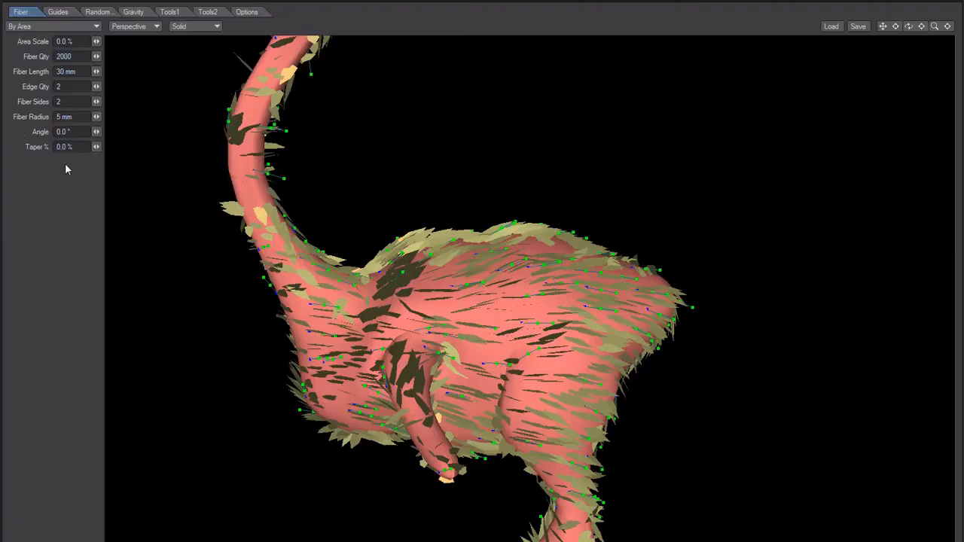
{"action": "left_click_drag", "start_coordinate": [95, 131], "coordinate": [69, 131]}
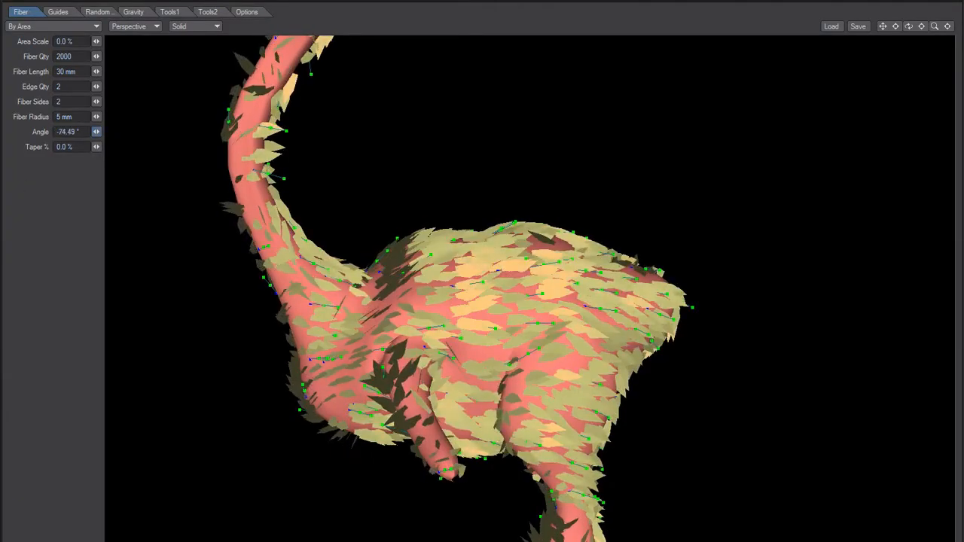
{"action": "left_click_drag", "start_coordinate": [401, 345], "coordinate": [371, 323], "text": "alt"}
{"action": "left_click_drag", "start_coordinate": [358, 405], "coordinate": [295, 278], "text": "alt"}
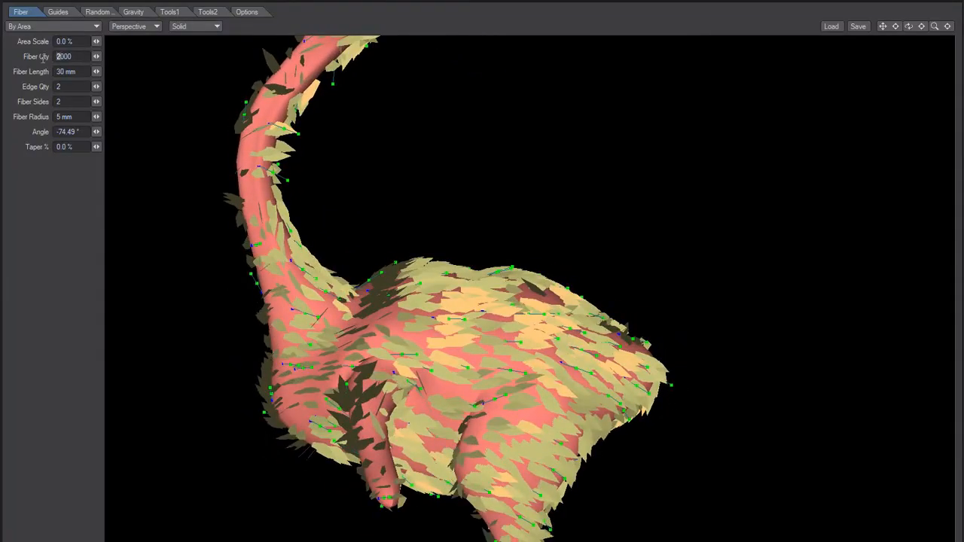
Set the fiber quantity to 4000 and finish the FiberFX session
{"action": "type", "text": "4"}
{"action": "key", "text": "Tab"}
{"action": "left_click_drag", "start_coordinate": [311, 283], "coordinate": [234, 431], "text": "alt"}
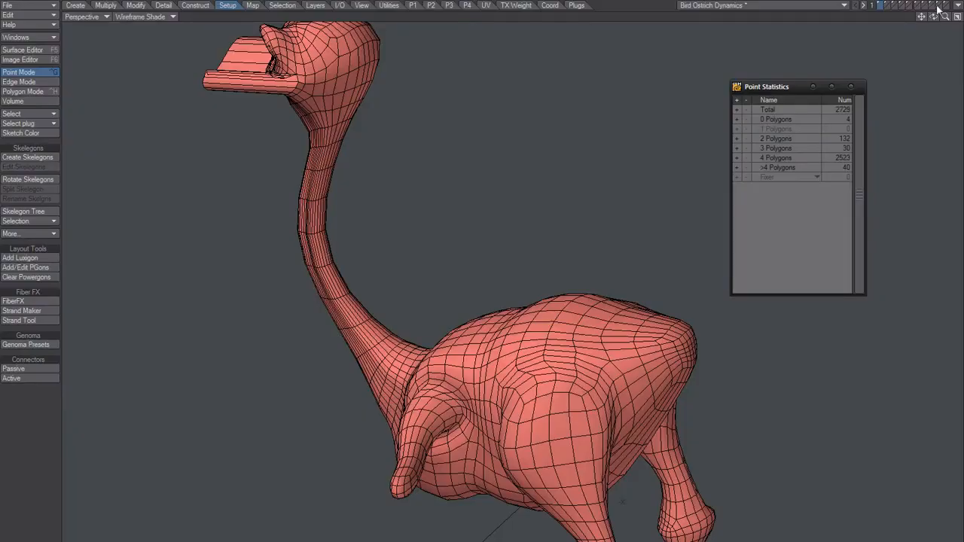
Compare the blue feather layer with the flatter grey feather layer across the neck and body
{"action": "left_click", "coordinate": [943, 5]}
{"action": "left_click_drag", "start_coordinate": [917, 17], "coordinate": [815, 155]}
{"action": "left_click", "coordinate": [949, 6]}
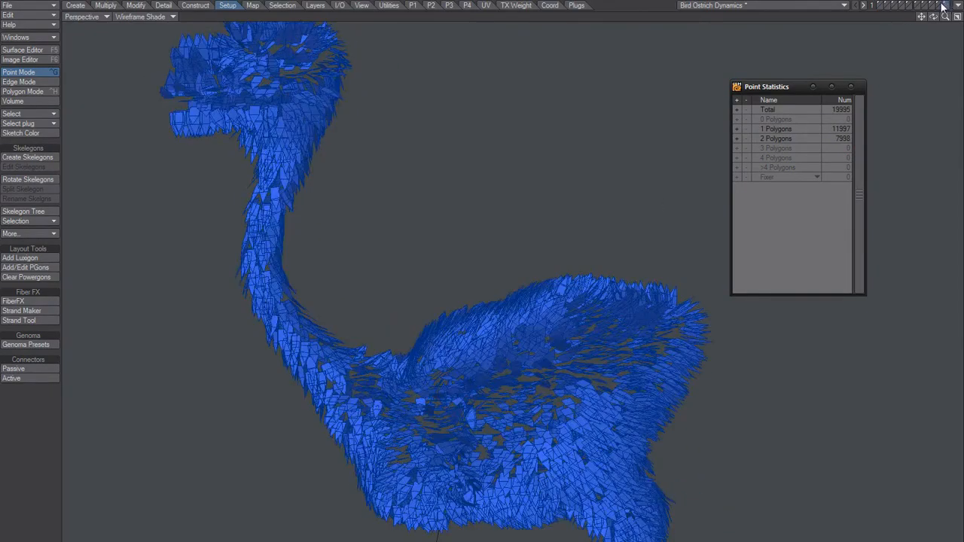
{"action": "left_click", "coordinate": [941, 5]}
{"action": "left_click_drag", "start_coordinate": [932, 17], "coordinate": [708, 184]}
{"action": "scroll", "coordinate": [553, 336], "scroll_direction": "up", "scroll_amount": 5}
{"action": "scroll", "coordinate": [553, 335], "scroll_direction": "down", "scroll_amount": 5}
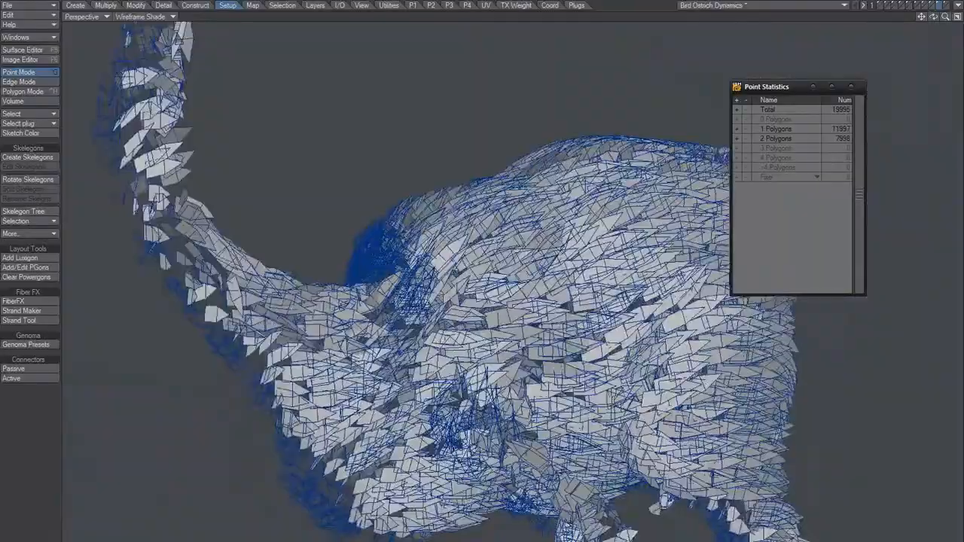
{"action": "left_click", "coordinate": [946, 6]}
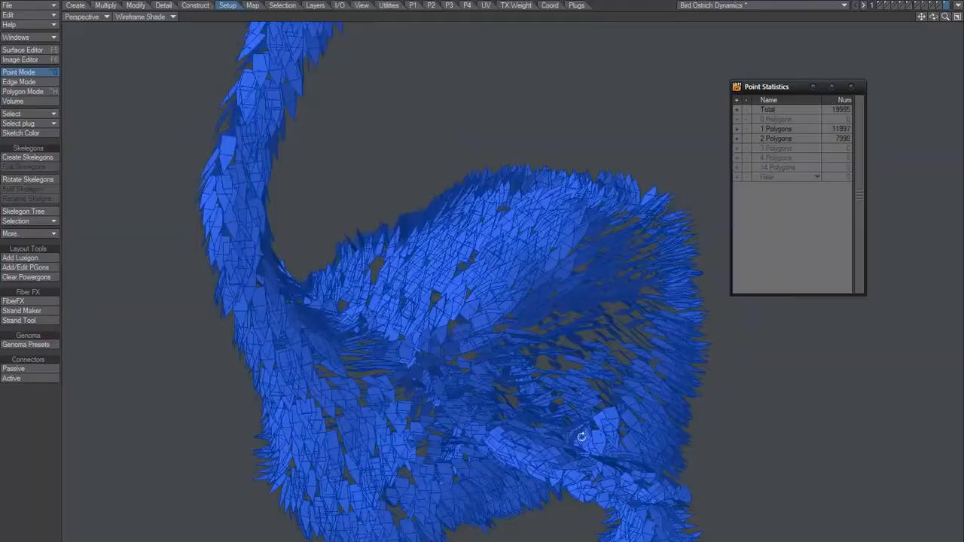
{"action": "left_click", "coordinate": [941, 6]}
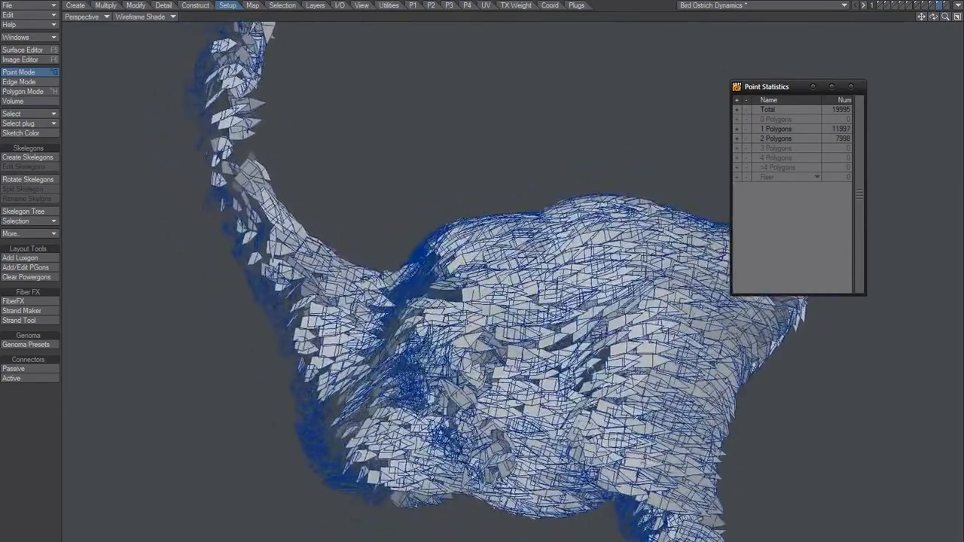
{"action": "left_click_drag", "start_coordinate": [640, 362], "coordinate": [467, 411], "text": "alt"}
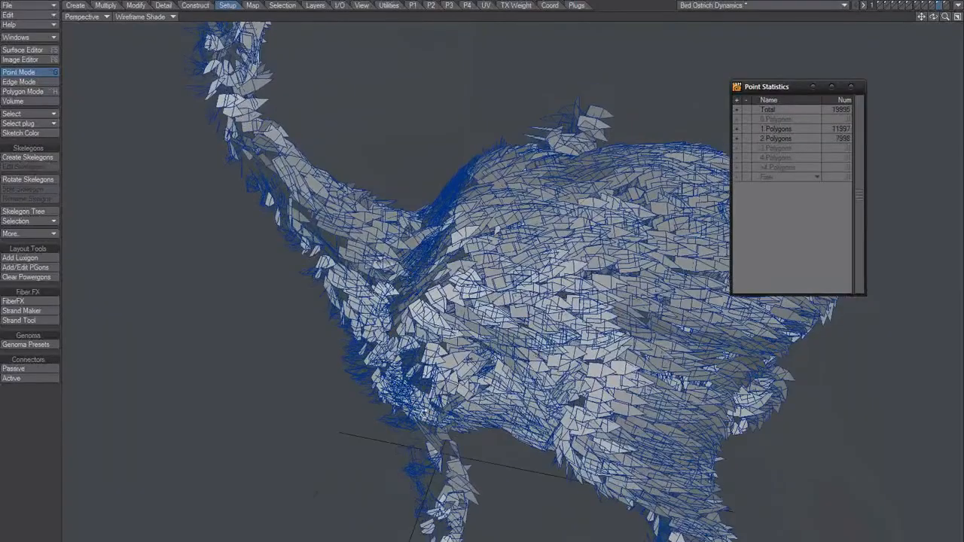
In the Right view with Wireframe display, lasso-select the grey feather polygons on the body's side around the wing base
{"action": "left_click", "coordinate": [89, 17]}
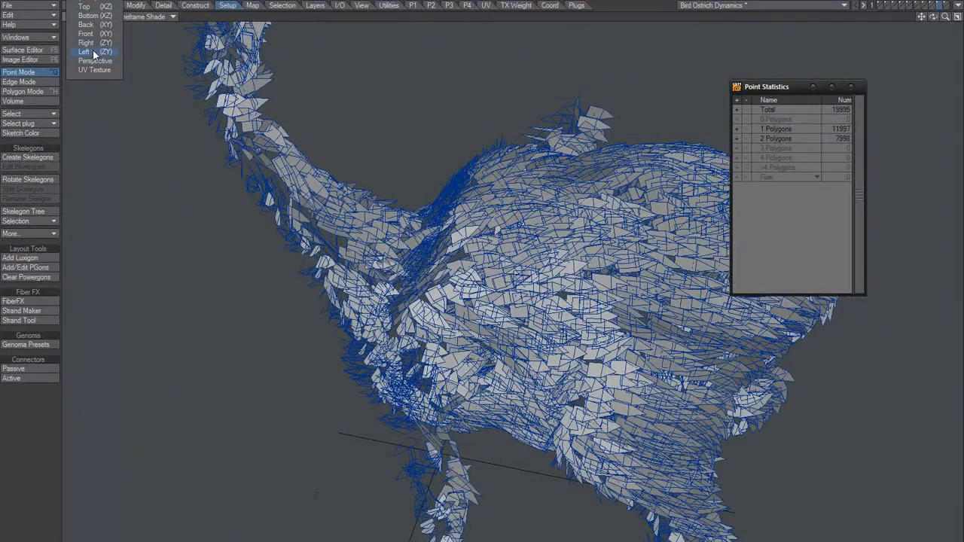
{"action": "left_click", "coordinate": [94, 52]}
{"action": "left_click", "coordinate": [88, 18]}
{"action": "left_click", "coordinate": [81, 43]}
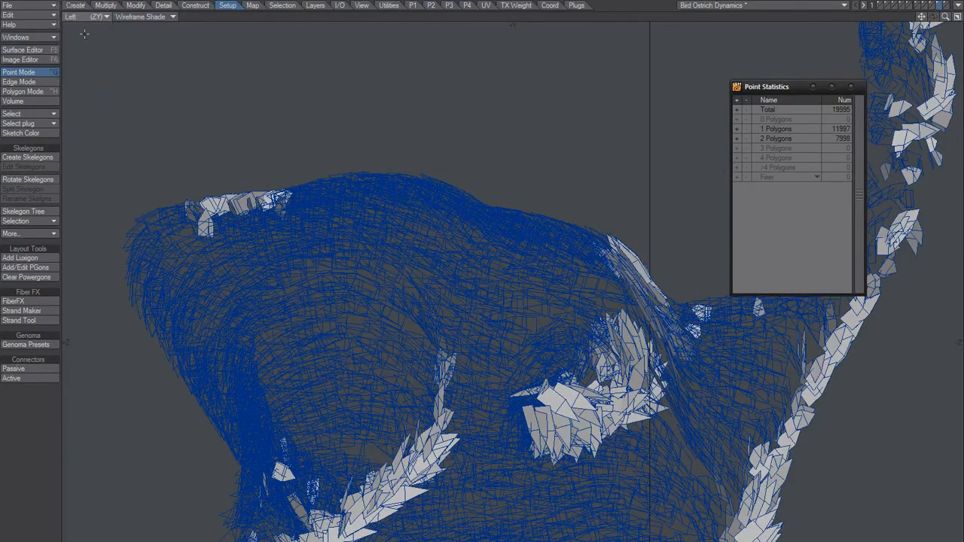
{"action": "scroll", "coordinate": [482, 296], "scroll_direction": "down", "scroll_amount": 3}
{"action": "left_click_drag", "start_coordinate": [450, 265], "coordinate": [430, 255], "text": "alt"}
{"action": "scroll", "coordinate": [436, 260], "scroll_direction": "up", "scroll_amount": 3}
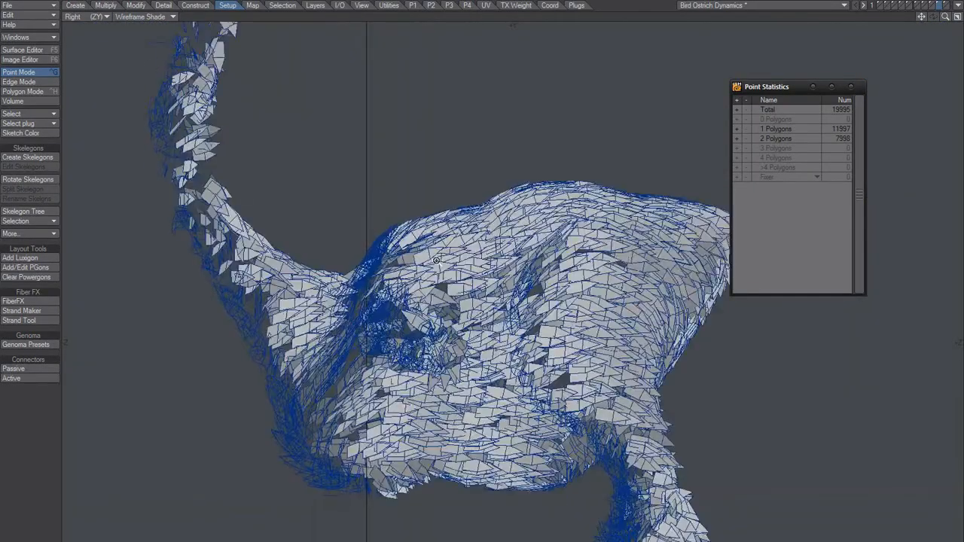
{"action": "scroll", "coordinate": [436, 260], "scroll_direction": "up", "scroll_amount": 1}
{"action": "left_click", "coordinate": [142, 16]}
{"action": "left_click", "coordinate": [139, 34]}
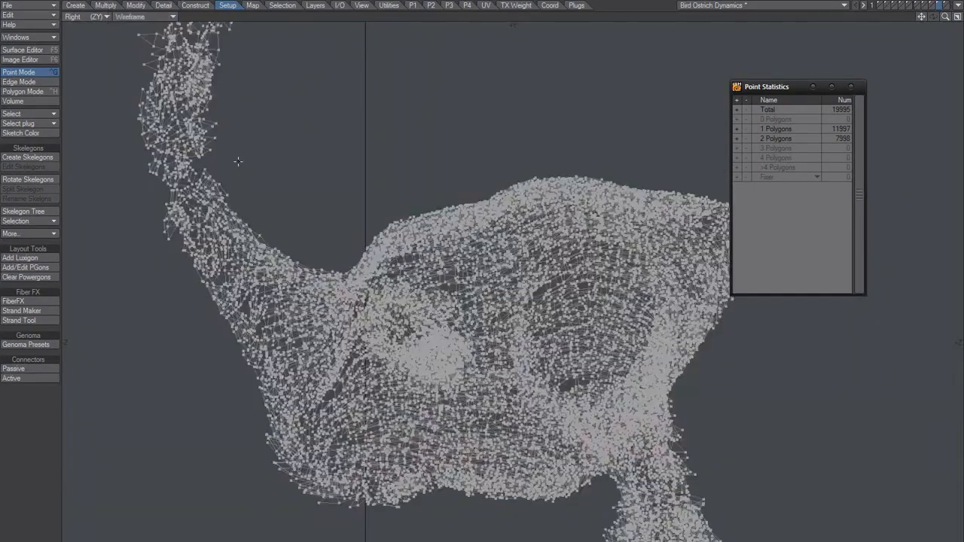
{"action": "key", "text": "ctrl+h"}
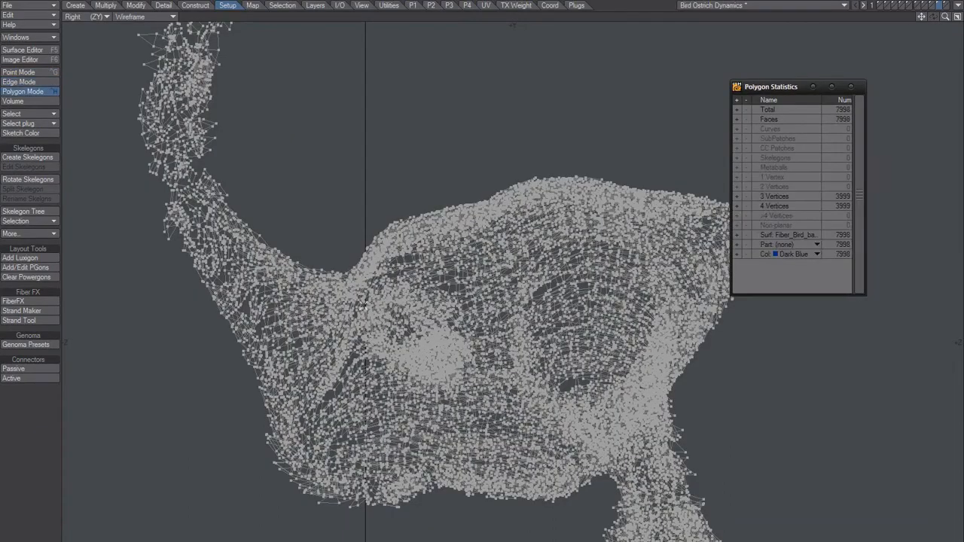
{"action": "right_click_drag", "start_coordinate": [417, 260], "coordinate": [415, 262]}
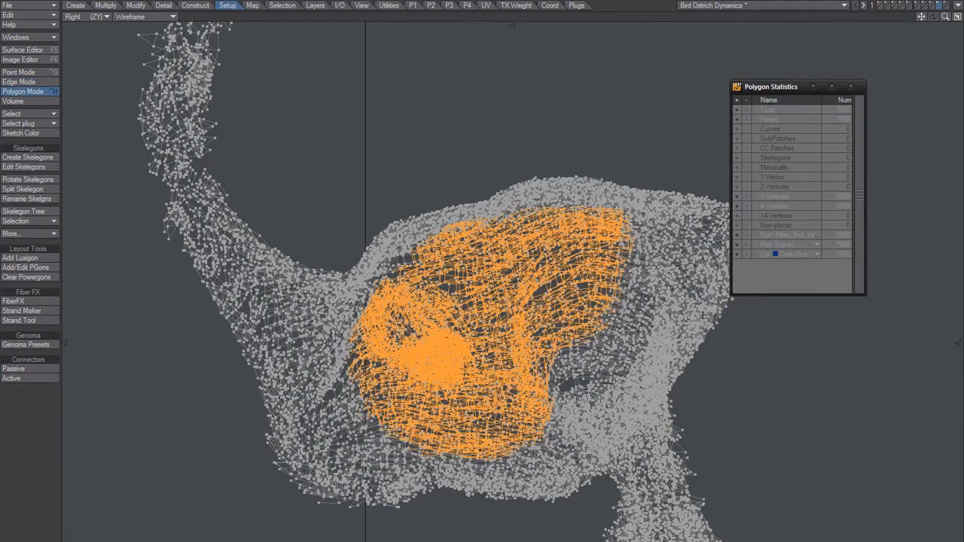
In the Top view, remove the feathers on both wings from the polygon selection
{"action": "left_click", "coordinate": [97, 17]}
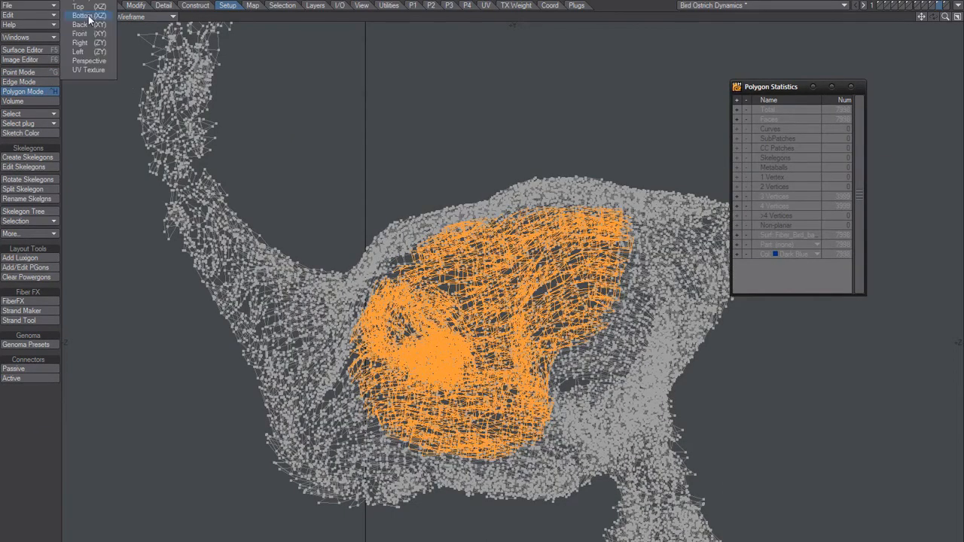
{"action": "left_click", "coordinate": [91, 6]}
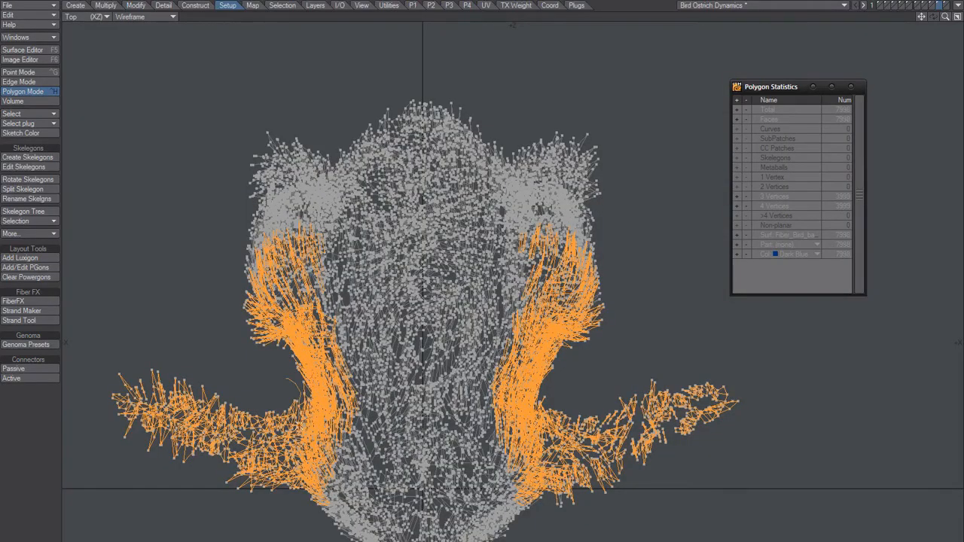
{"action": "right_click_drag", "start_coordinate": [82, 410], "coordinate": [113, 366], "text": "ctrl"}
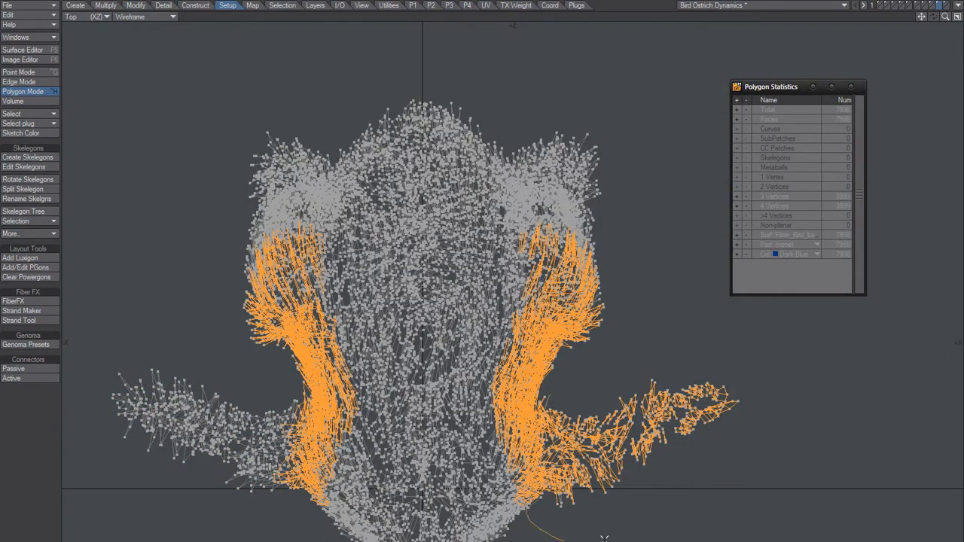
{"action": "right_click_drag", "start_coordinate": [610, 407], "coordinate": [612, 387], "text": "ctrl"}
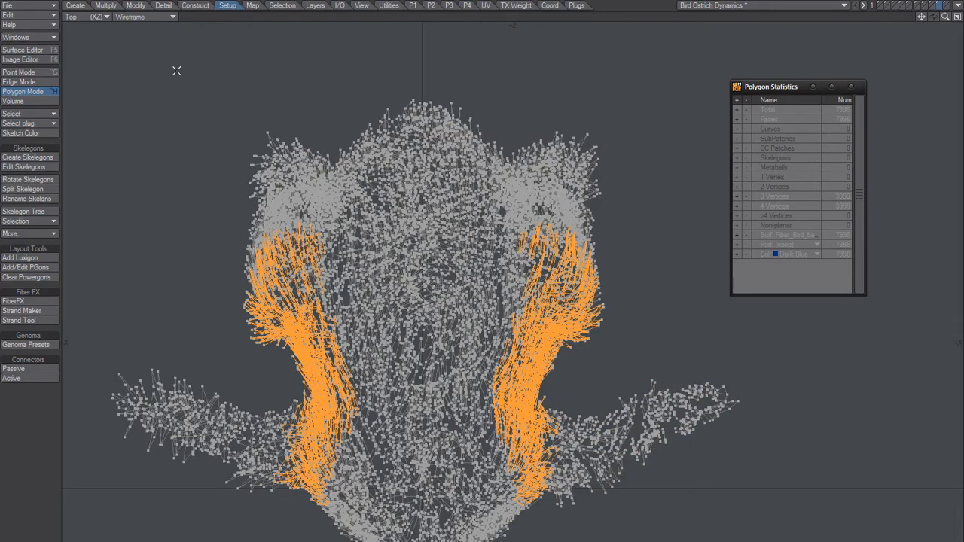
Examine the selected side feathers in the Perspective view with Flat Shade display
{"action": "left_click", "coordinate": [87, 15]}
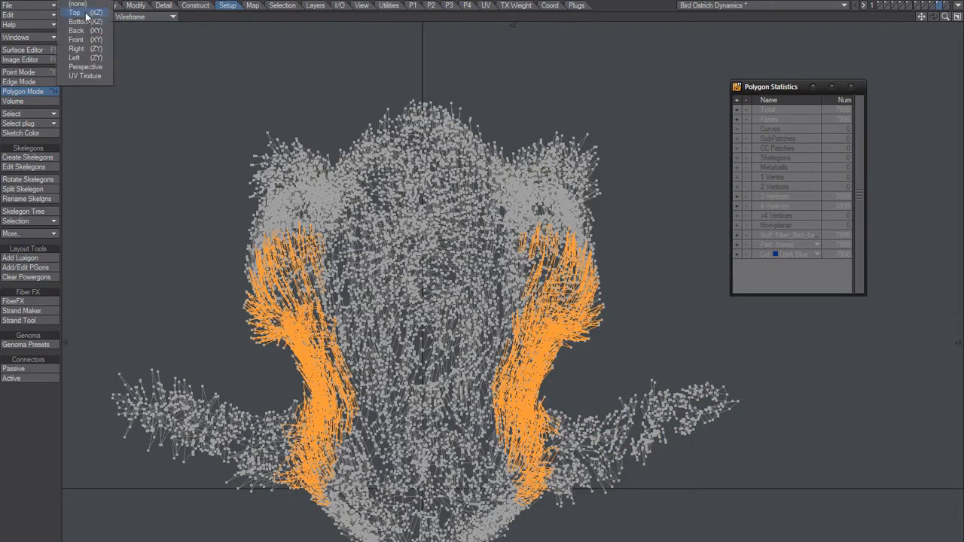
{"action": "left_click", "coordinate": [81, 67]}
{"action": "left_click", "coordinate": [162, 17]}
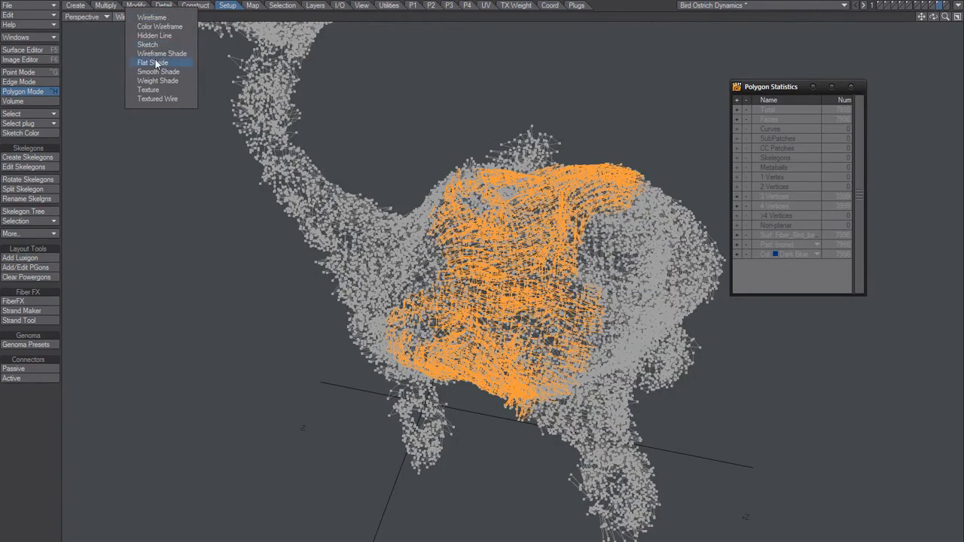
{"action": "left_click", "coordinate": [156, 54]}
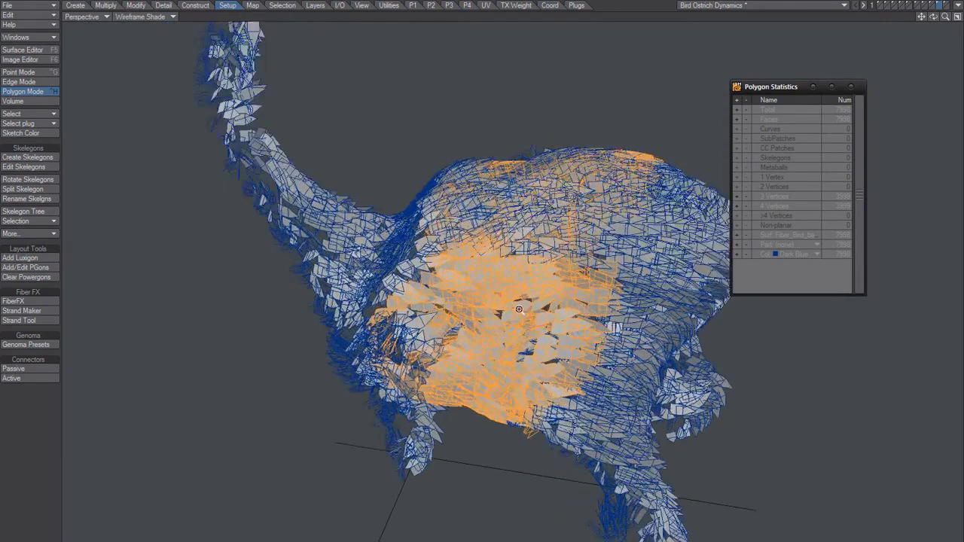
{"action": "left_click", "coordinate": [141, 17]}
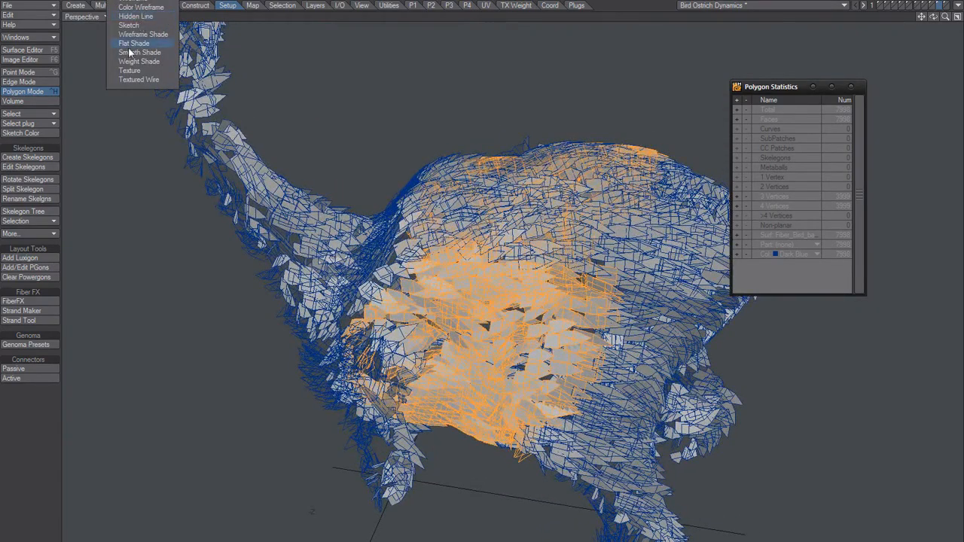
{"action": "left_click", "coordinate": [132, 44]}
{"action": "left_click_drag", "start_coordinate": [495, 325], "coordinate": [489, 351], "text": "alt"}
{"action": "left_click_drag", "start_coordinate": [476, 303], "coordinate": [376, 317], "text": "alt"}
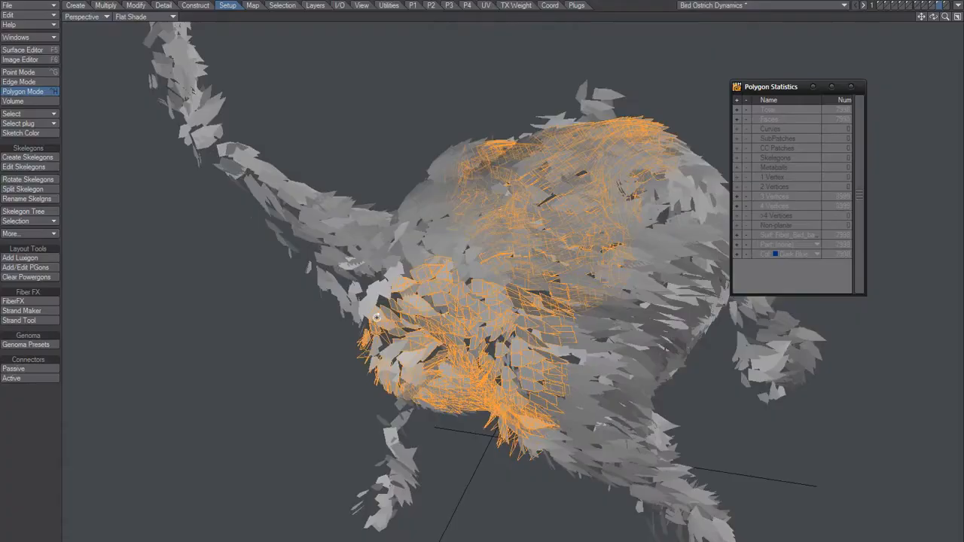
{"action": "left_click_drag", "start_coordinate": [376, 317], "coordinate": [442, 336], "text": "alt"}
{"action": "scroll", "coordinate": [432, 311], "scroll_direction": "up", "scroll_amount": 2}
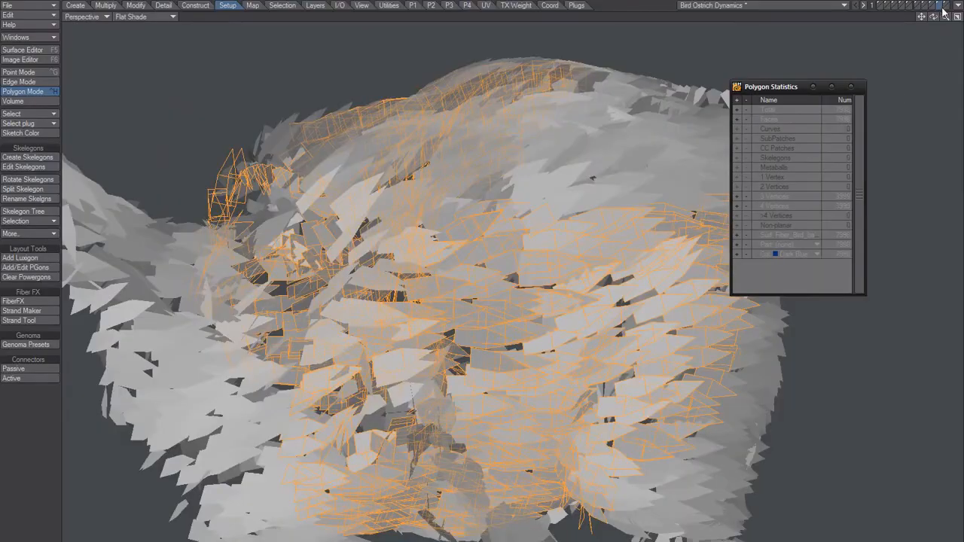
Paste the copied side feathers into the blue feather layer and clear the selection
{"action": "left_click", "coordinate": [946, 6]}
{"action": "key", "text": "ctrl+v"}
{"action": "left_click_drag", "start_coordinate": [413, 273], "coordinate": [544, 324], "text": "alt"}
{"action": "key", "text": "slash"}
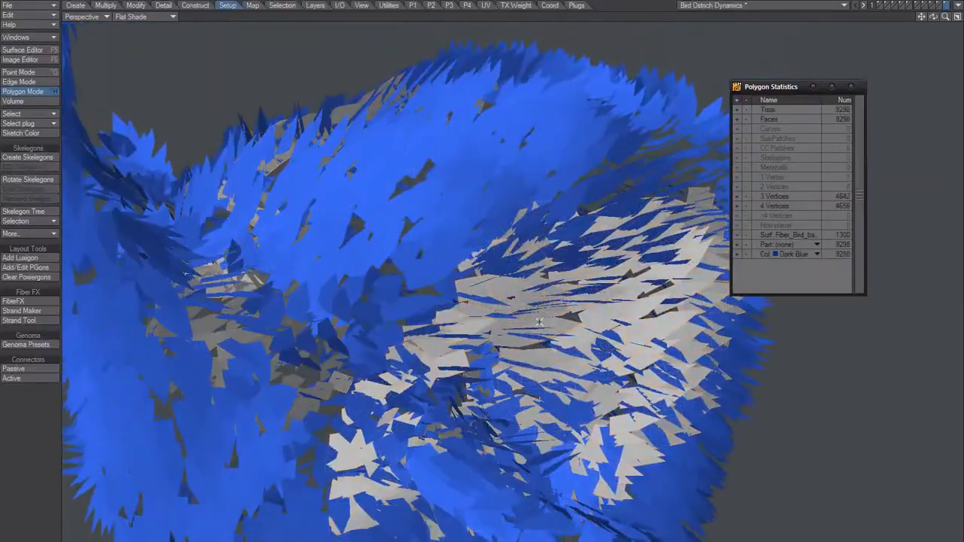
{"action": "scroll", "coordinate": [545, 324], "scroll_direction": "down", "scroll_amount": 5}
{"action": "scroll", "coordinate": [418, 395], "scroll_direction": "up", "scroll_amount": 10}
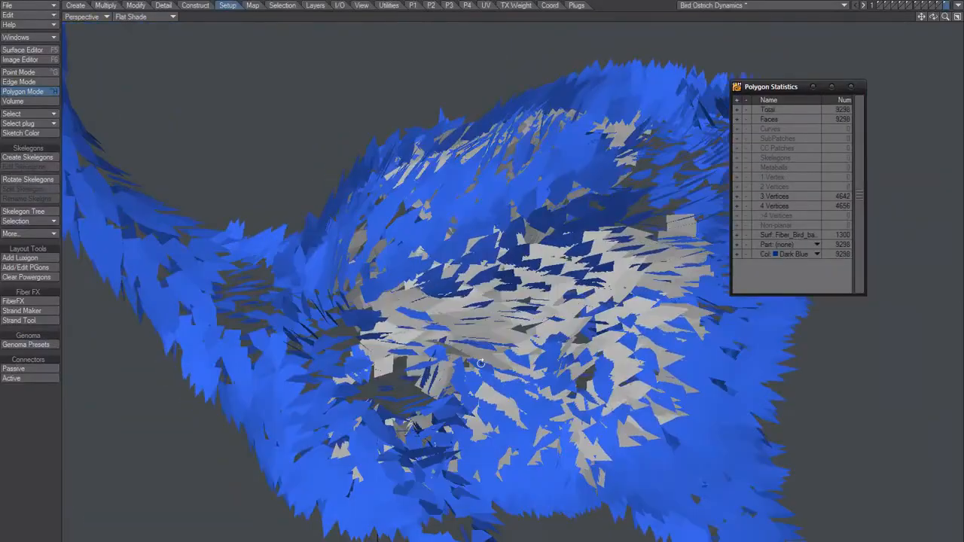
Delete a few blue feathers sticking out over the pasted grey feathers on the upper flank
{"action": "left_click_drag", "start_coordinate": [490, 323], "coordinate": [590, 289], "text": "alt"}
{"action": "key", "text": "space"}
{"action": "key", "text": "space"}
{"action": "key", "text": "space"}
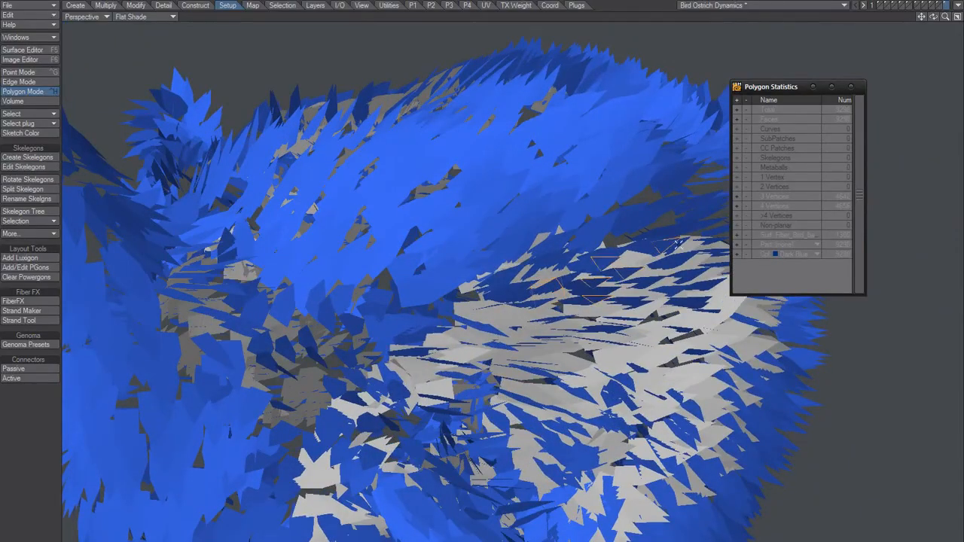
{"action": "key", "text": "slash"}
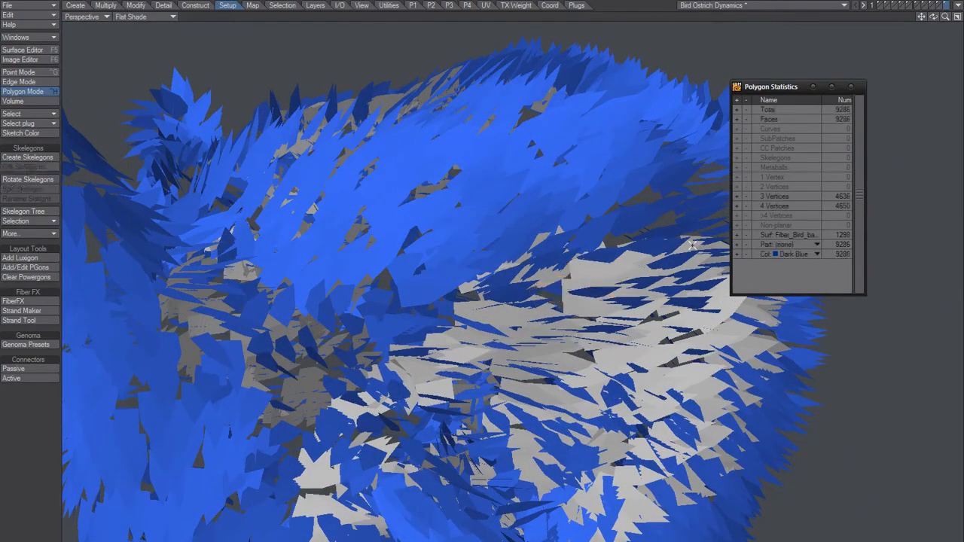
Select the scattered blue feathers overlapping the grey patch behind the wing and delete them
{"action": "left_click_drag", "start_coordinate": [582, 256], "coordinate": [496, 245], "text": "alt"}
{"action": "scroll", "coordinate": [500, 424], "scroll_direction": "down", "scroll_amount": 4}
{"action": "scroll", "coordinate": [388, 370], "scroll_direction": "up", "scroll_amount": 5}
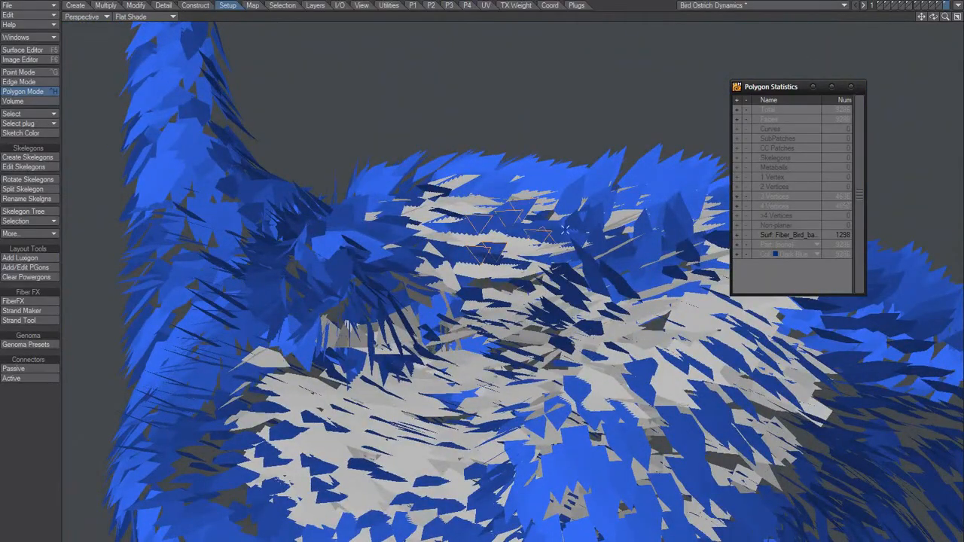
{"action": "left_click_drag", "start_coordinate": [591, 173], "coordinate": [622, 238], "text": "alt"}
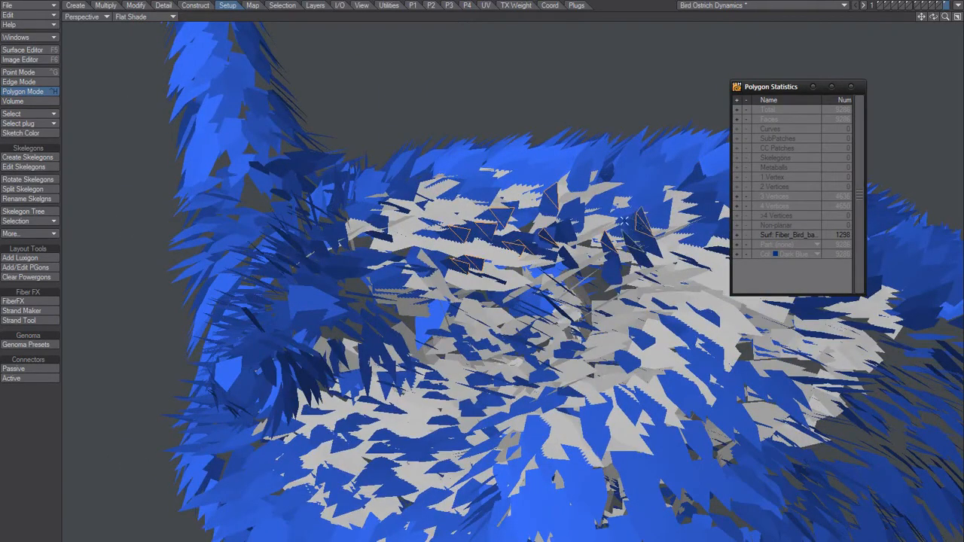
{"action": "left_click_drag", "start_coordinate": [603, 257], "coordinate": [558, 288], "text": "alt"}
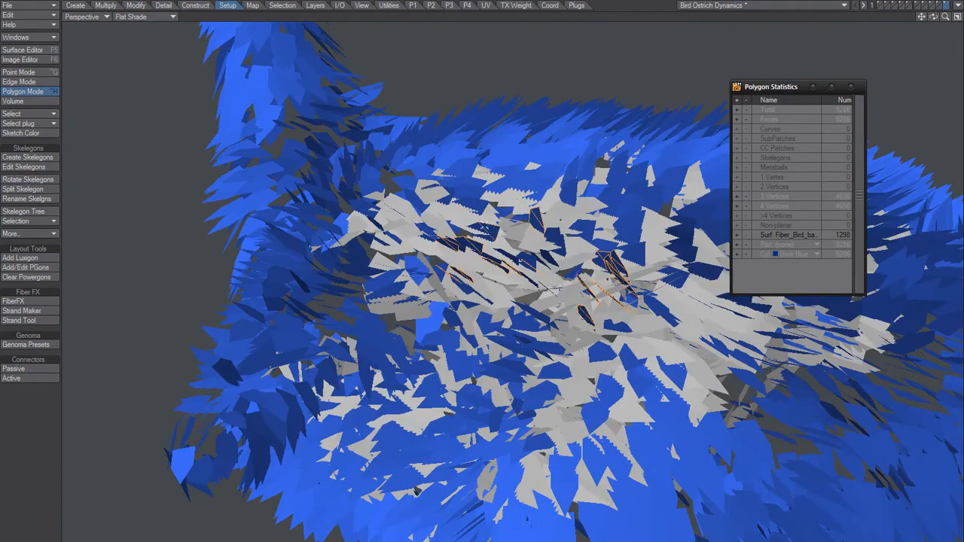
{"action": "left_click_drag", "start_coordinate": [513, 282], "coordinate": [524, 309], "text": "alt"}
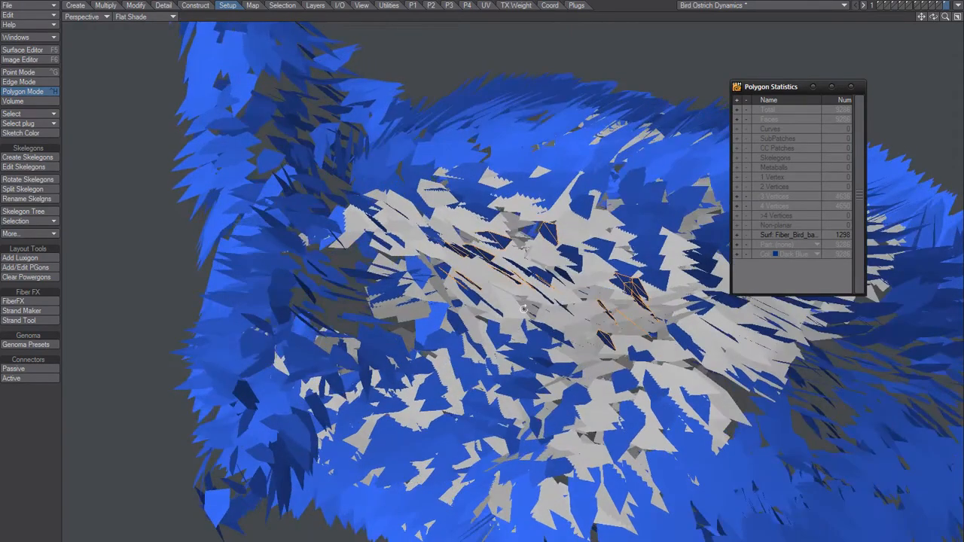
{"action": "key", "text": "Delete"}
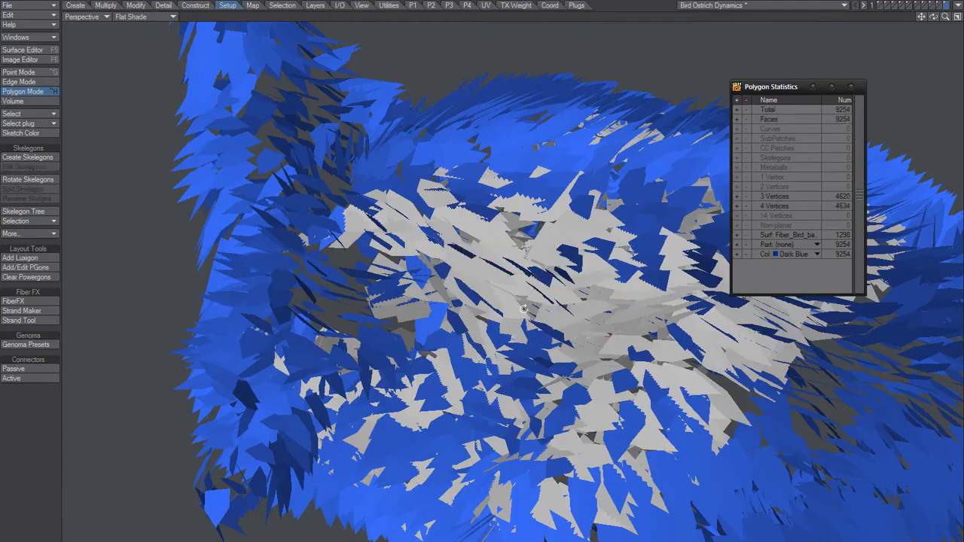
Delete the remaining group of blue feathers crossing the grey patch just below the back
{"action": "left_click_drag", "start_coordinate": [524, 309], "coordinate": [537, 235], "text": "alt"}
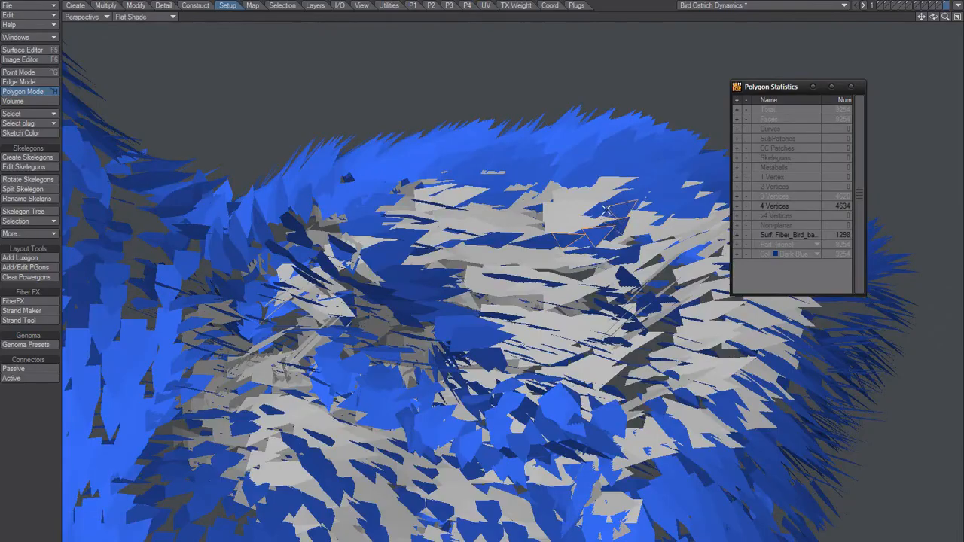
{"action": "left_click_drag", "start_coordinate": [589, 222], "coordinate": [562, 249], "text": "alt"}
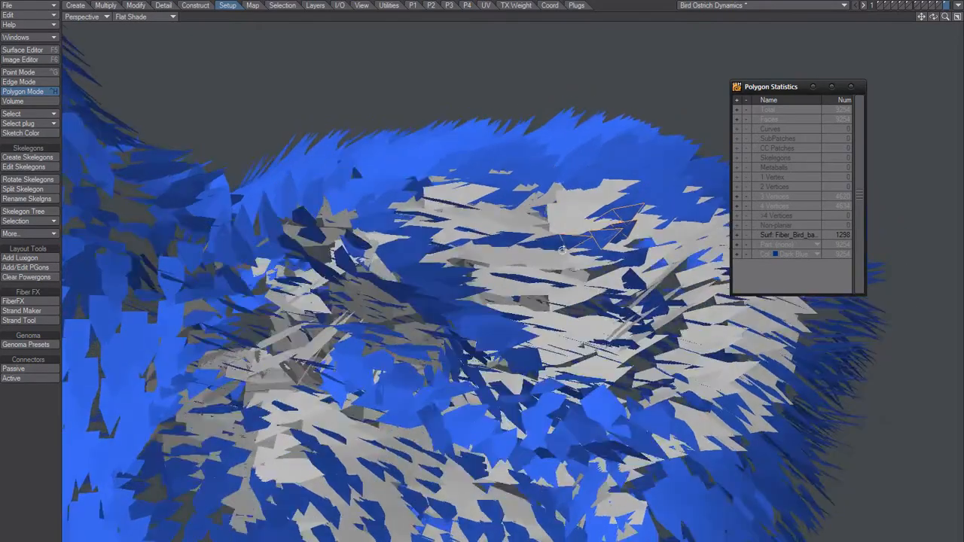
{"action": "left_click_drag", "start_coordinate": [532, 336], "coordinate": [556, 253], "text": "alt"}
{"action": "key", "text": "Delete"}
Inspect the combined blue and grey feathers around the wing base and on both sides of the body
{"action": "left_click_drag", "start_coordinate": [468, 199], "coordinate": [415, 256], "text": "alt"}
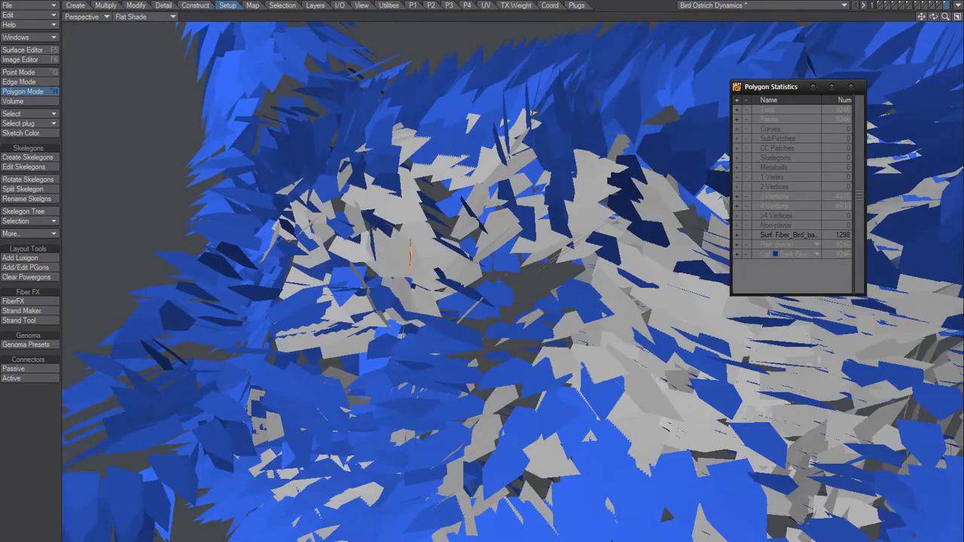
{"action": "left_click_drag", "start_coordinate": [410, 259], "coordinate": [512, 410], "text": "alt"}
{"action": "left_click_drag", "start_coordinate": [556, 328], "coordinate": [508, 261], "text": "alt"}
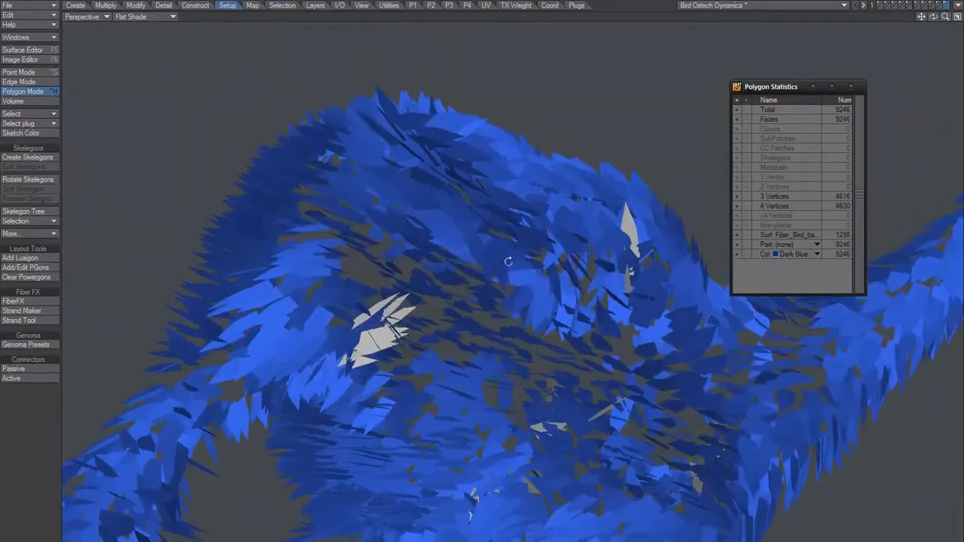
{"action": "left_click_drag", "start_coordinate": [477, 318], "coordinate": [453, 352], "text": "alt"}
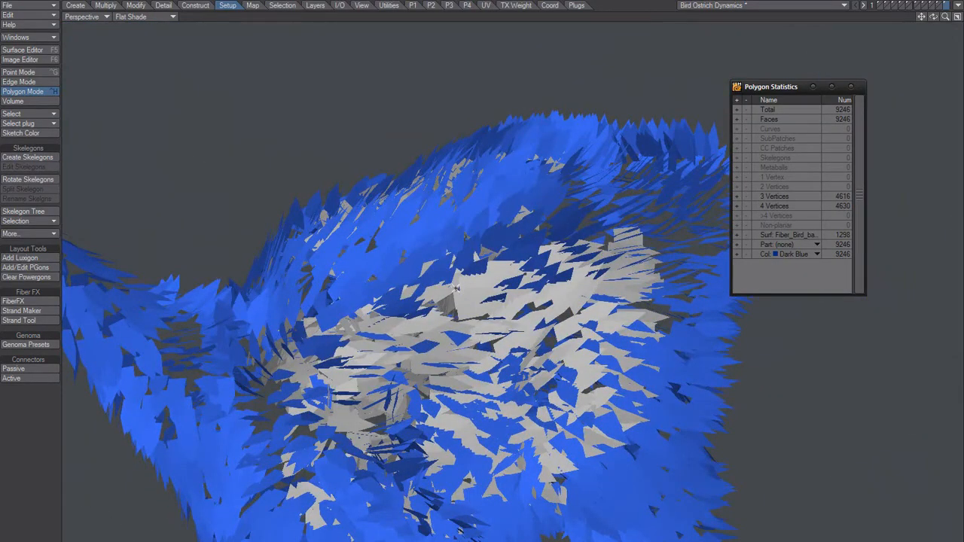
Make the Fiber_Bird_base_Fixed and Fiber_Bird_base surfaces double sided, and close the surface and polygon statistics windows
{"action": "key", "text": "F5"}
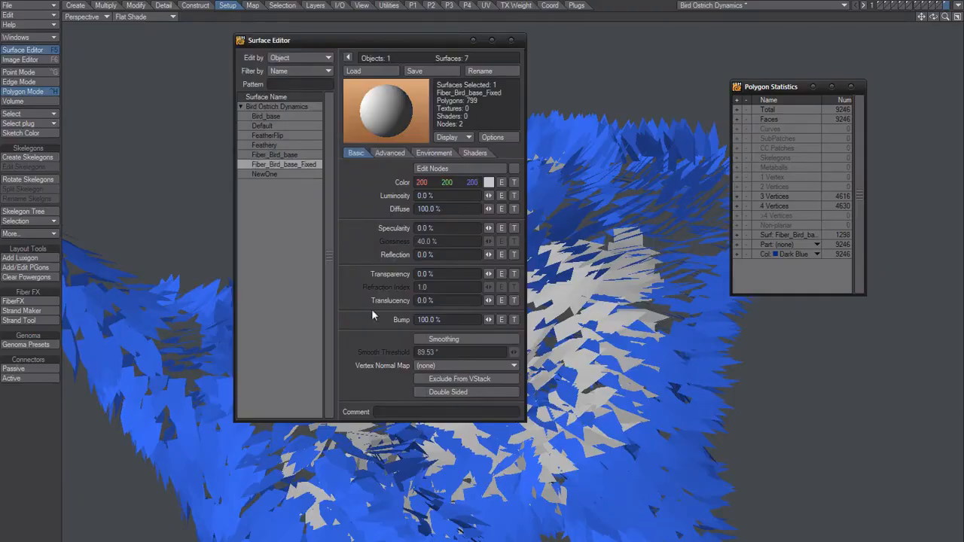
{"action": "left_click", "coordinate": [448, 393]}
{"action": "left_click_drag", "start_coordinate": [378, 41], "coordinate": [677, 104]}
{"action": "left_click_drag", "start_coordinate": [482, 384], "coordinate": [663, 362], "text": "alt"}
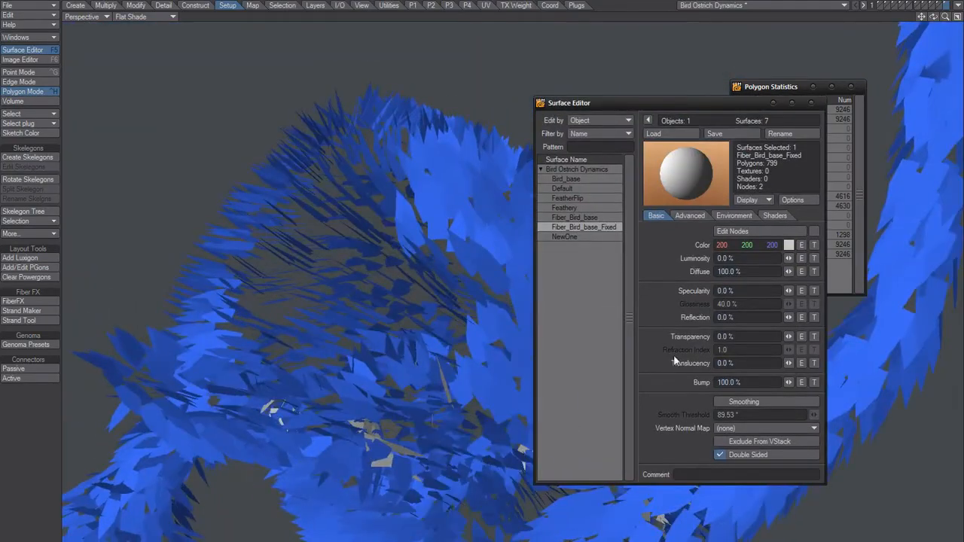
{"action": "left_click", "coordinate": [754, 455]}
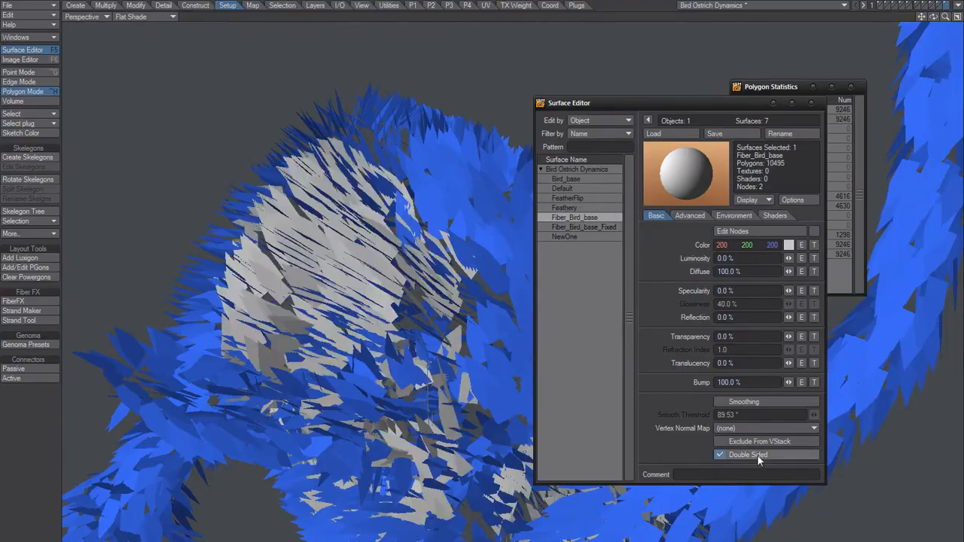
{"action": "left_click", "coordinate": [812, 103]}
{"action": "left_click", "coordinate": [850, 88]}
Examine the double-sided feather coverage along the ostrich's flank, back and neck base from several angles
{"action": "left_click_drag", "start_coordinate": [640, 372], "coordinate": [530, 430], "text": "alt"}
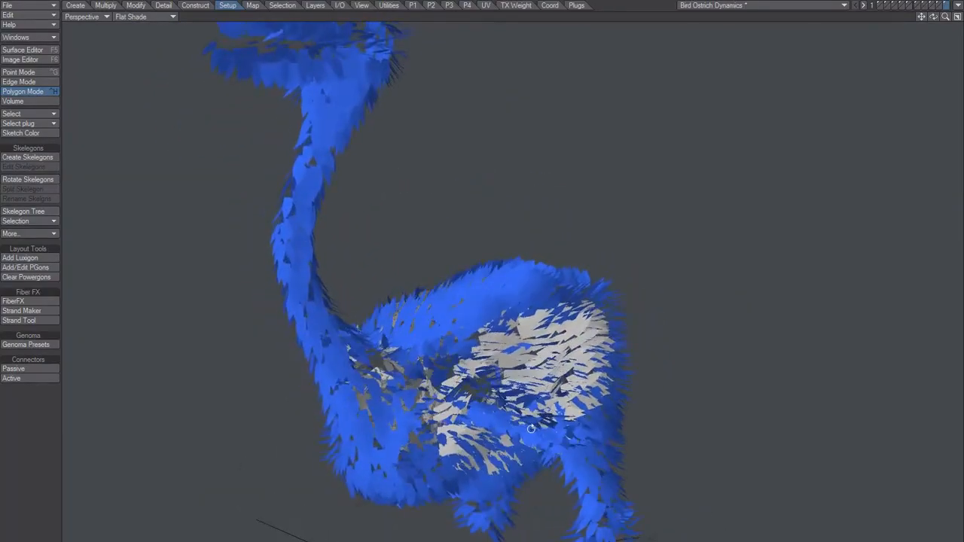
{"action": "left_click_drag", "start_coordinate": [447, 395], "coordinate": [470, 375], "text": "alt"}
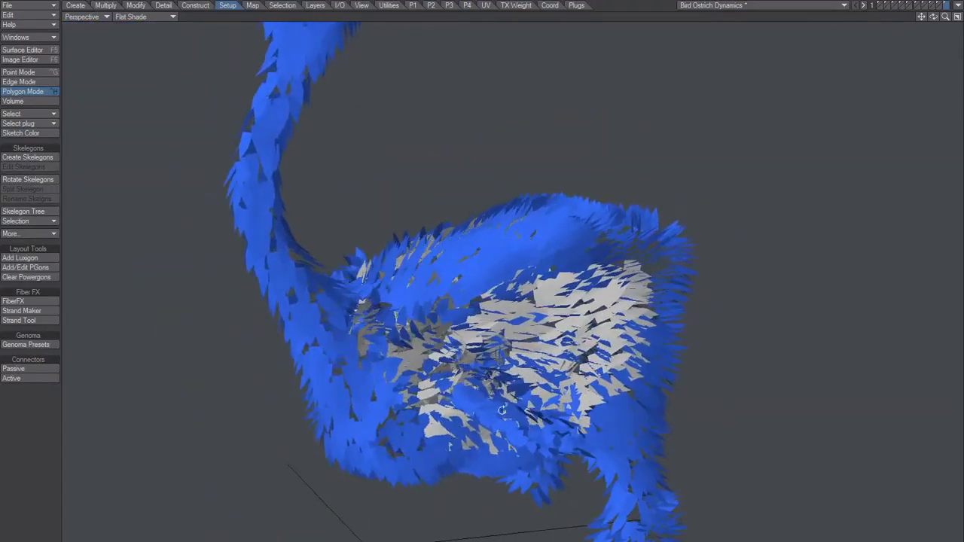
{"action": "left_click_drag", "start_coordinate": [497, 421], "coordinate": [522, 381], "text": "ctrl+alt"}
{"action": "left_click_drag", "start_coordinate": [607, 367], "coordinate": [585, 397], "text": "alt"}
{"action": "left_click_drag", "start_coordinate": [561, 365], "coordinate": [349, 447], "text": "alt"}
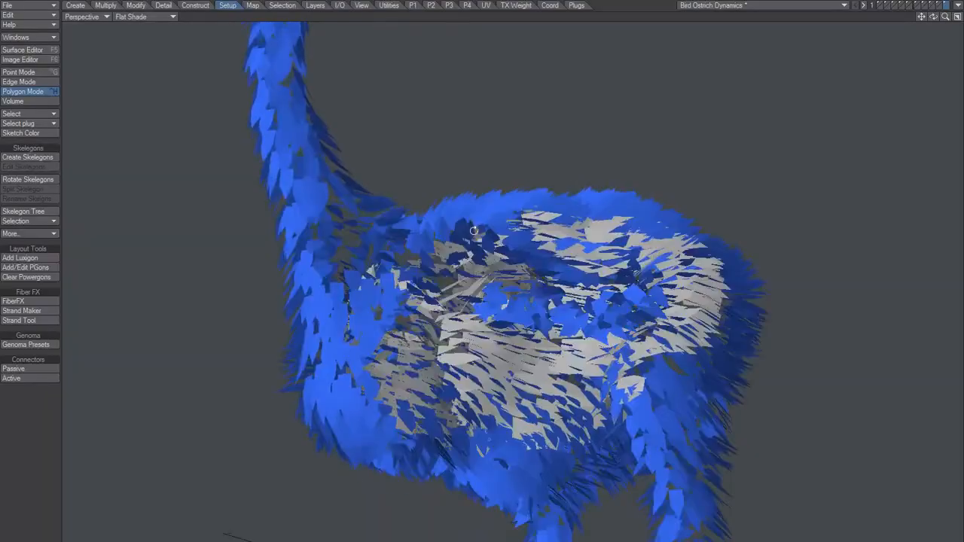
{"action": "left_click_drag", "start_coordinate": [505, 329], "coordinate": [576, 405], "text": "ctrl+alt"}
{"action": "left_click_drag", "start_coordinate": [354, 350], "coordinate": [418, 447], "text": "alt"}
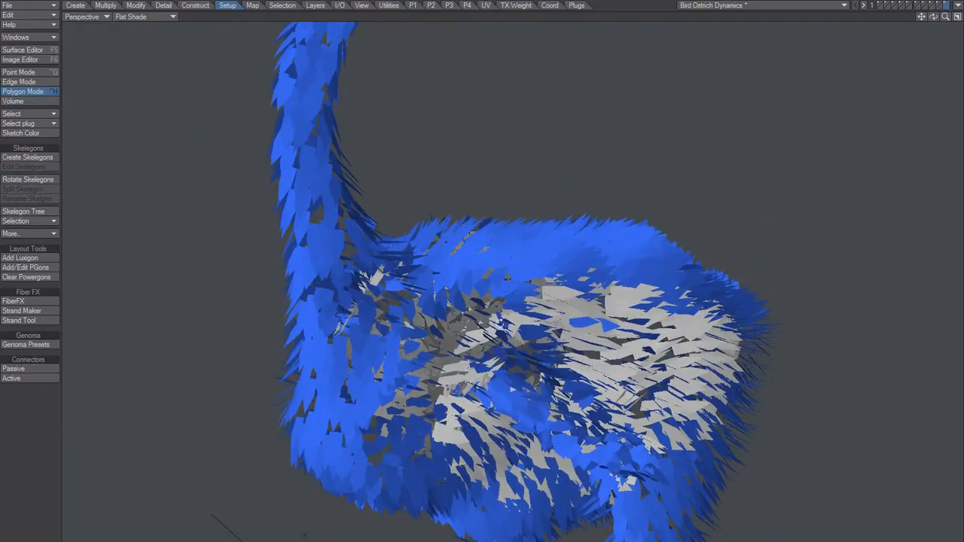